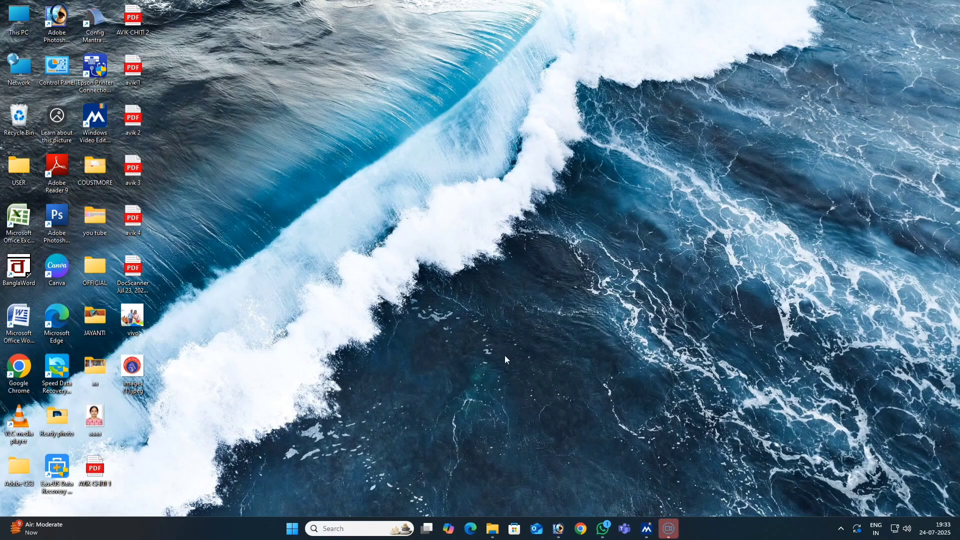
- Launch Google Chrome from the taskbar to get a new Google search tab
click(582, 528)
- Search Google for 'oasis scholarship' and open the official oasis.gov.in result
click(382, 228)
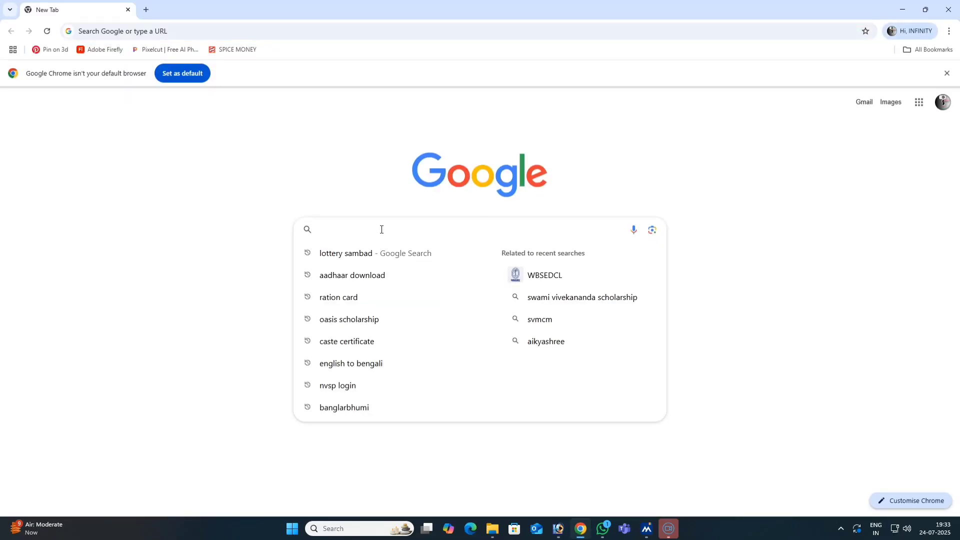
text(OA)
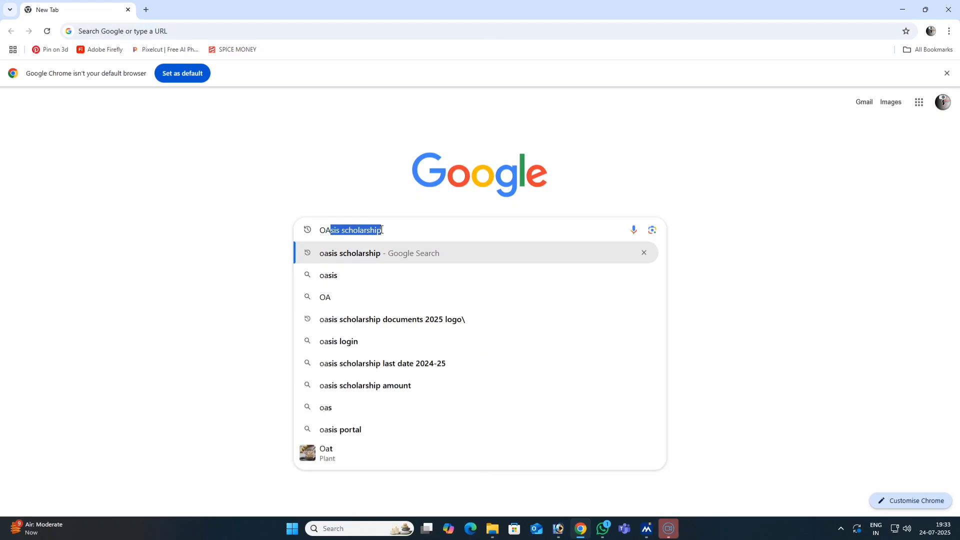
click(368, 262)
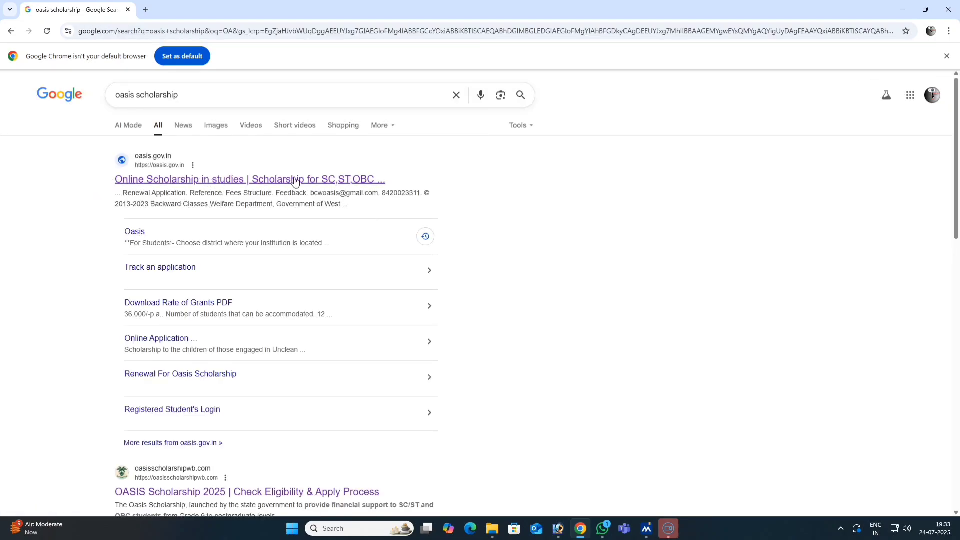
click(184, 181)
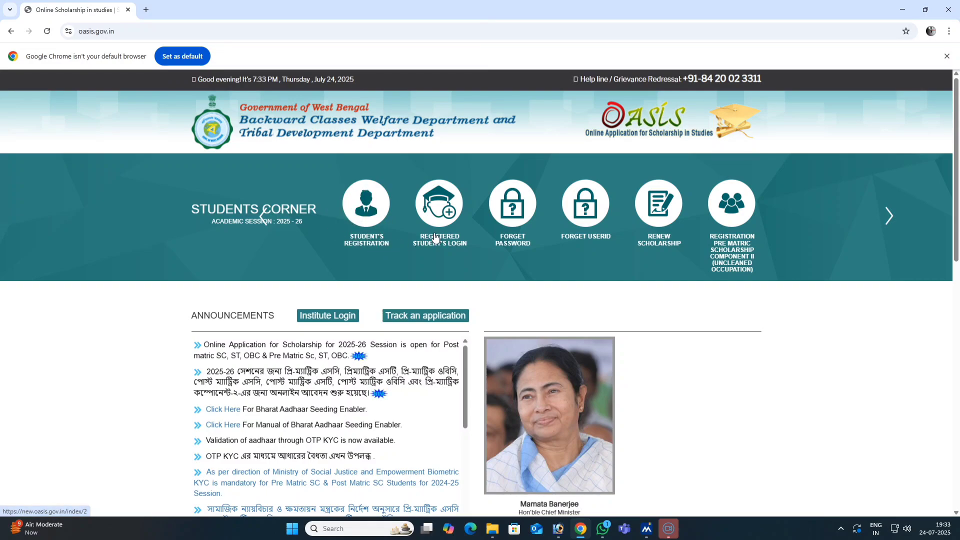
- Start a Student's Registration with BIRBHUM as the district and agree to the instructions
click(370, 223)
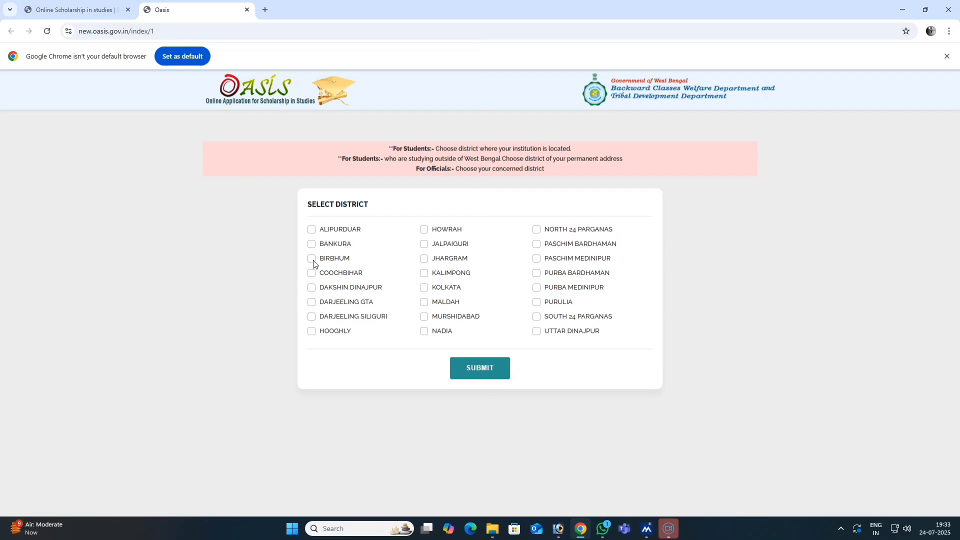
click(312, 259)
click(484, 370)
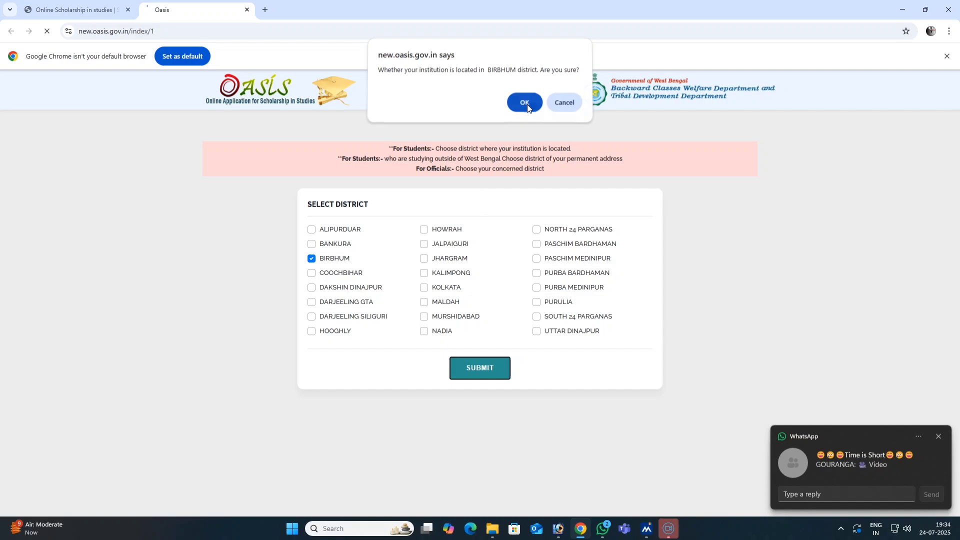
click(526, 102)
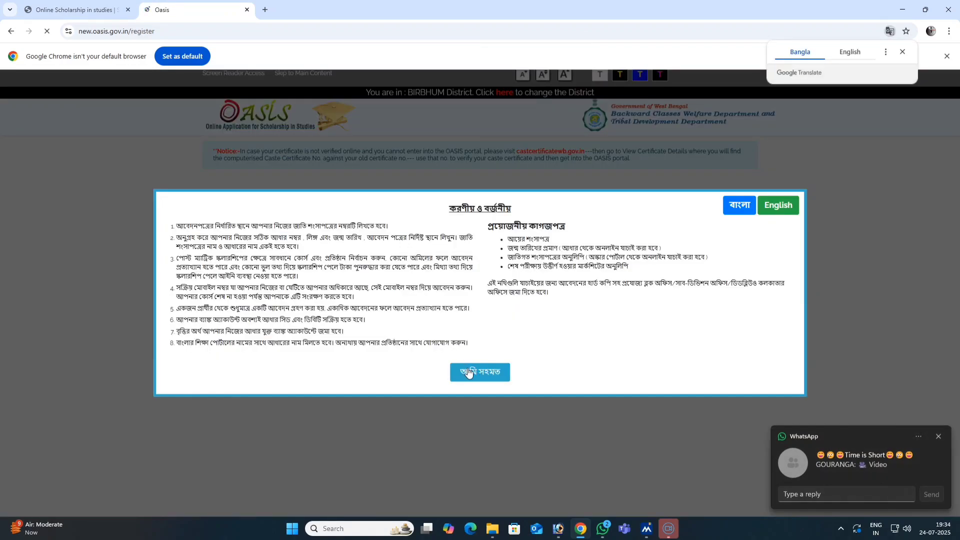
click(469, 372)
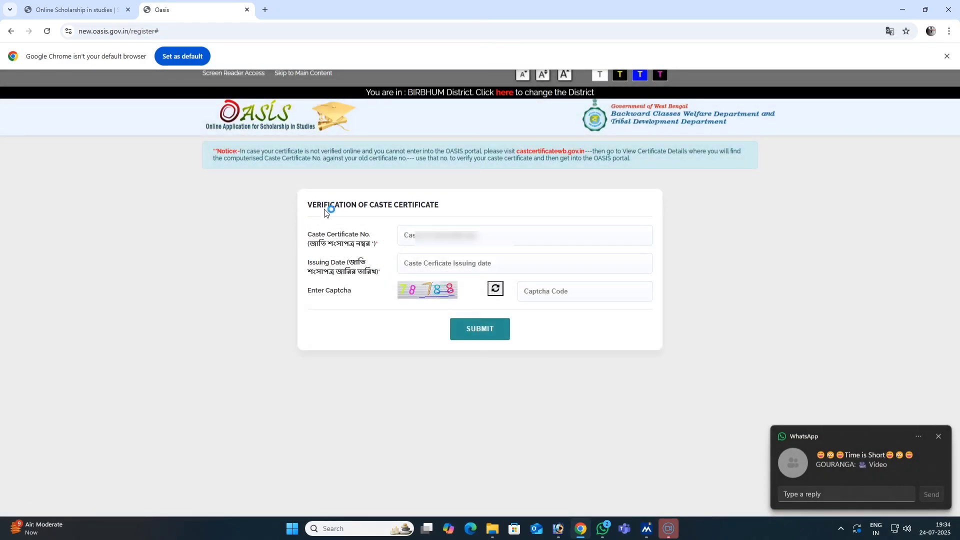
- Fill in the caste certificate number from autofill and set the issuing date to 30 May 2022
click(462, 235)
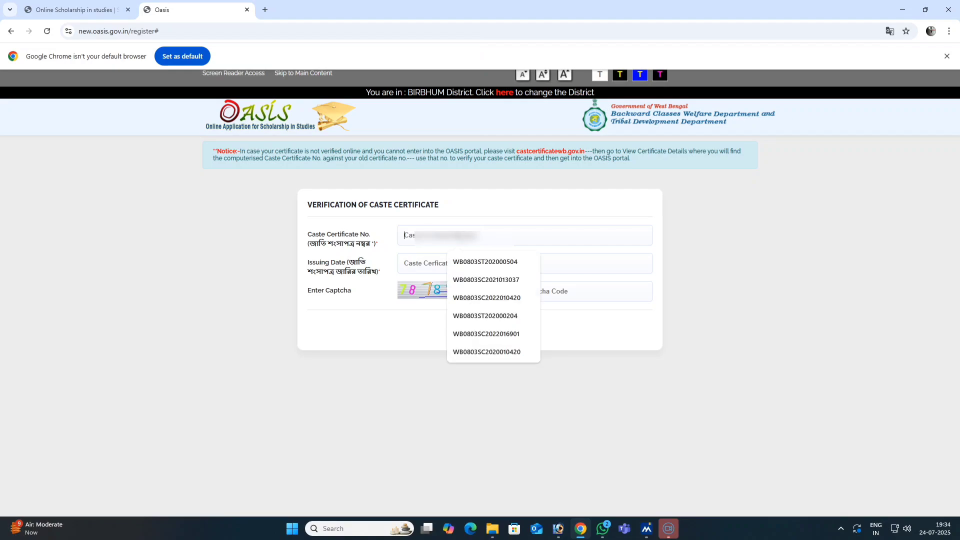
click(454, 259)
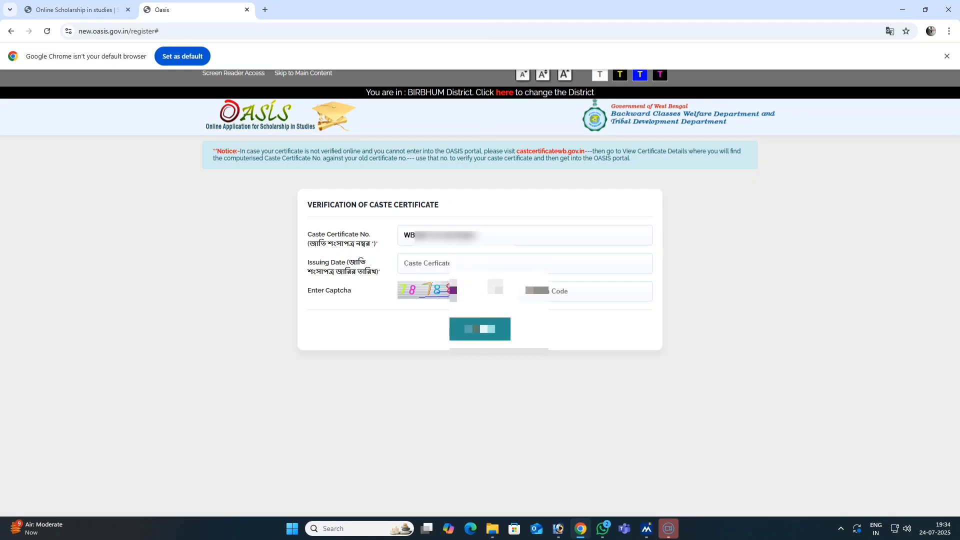
click(454, 260)
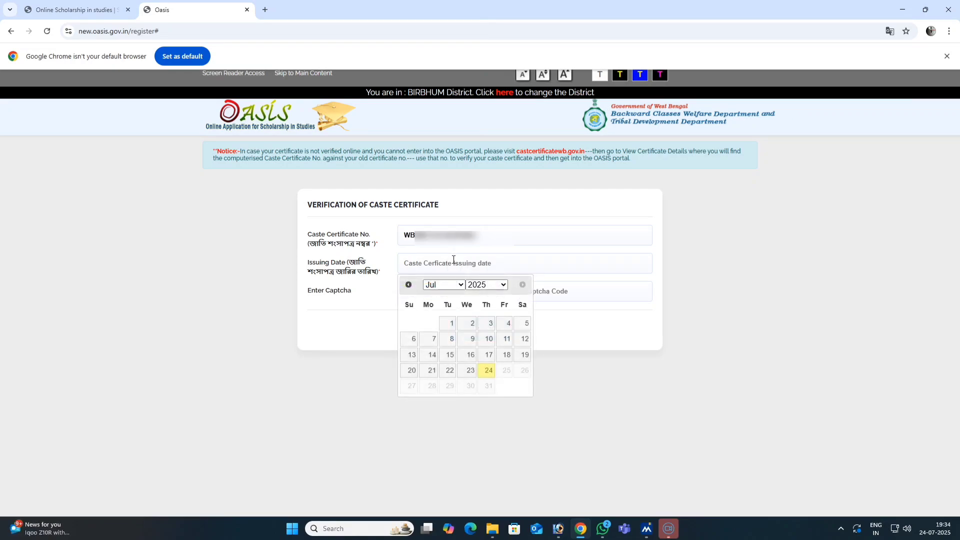
click(486, 285)
click(480, 234)
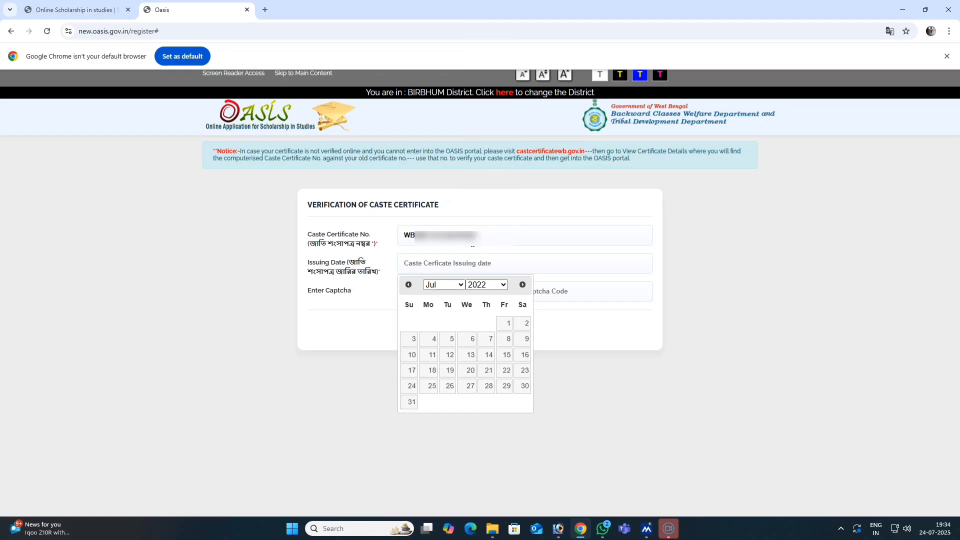
click(452, 288)
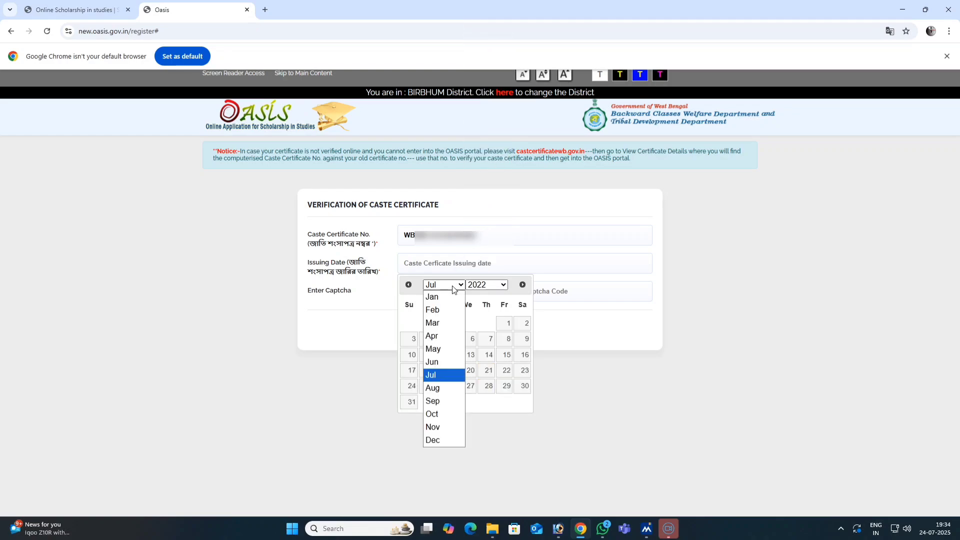
click(436, 348)
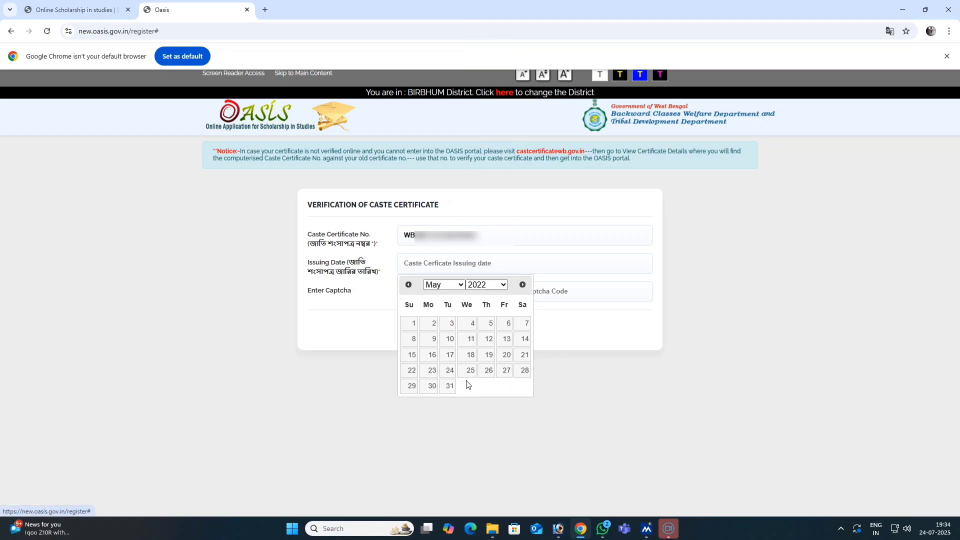
click(432, 386)
- Enter the captcha and submit the caste certificate for verification
click(547, 294)
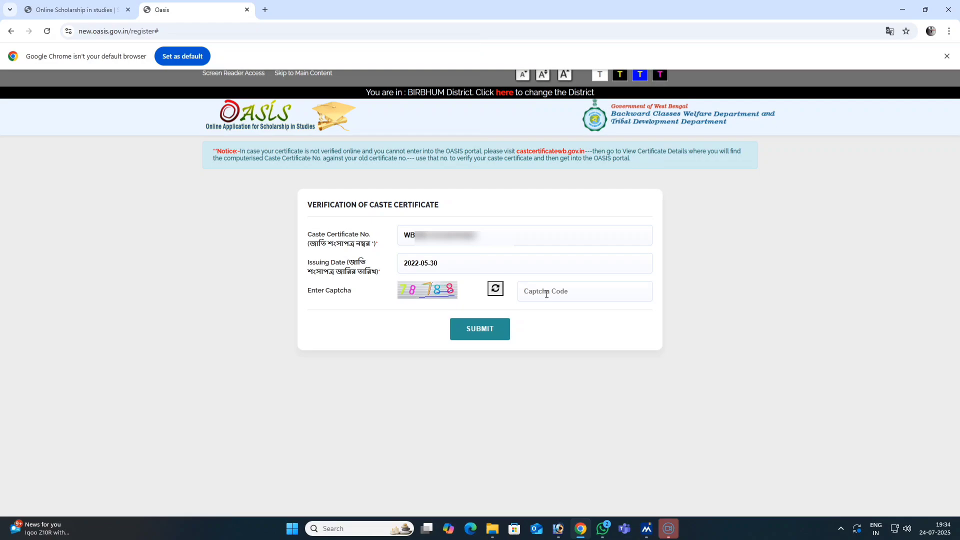
text(78788)
click(487, 330)
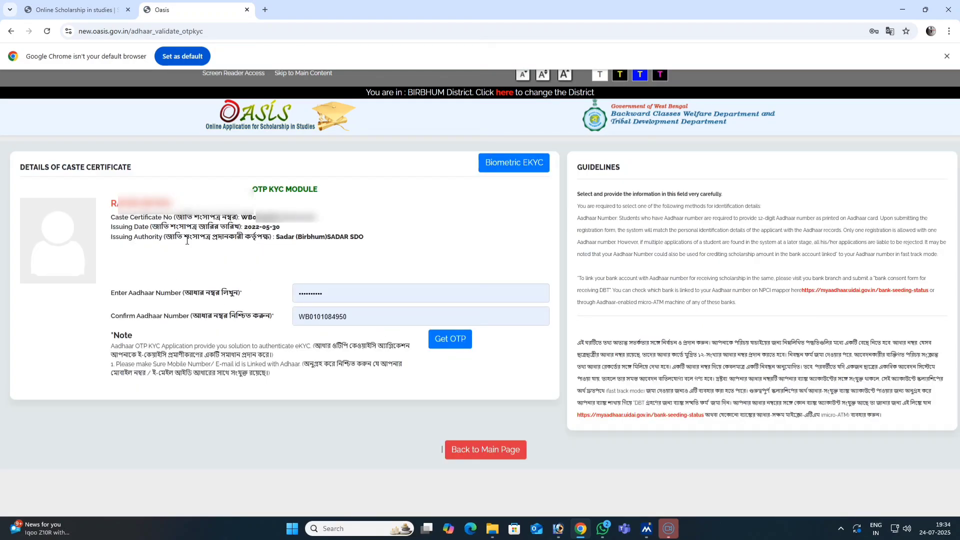
- Replace the Aadhaar number, correct the Confirm Aadhaar field, and request an OTP
drag(342, 298, 286, 300)
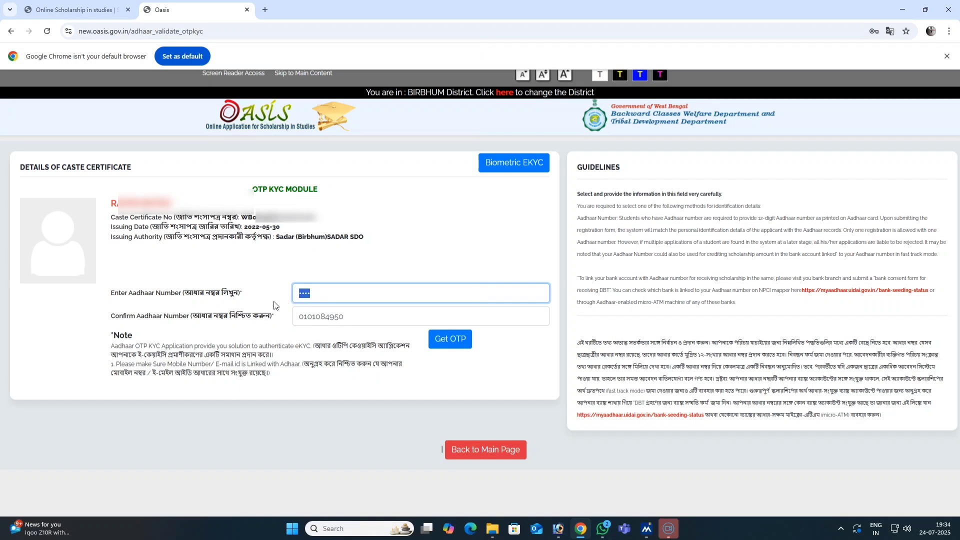
text(••••••••••••)
double_click(340, 320)
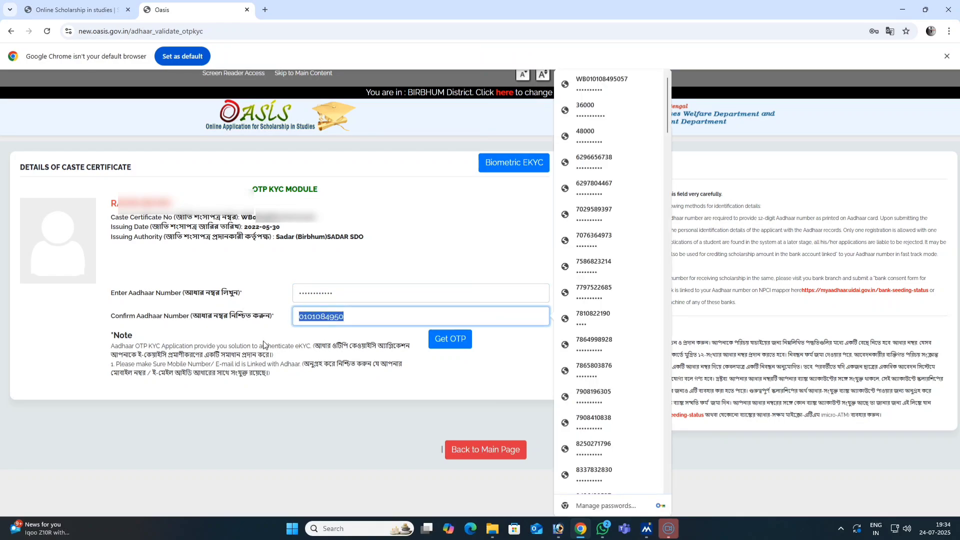
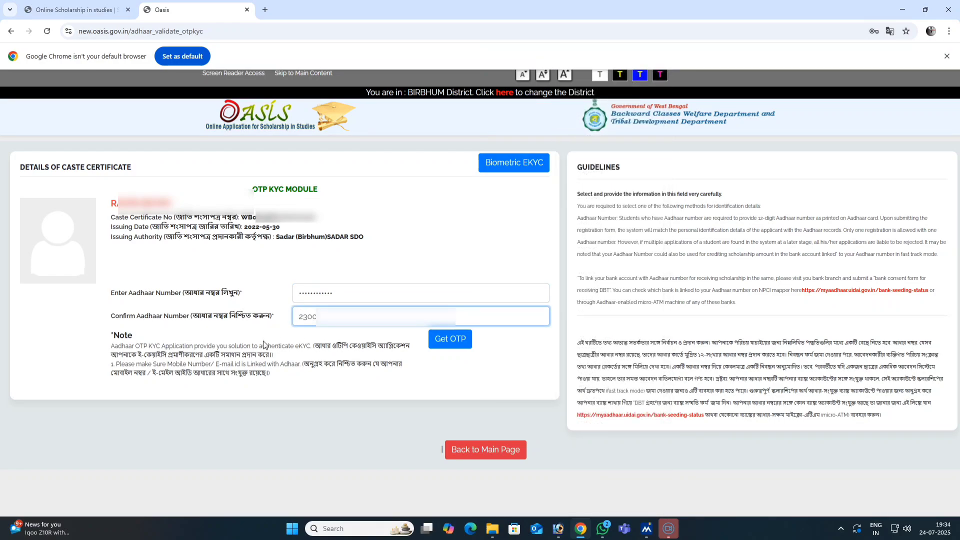
click(449, 340)
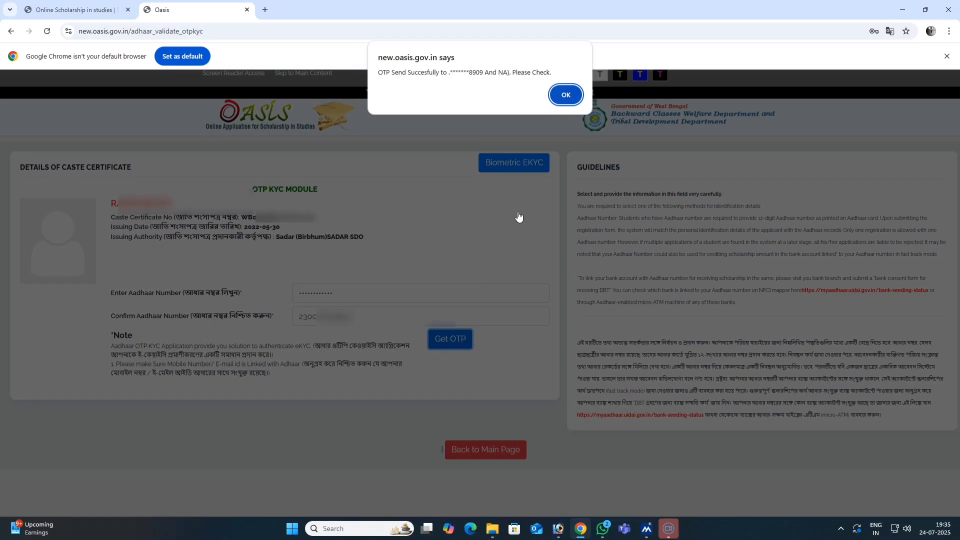
- Dismiss the OTP-sent alert and enter the received OTP
click(566, 94)
scroll(342, 293, down, 1)
scroll(342, 293, down, 1)
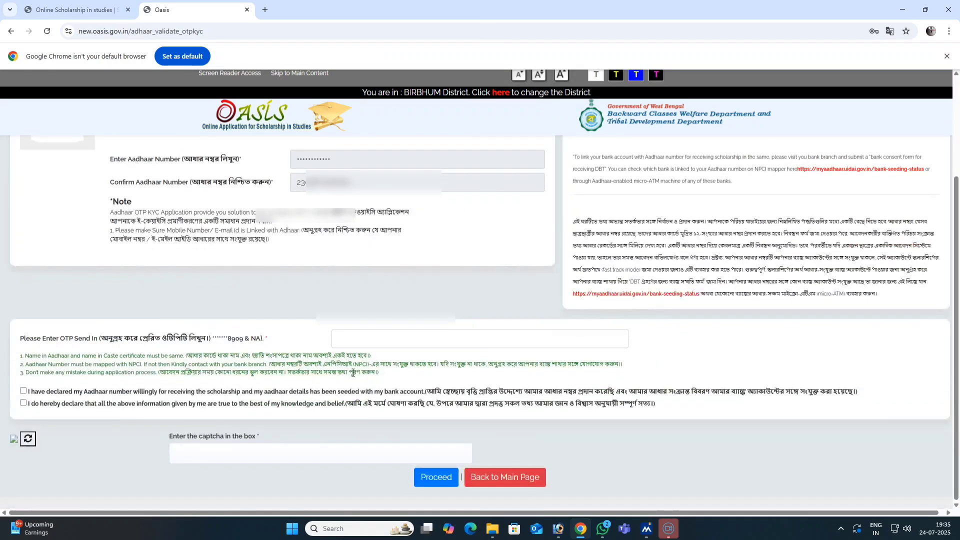
click(387, 345)
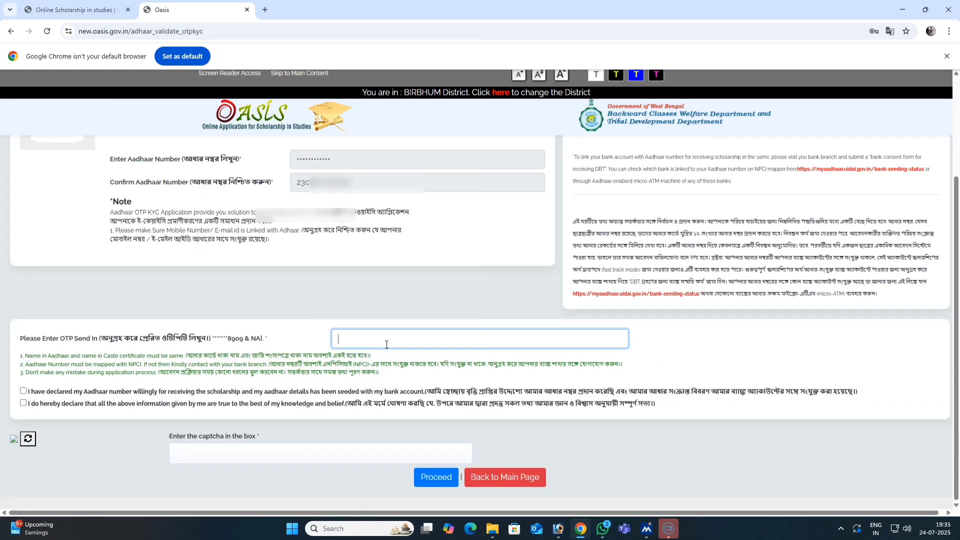
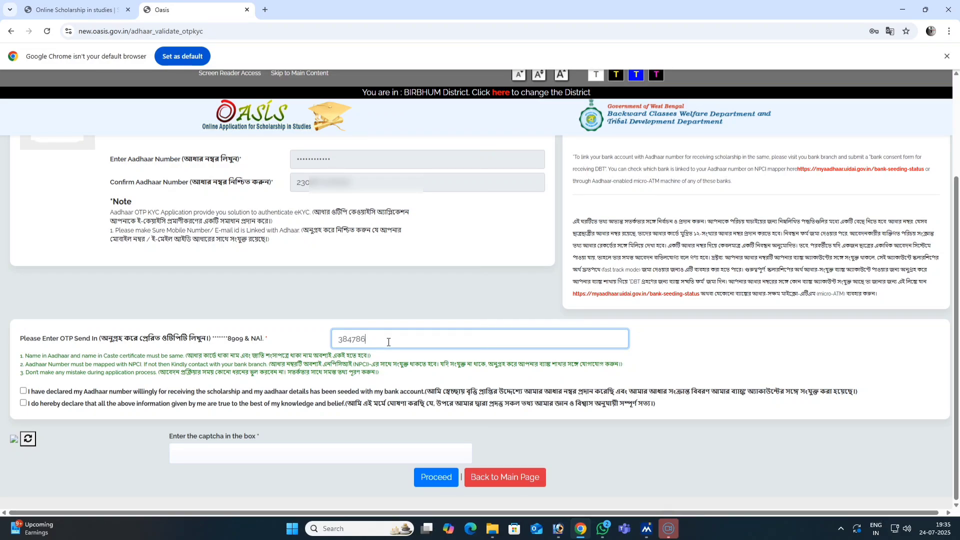
- Accept both declarations, reload and enter the captcha, and submit the OTP verification
click(23, 403)
click(24, 391)
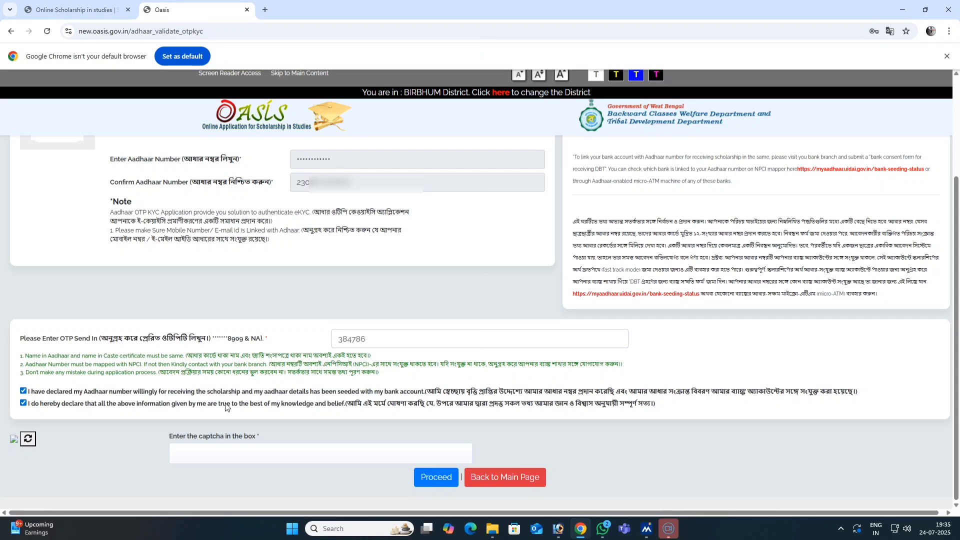
click(32, 444)
click(32, 444)
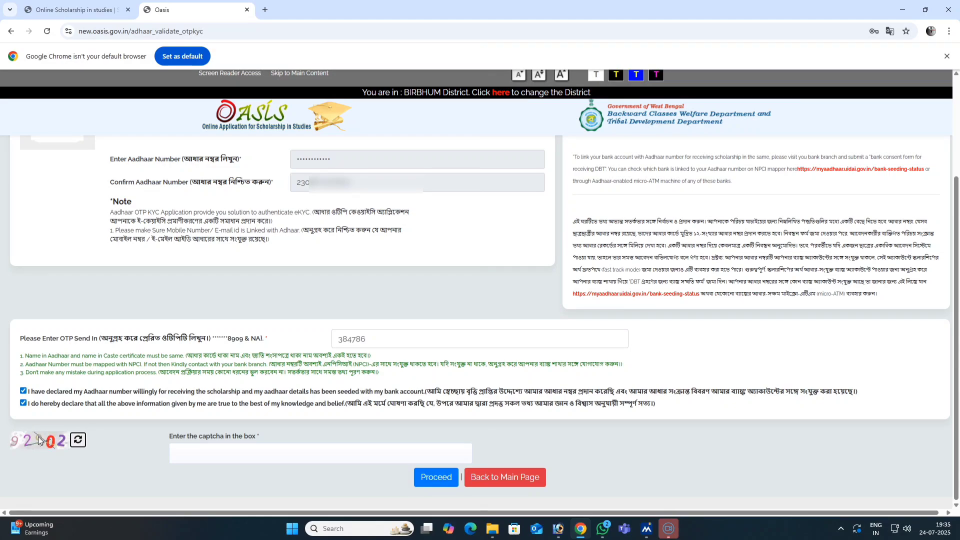
click(224, 460)
text(92902)
click(436, 478)
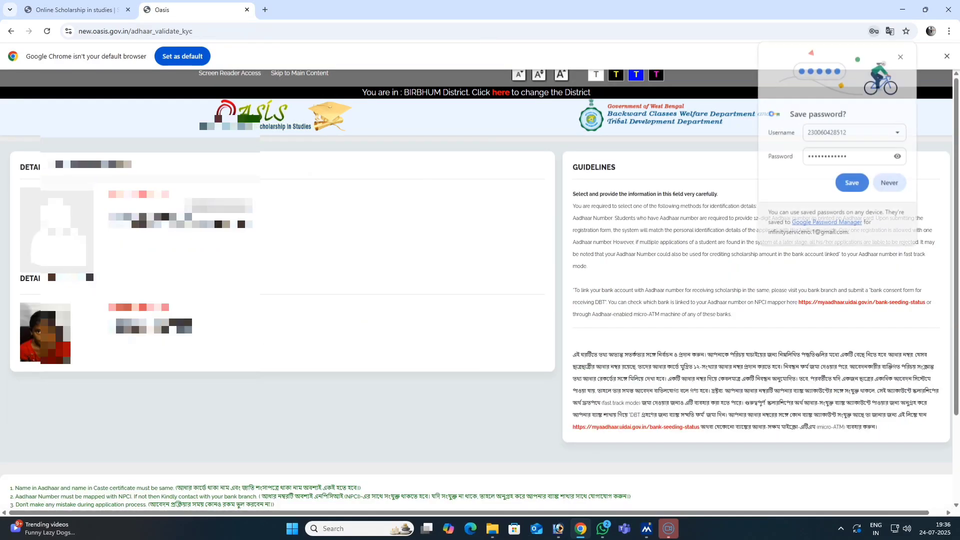
- Decline saving the password, re-accept both declarations, enter the captcha and proceed to the registration form
click(892, 184)
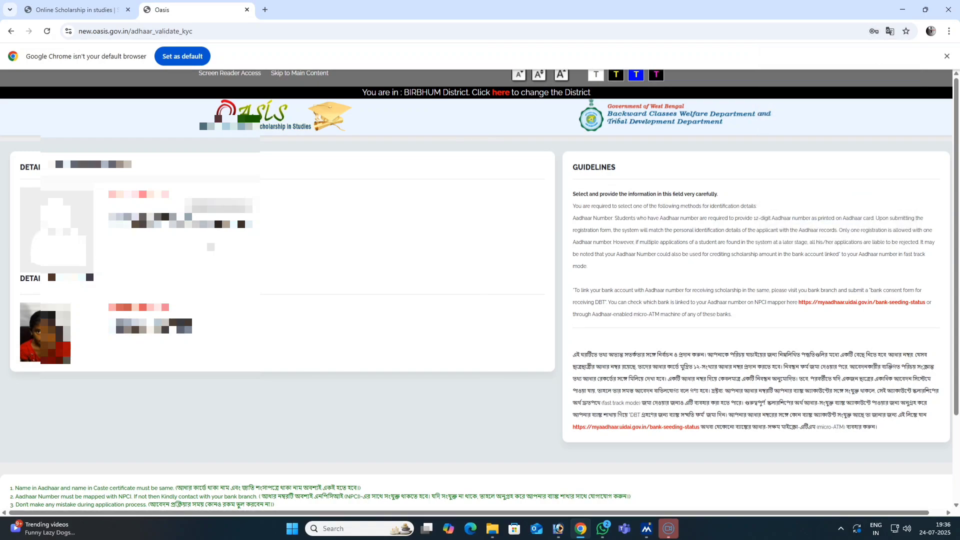
scroll(257, 262, down, 3)
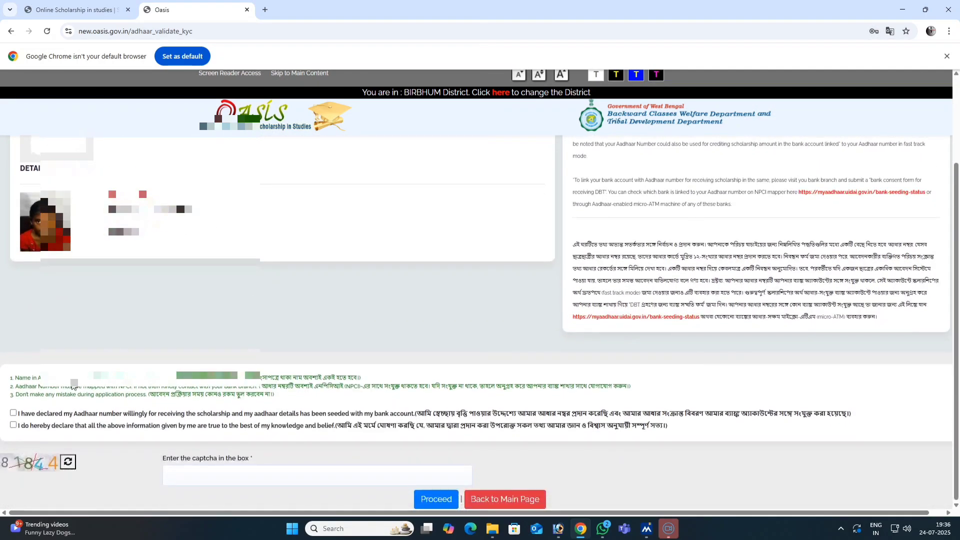
click(13, 425)
click(13, 412)
text(81844)
click(433, 503)
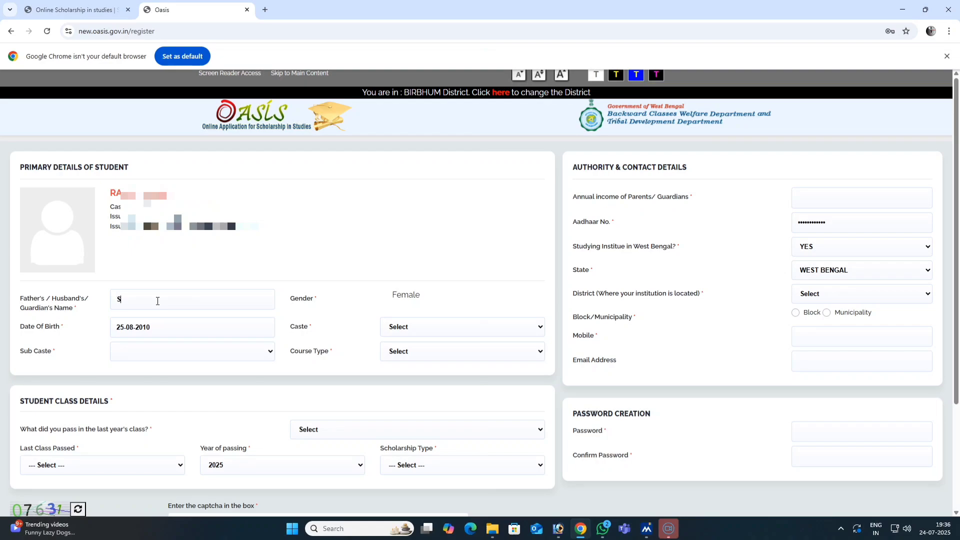
- Finish the guardian's name and set caste SC with sub caste MUCHI
click(409, 331)
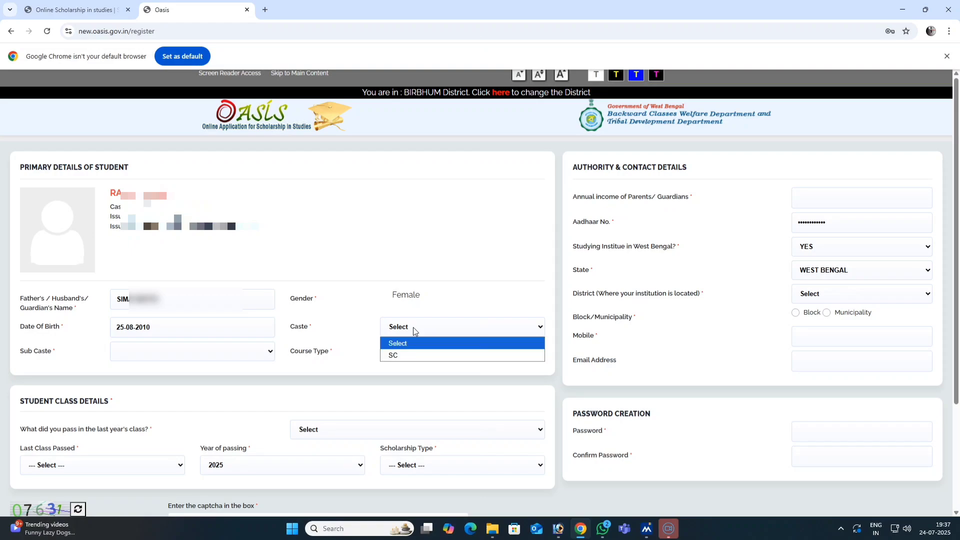
click(403, 358)
click(166, 358)
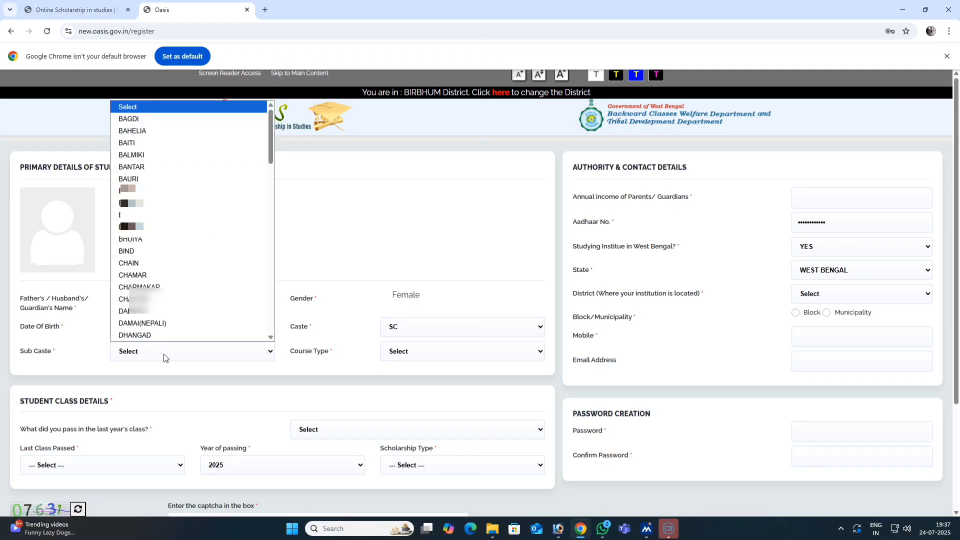
text(dhar)
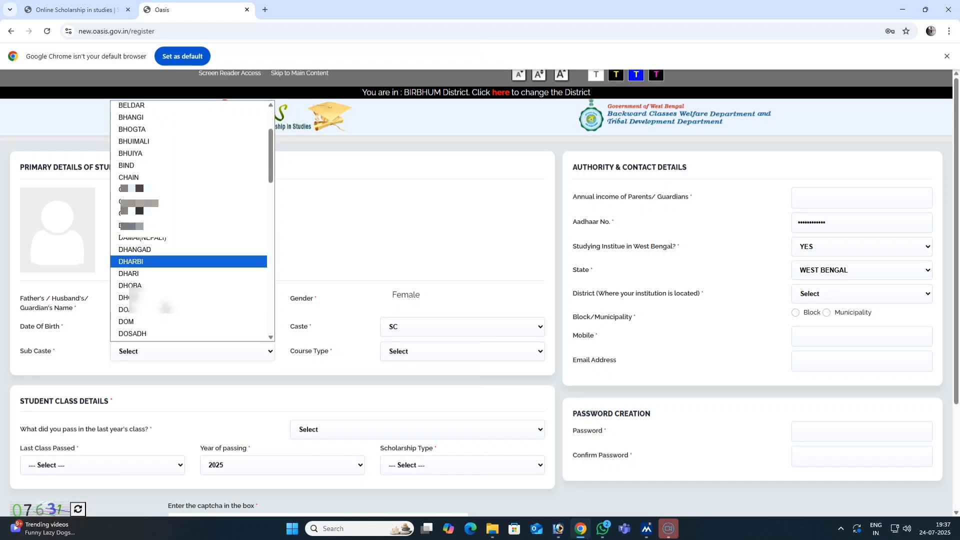
scroll(189, 220, down, 6)
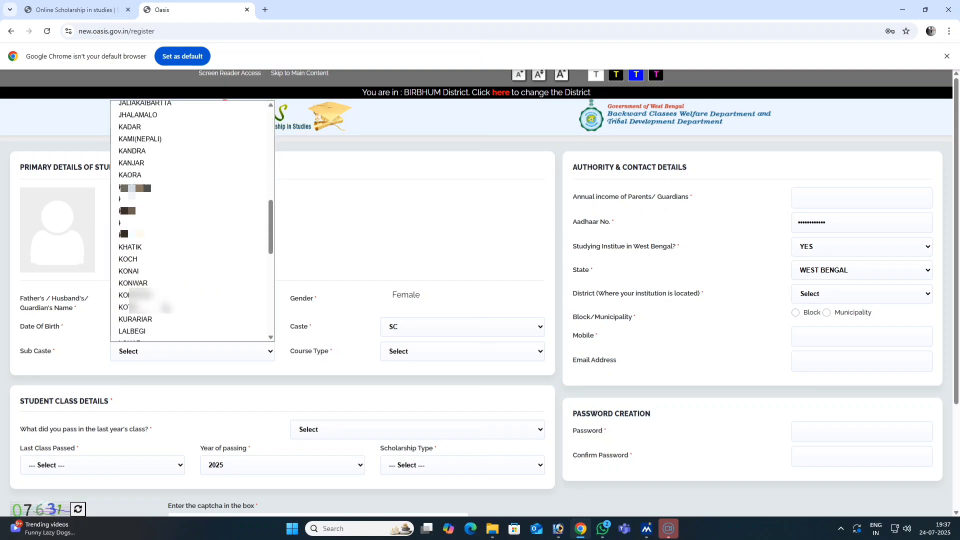
scroll(153, 265, down, 4)
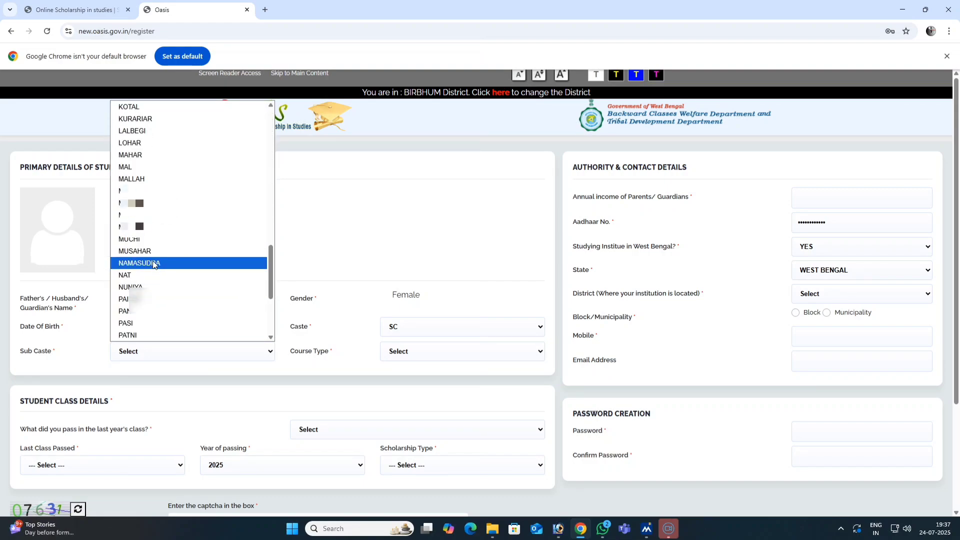
click(148, 241)
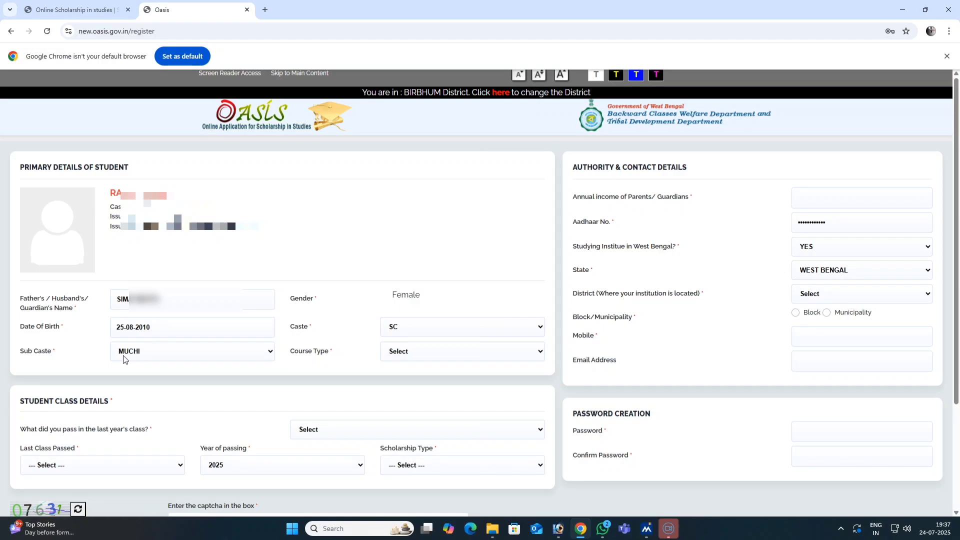
- Set course type Regular Full Time, last year's class passed YES, and last class passed VIII
click(403, 355)
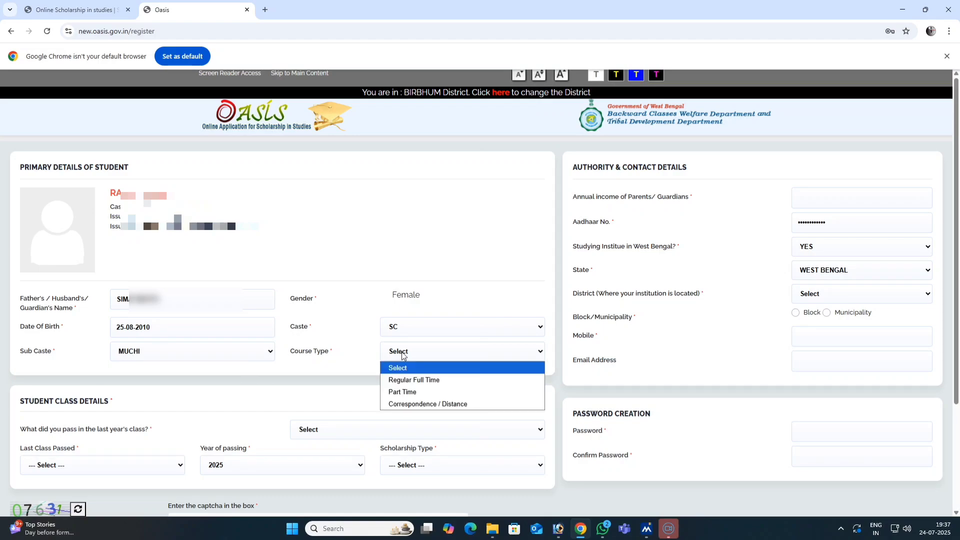
click(427, 381)
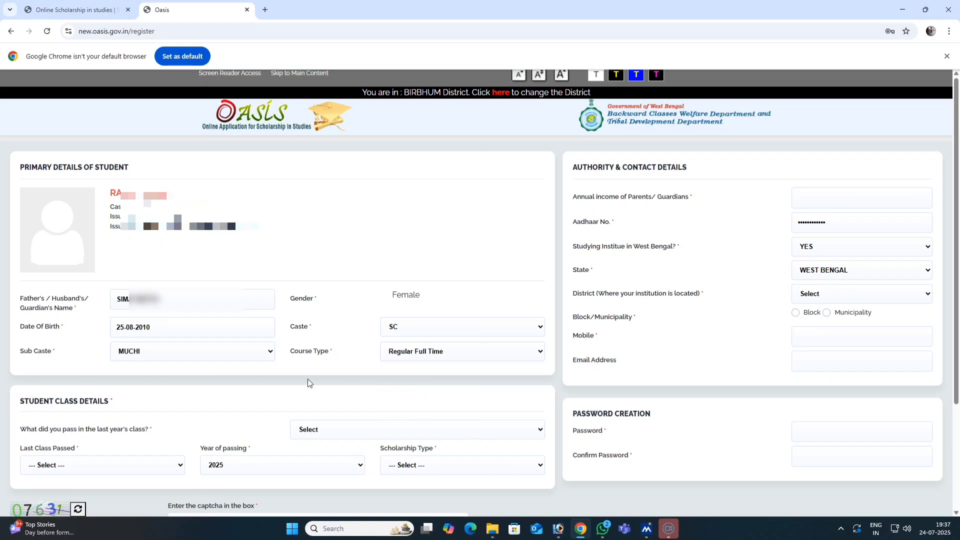
scroll(308, 383, down, 2)
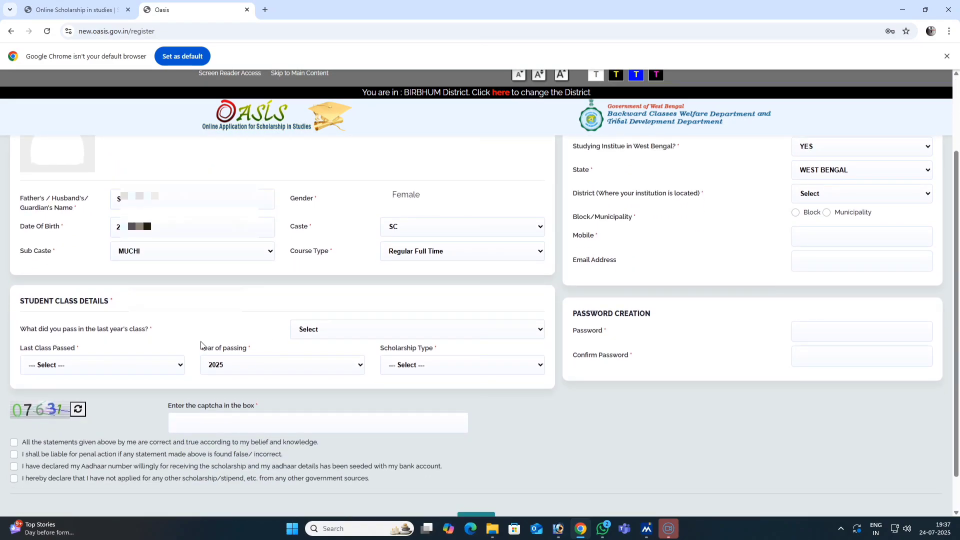
click(347, 332)
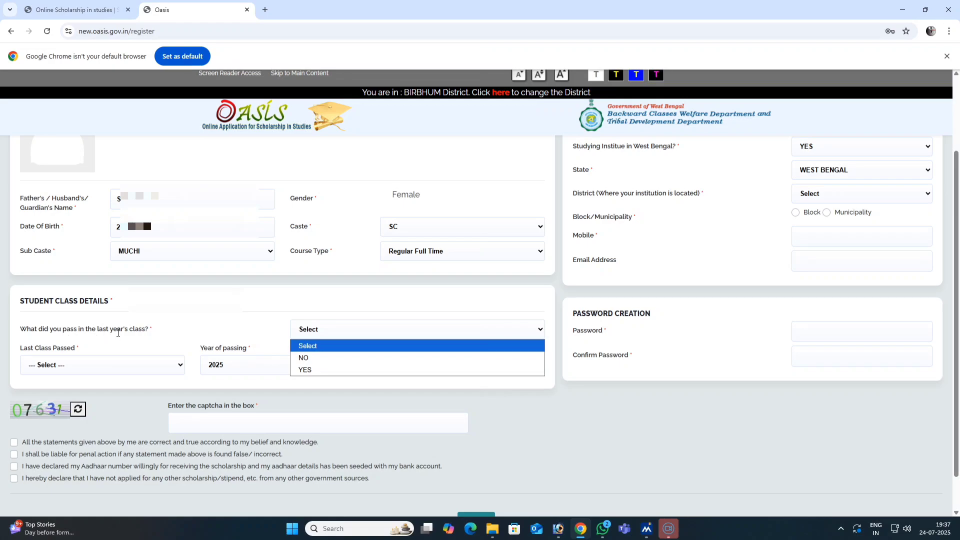
click(311, 370)
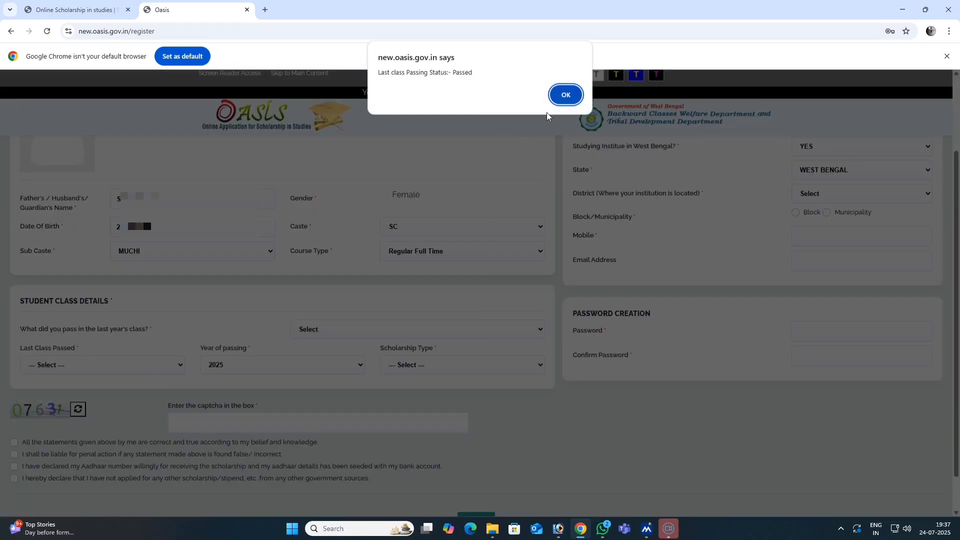
click(572, 100)
scroll(201, 325, down, 1)
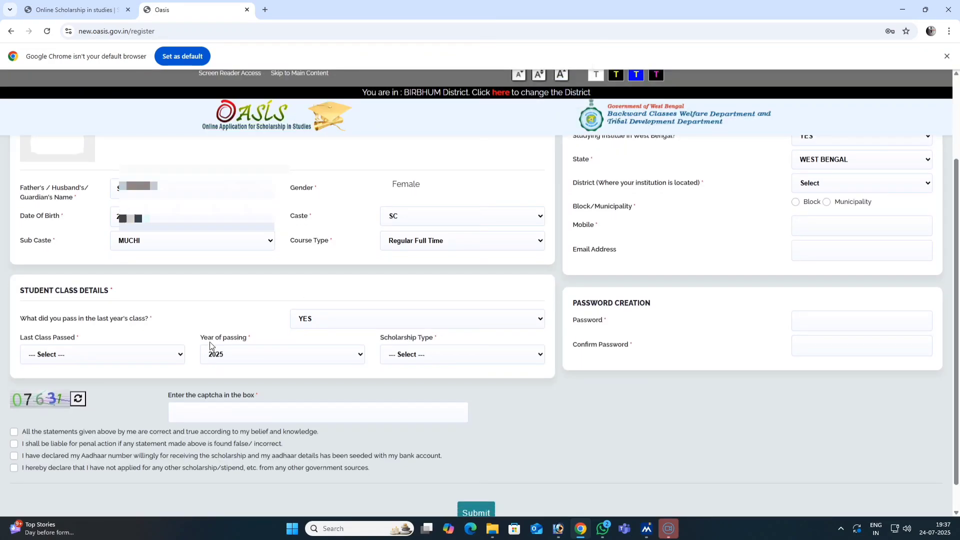
click(80, 323)
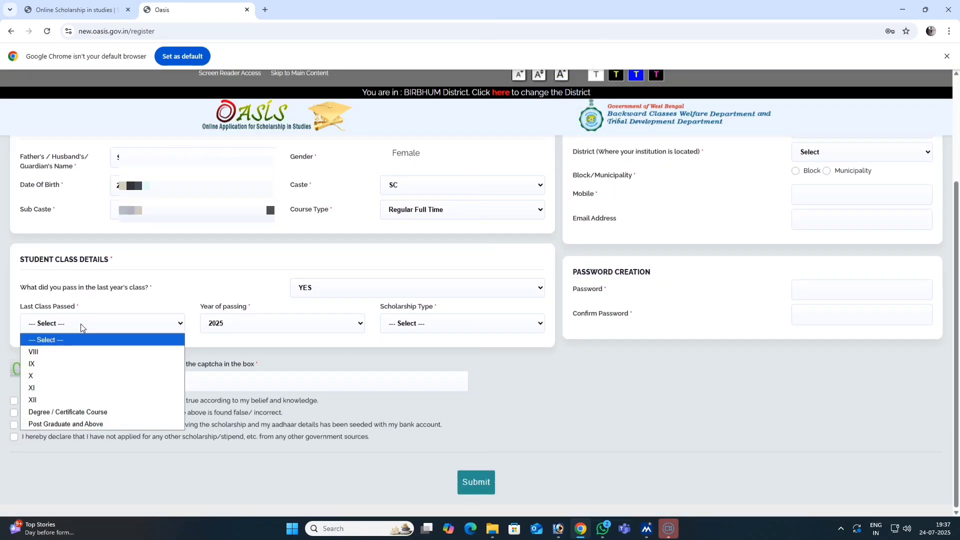
click(59, 349)
scroll(431, 358, up, 3)
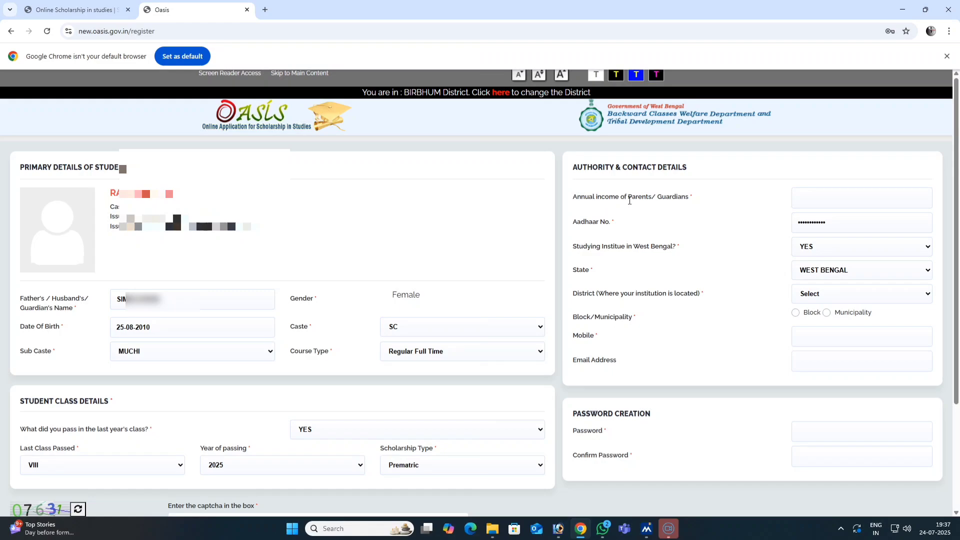
- Enter annual income 48000 and set the institution location to BIRBHUM district, Mohammad Bazar block
click(826, 197)
text(48000)
click(818, 297)
click(816, 321)
click(796, 314)
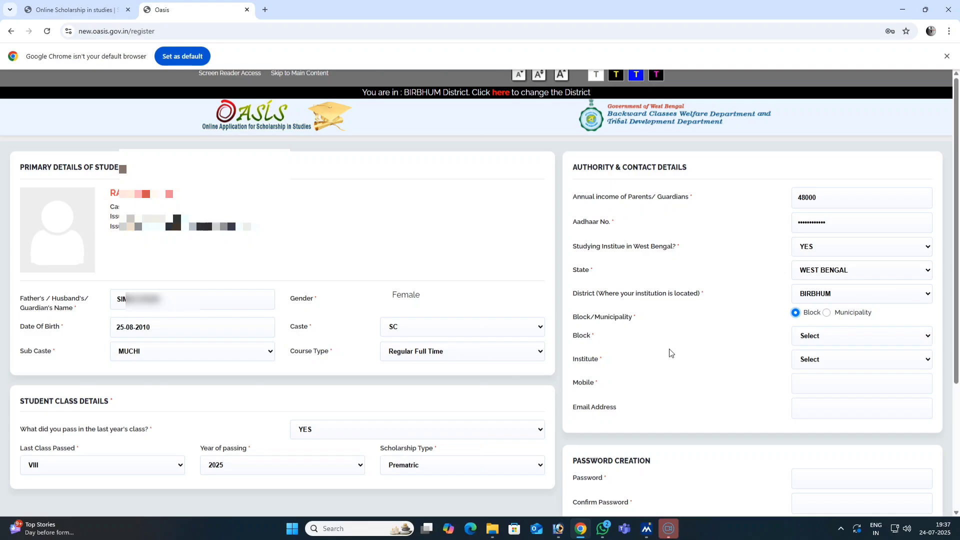
click(820, 342)
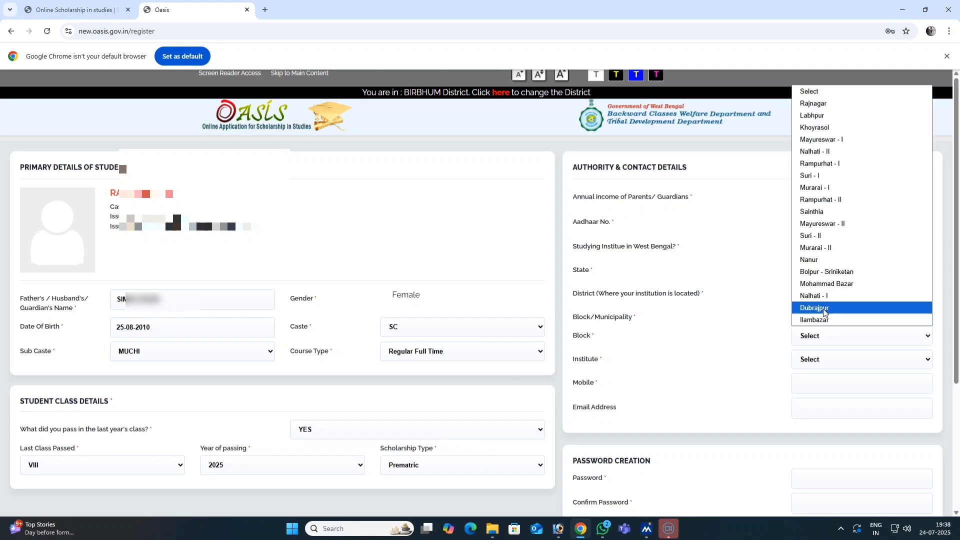
click(826, 283)
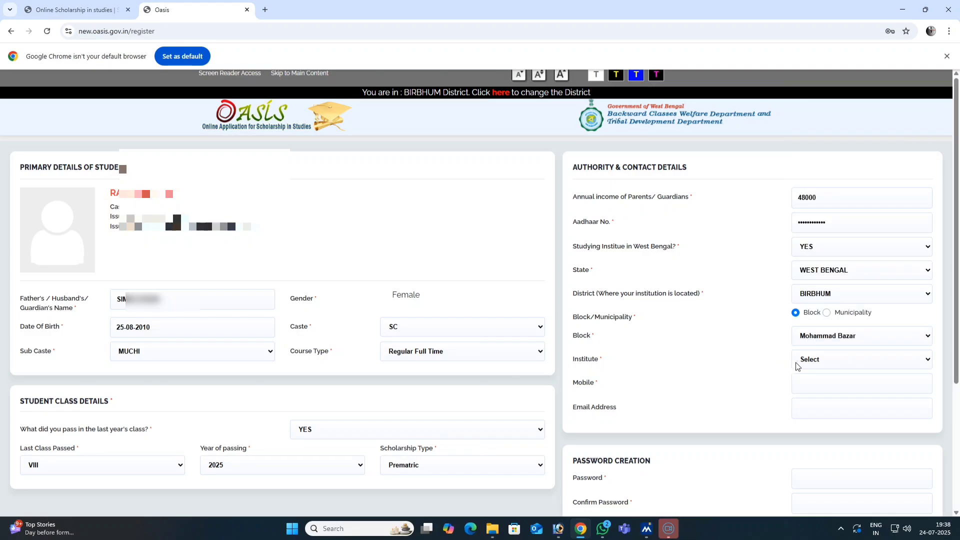
- Choose DR. SUDHAKRISHNA HIGH SCHOOL as the institute once its list loads
click(824, 363)
click(841, 361)
click(840, 361)
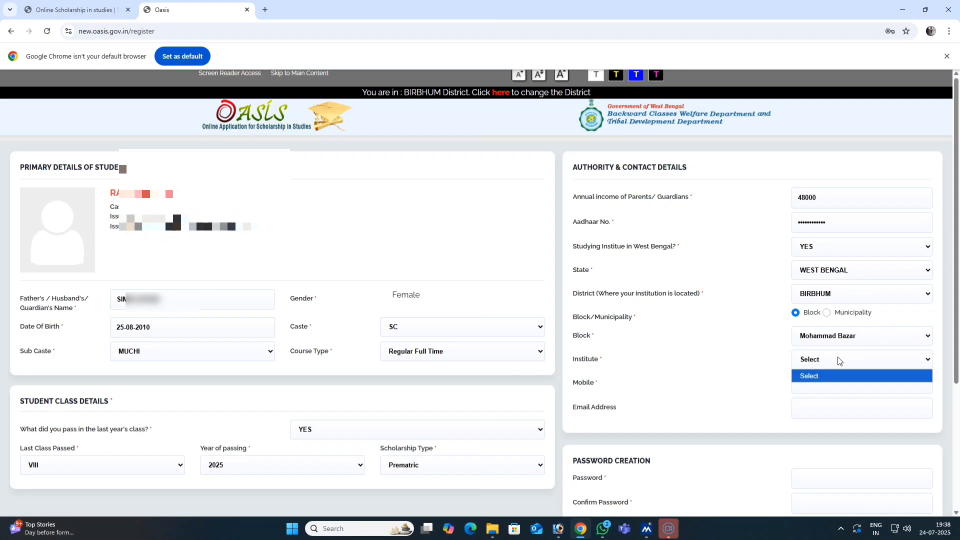
click(840, 361)
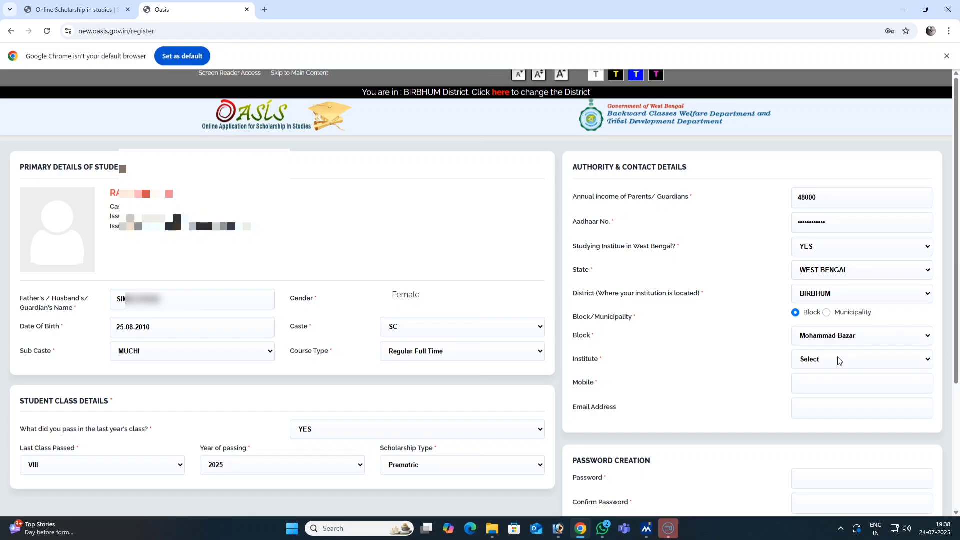
click(817, 360)
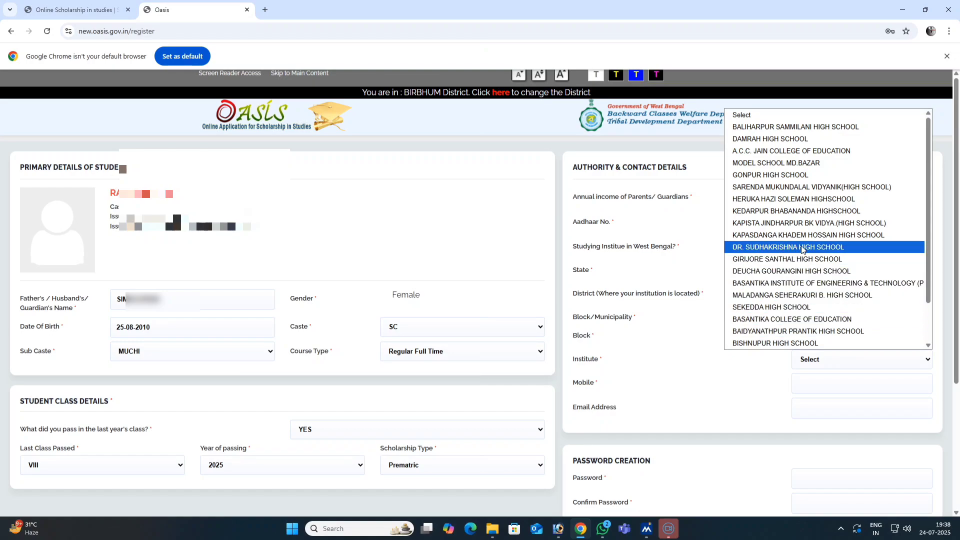
click(803, 248)
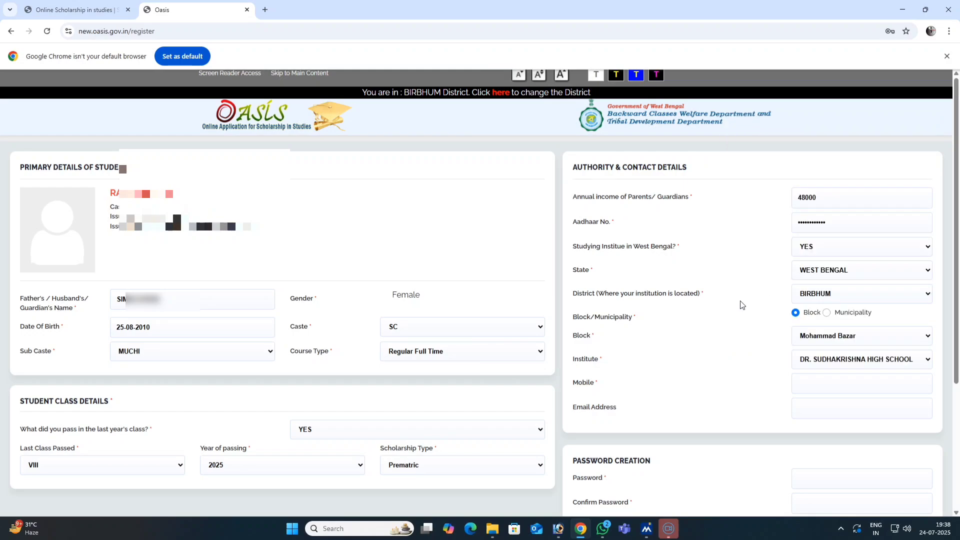
scroll(657, 313, down, 1)
click(820, 330)
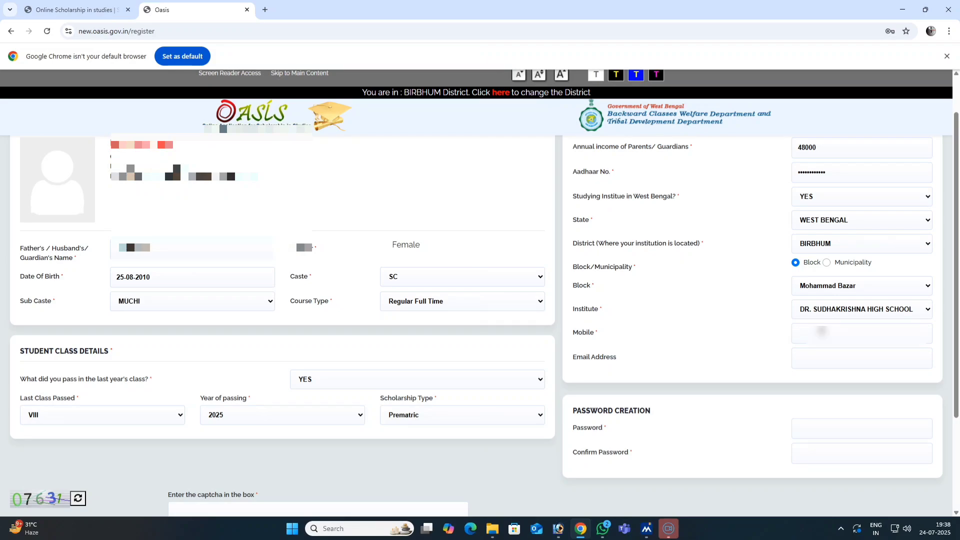
- Type the student's mobile number into the Mobile field of the contact details
text(629)
text(80)
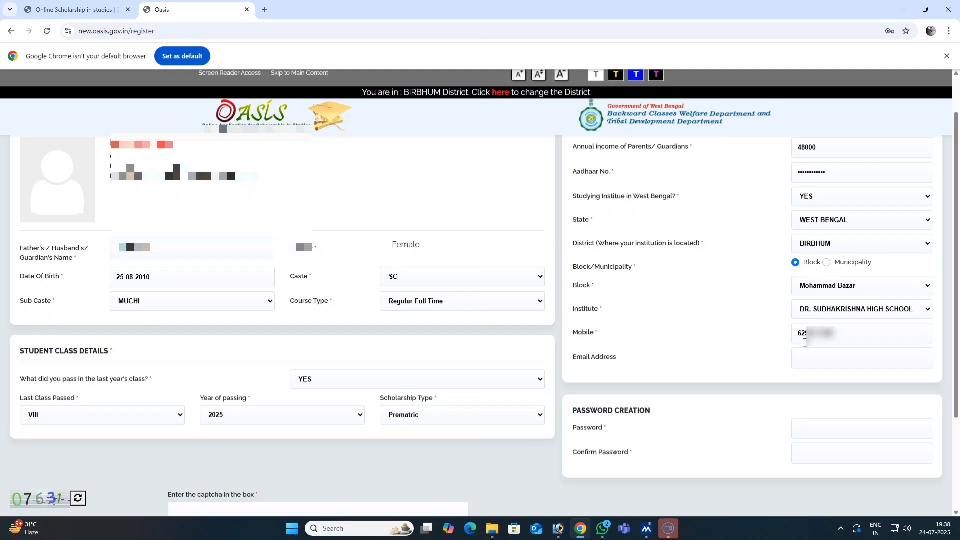
drag(798, 334, 812, 336)
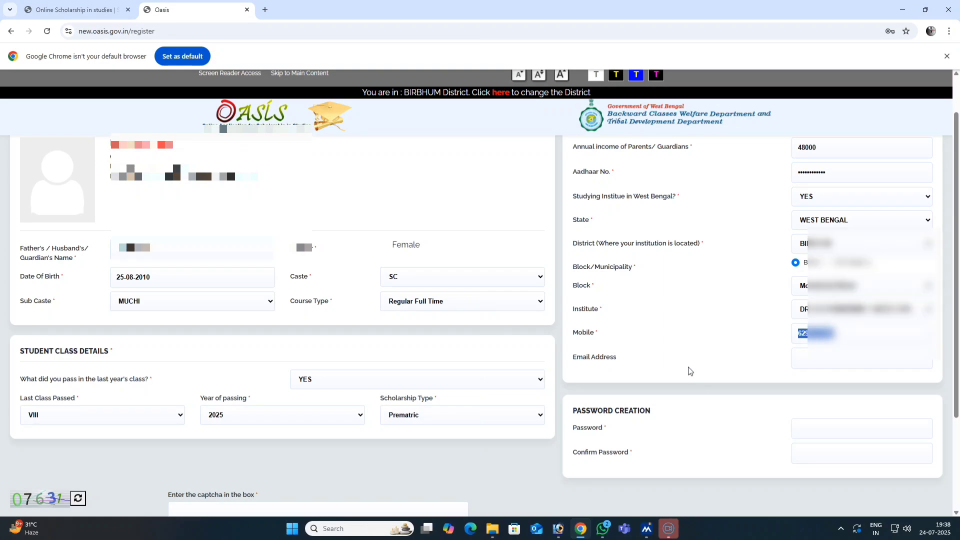
scroll(721, 369, down, 1)
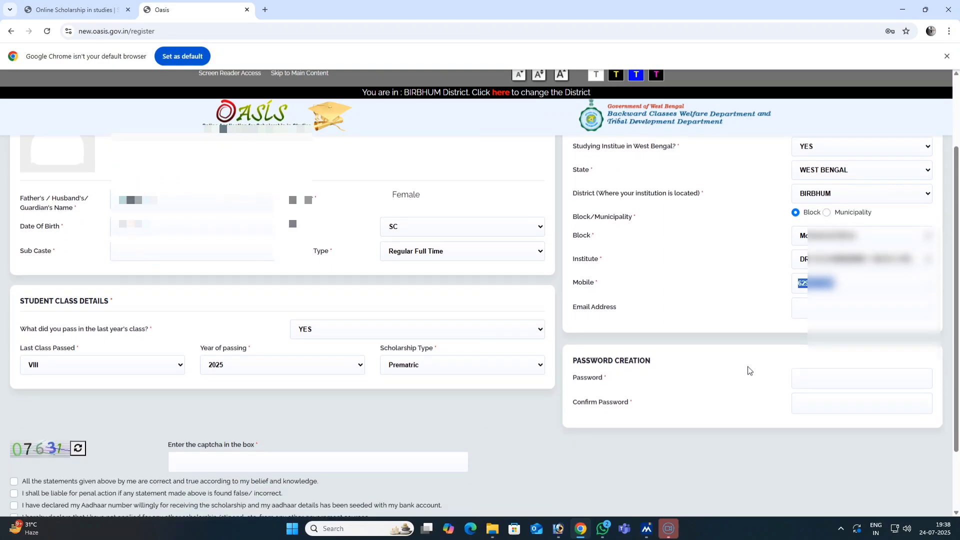
- Type the new account password in Password and again in Confirm Password
click(831, 384)
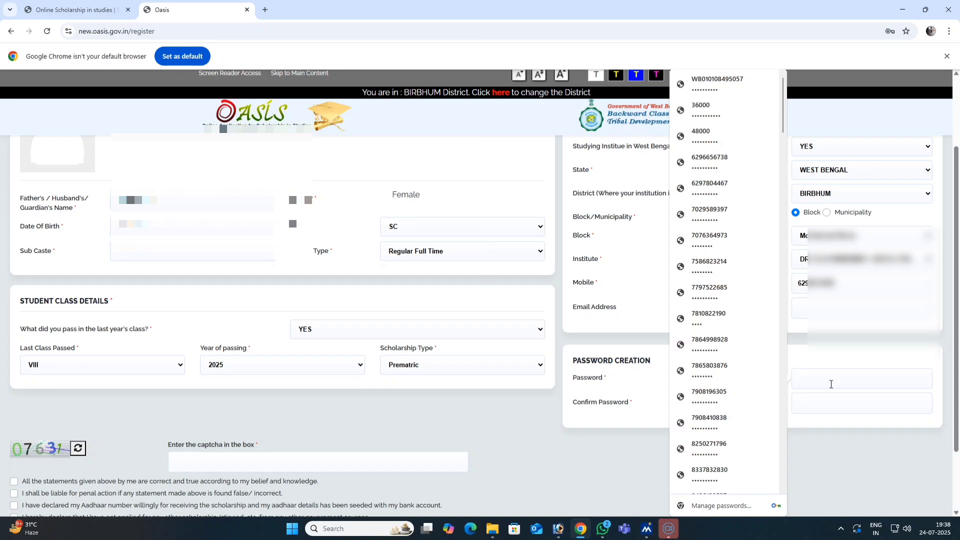
text(*)
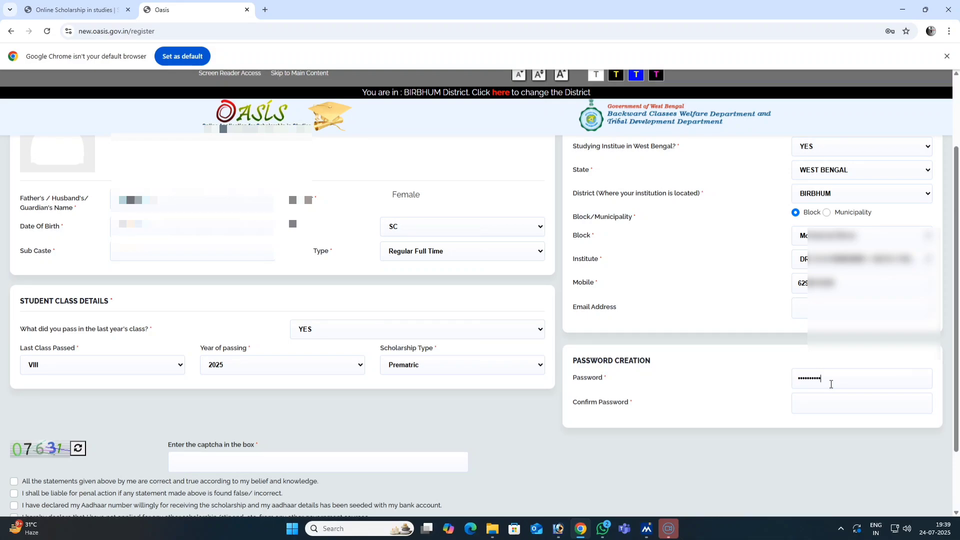
click(825, 406)
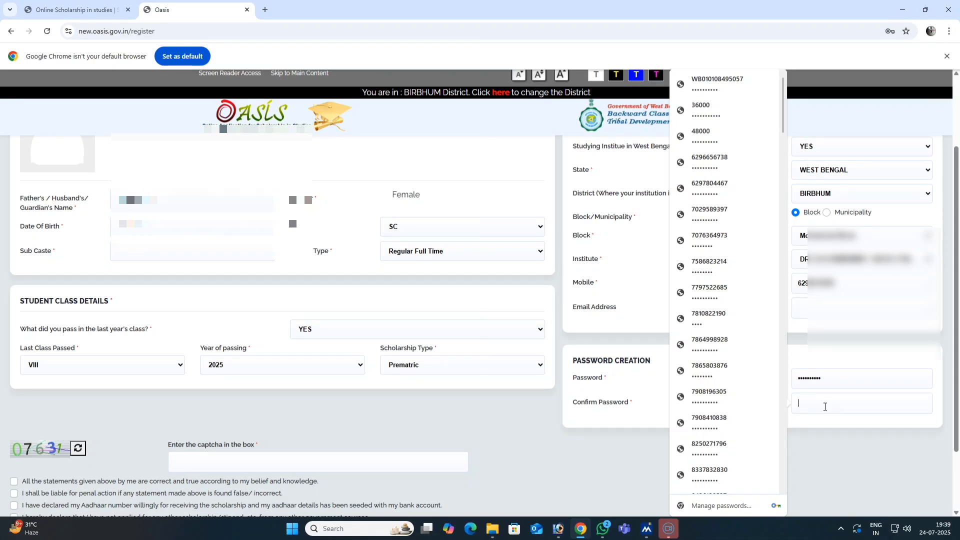
text(•)
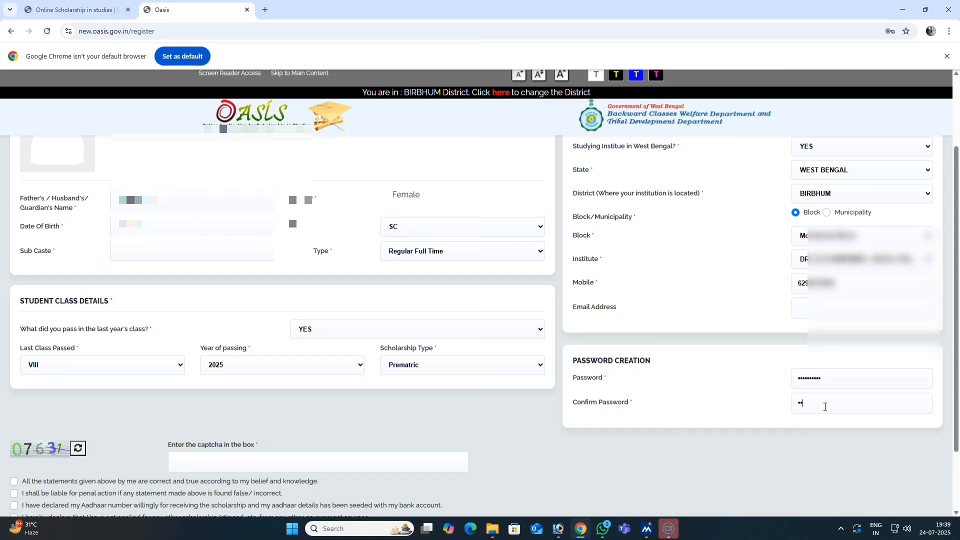
text(••••)
scroll(586, 319, down, 1)
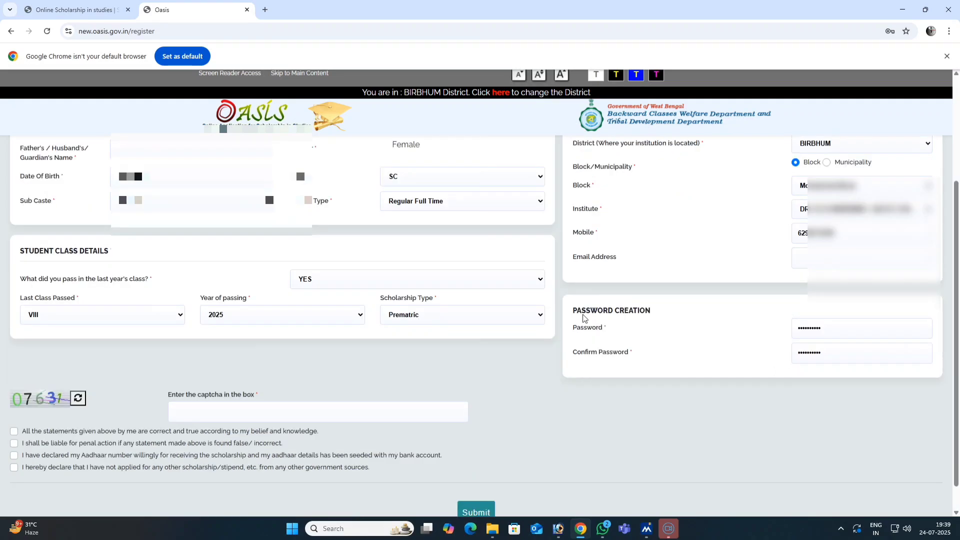
scroll(86, 439, down, 1)
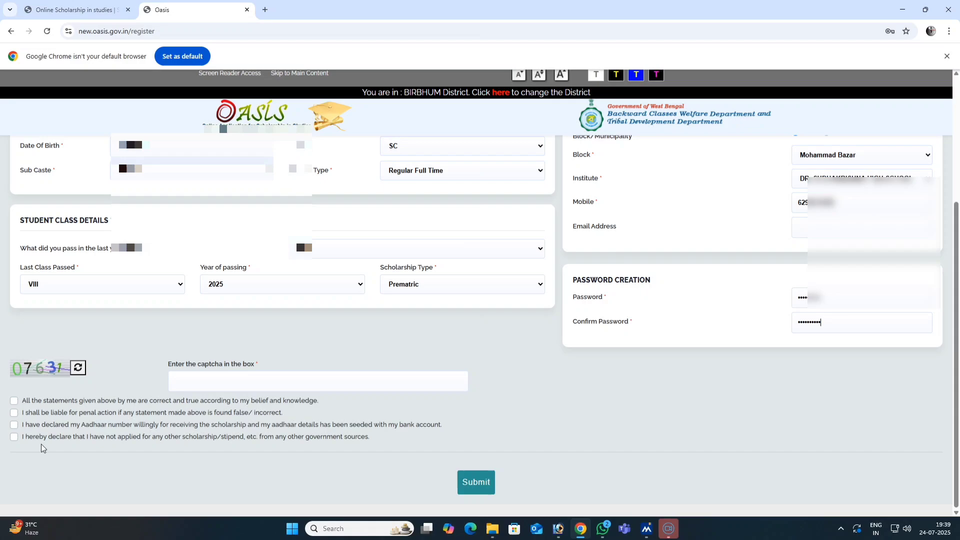
- Tick all four declarations at the bottom of the registration form
click(14, 437)
click(14, 425)
click(14, 412)
click(14, 400)
- Enter captcha 07631, submit the registration, and confirm all fields are correct
click(226, 387)
text(07631)
click(483, 485)
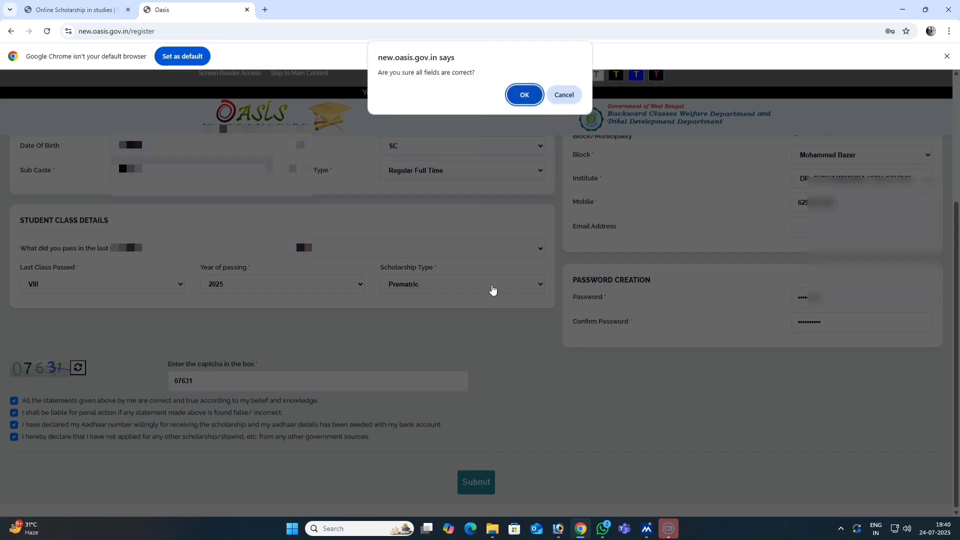
click(523, 95)
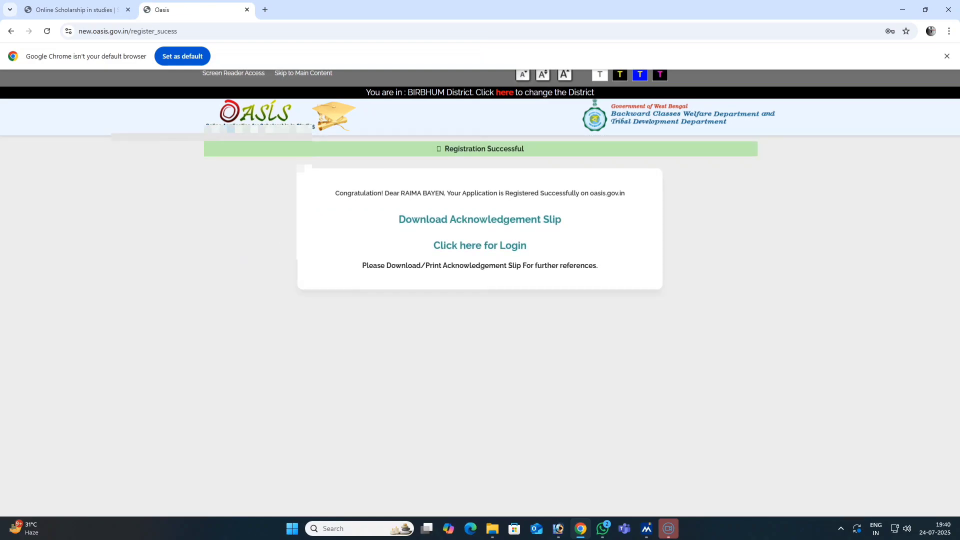
- Open the acknowledgement slip from the Registration Successful page in a new tab
click(439, 223)
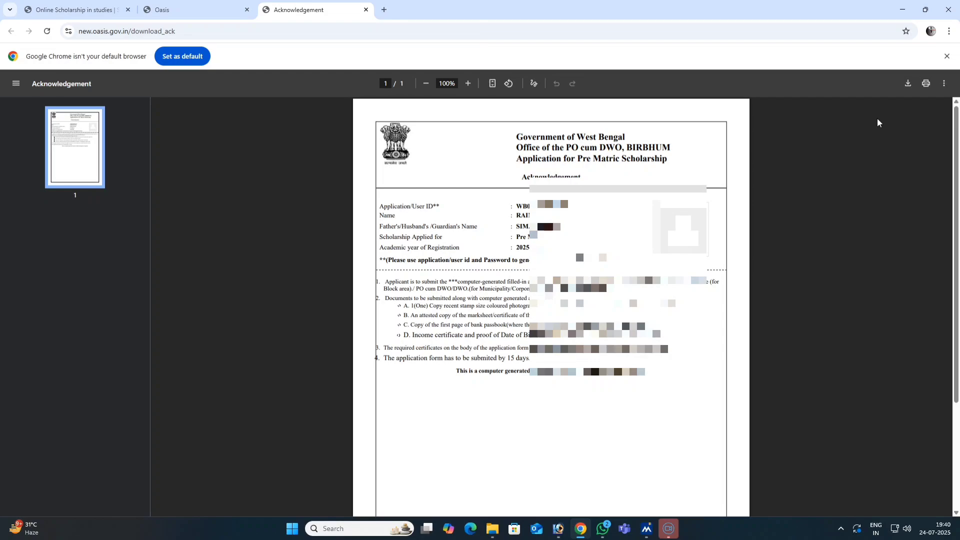
- Save the acknowledgement slip PDF to the Desktop, select its application ID, and return to OASIS
click(909, 83)
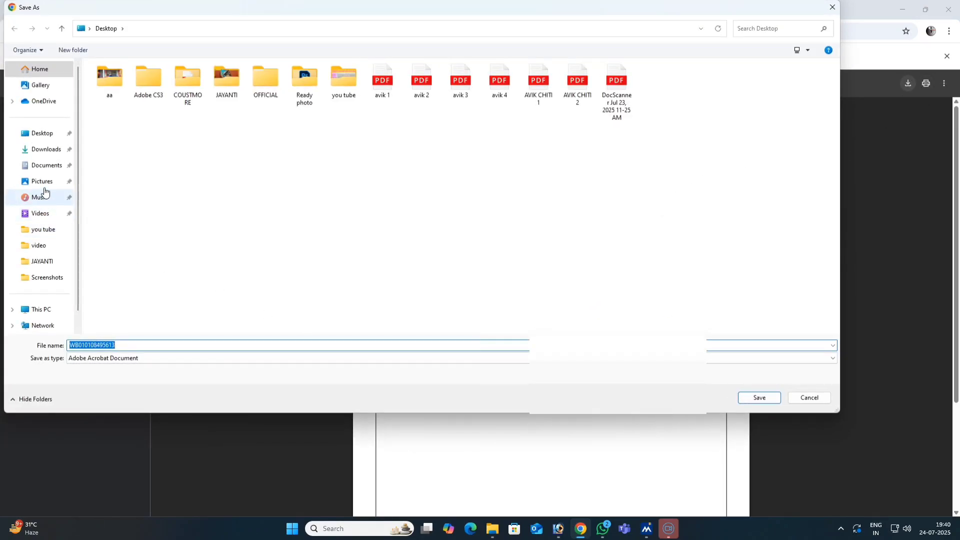
click(40, 134)
click(755, 399)
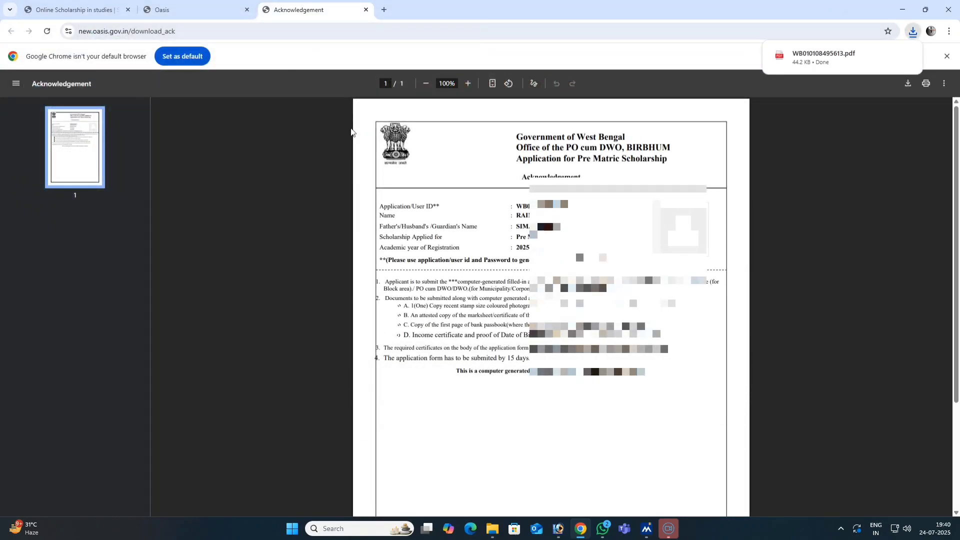
drag(517, 207, 568, 205)
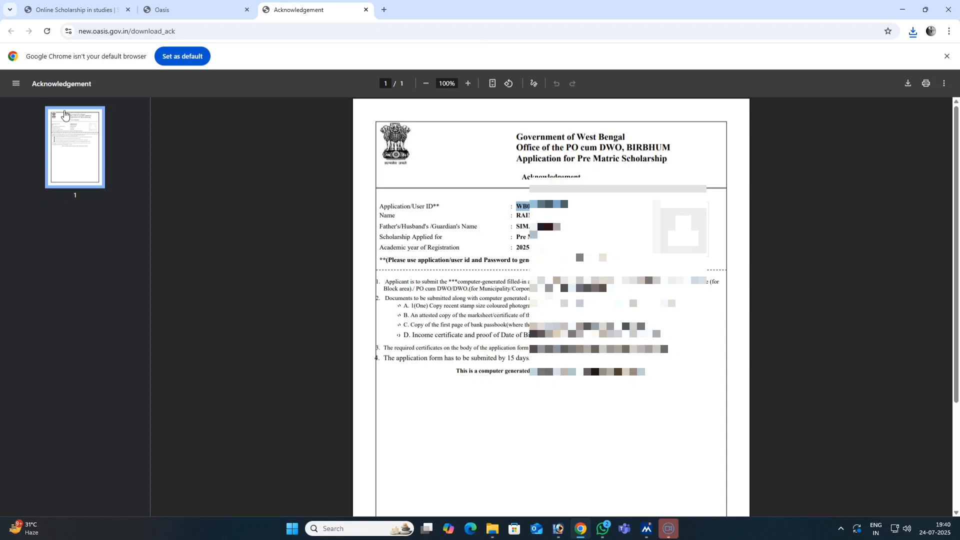
click(184, 12)
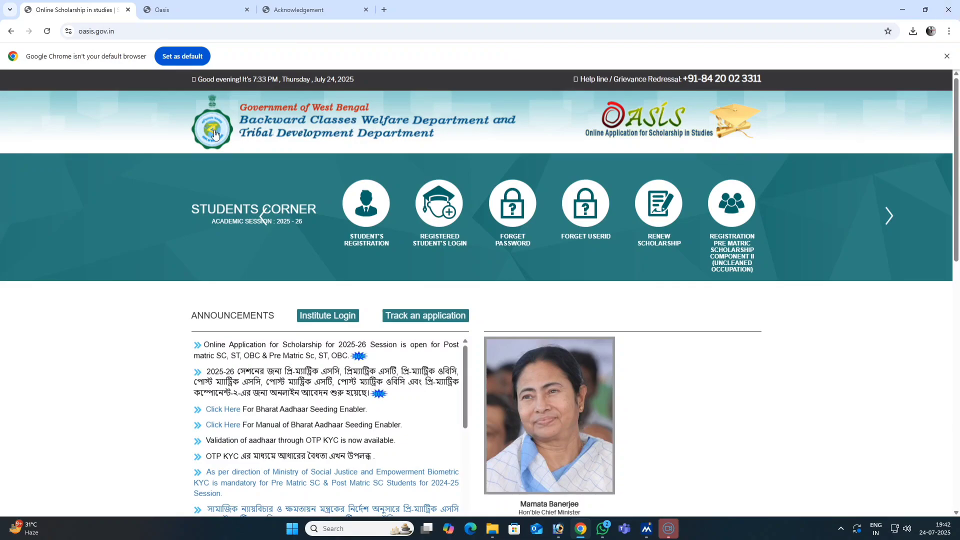
- Reload the OASIS home page, close the old tab, and confirm BIRBHUM for Registered Student's Login
click(47, 31)
click(247, 10)
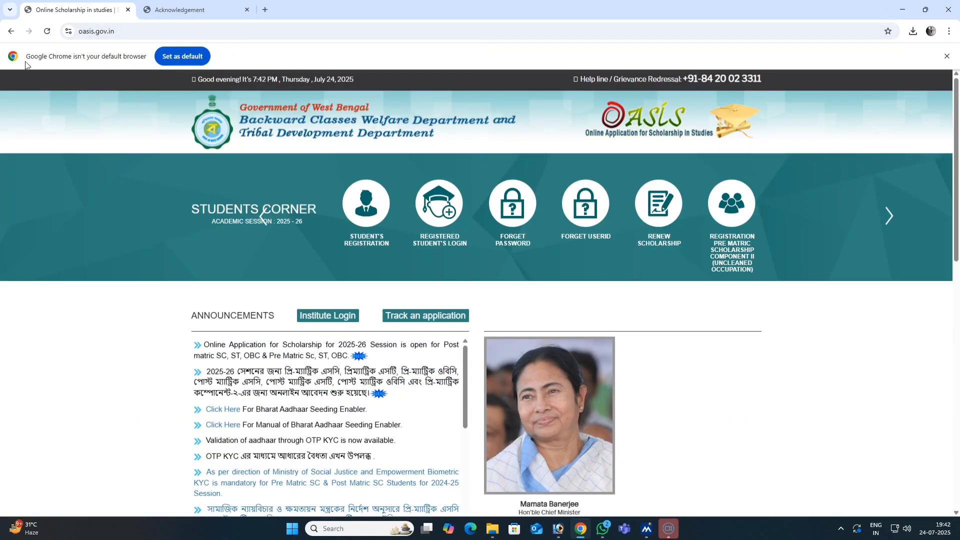
click(47, 32)
click(458, 216)
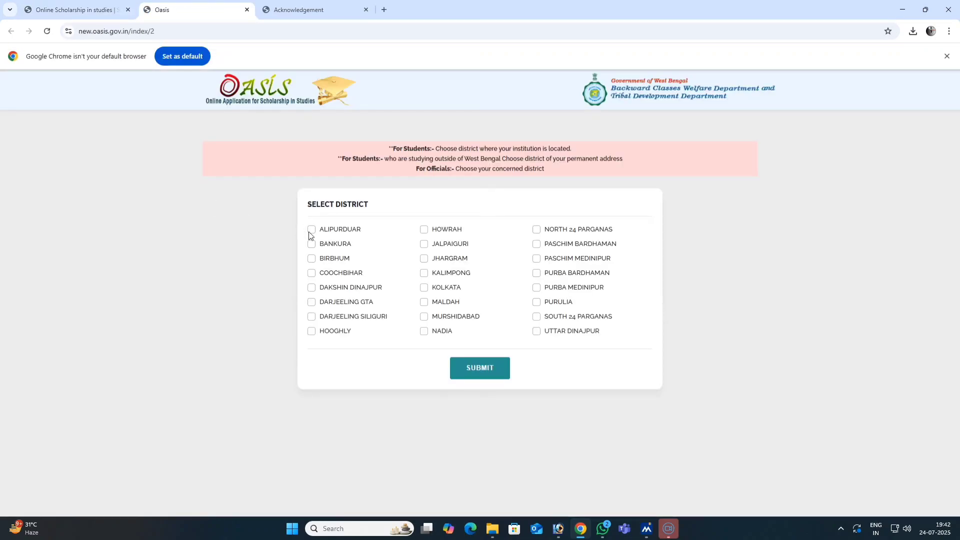
click(312, 258)
click(470, 369)
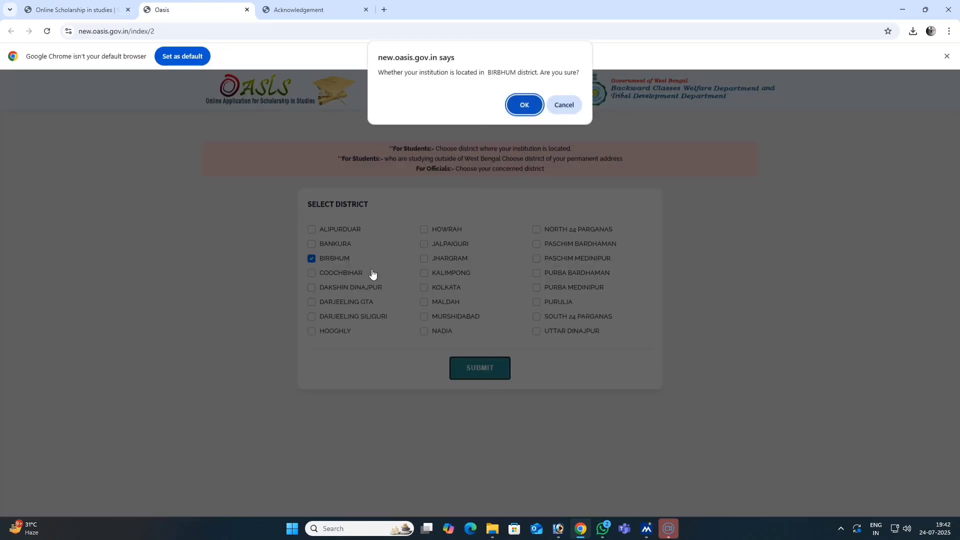
click(524, 104)
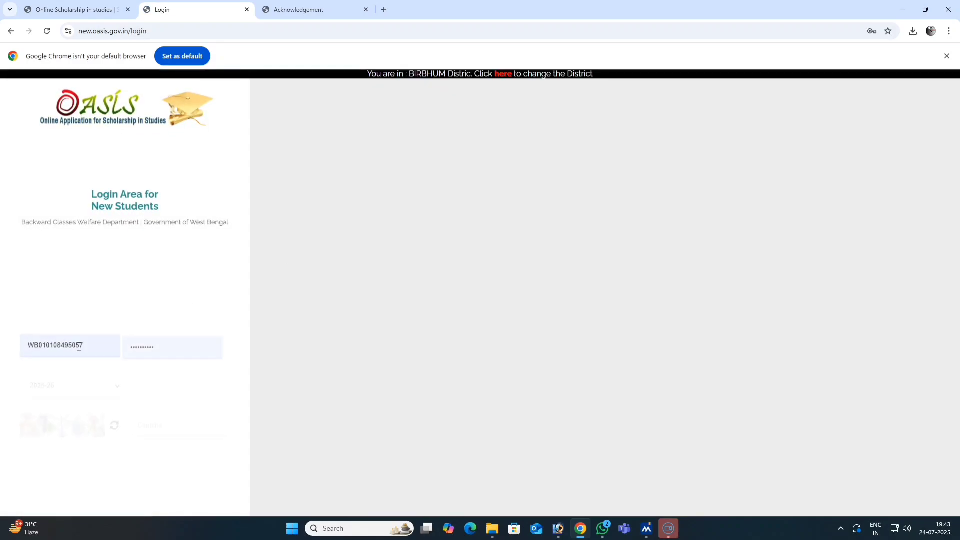
- Check the autofilled user ID and password on the student login form
drag(84, 345, 9, 369)
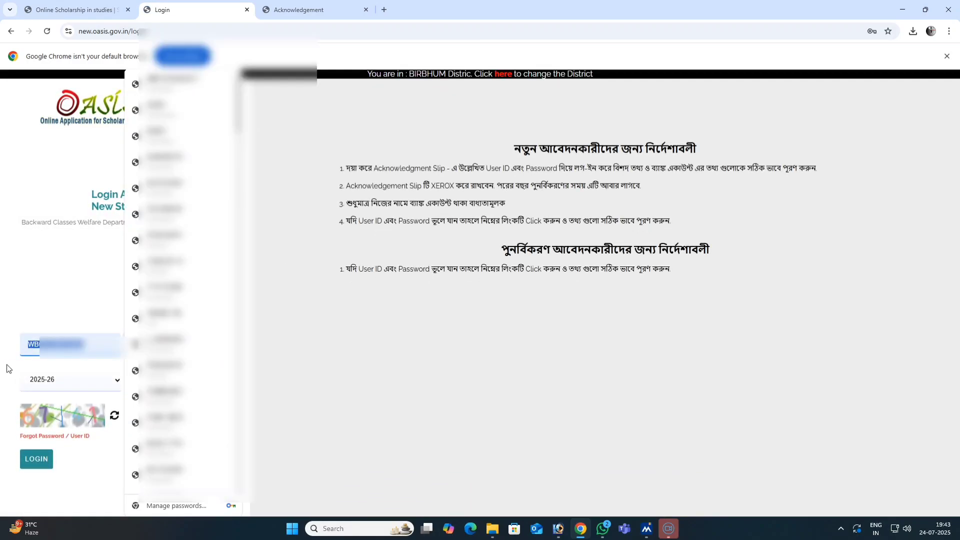
click(9, 369)
drag(165, 349, 124, 355)
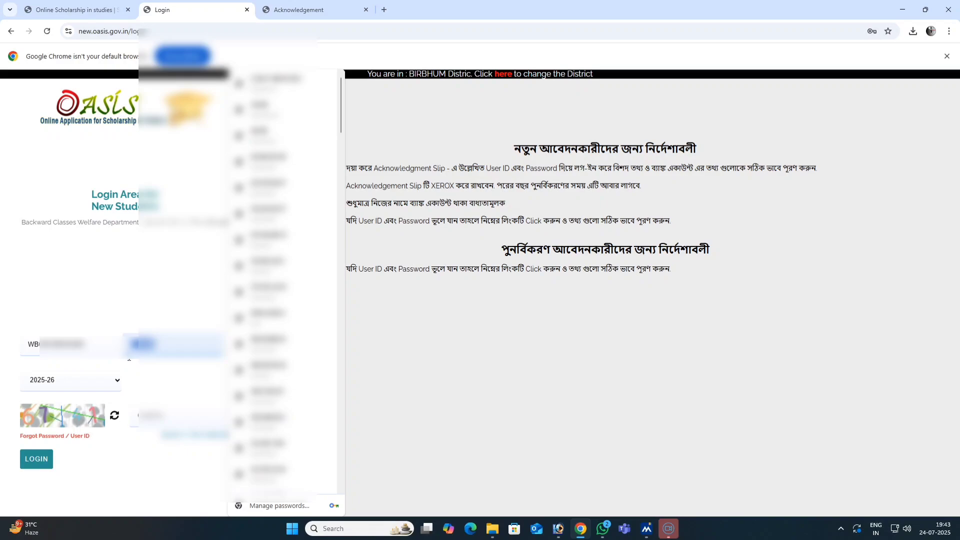
click(129, 359)
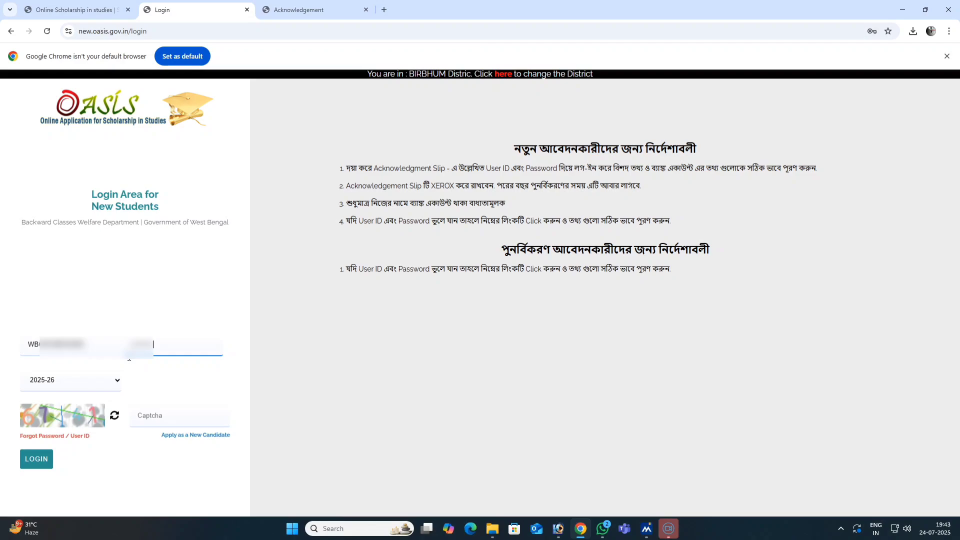
- Load a fresh captcha, enter 14140, and log in
click(169, 418)
text(67)
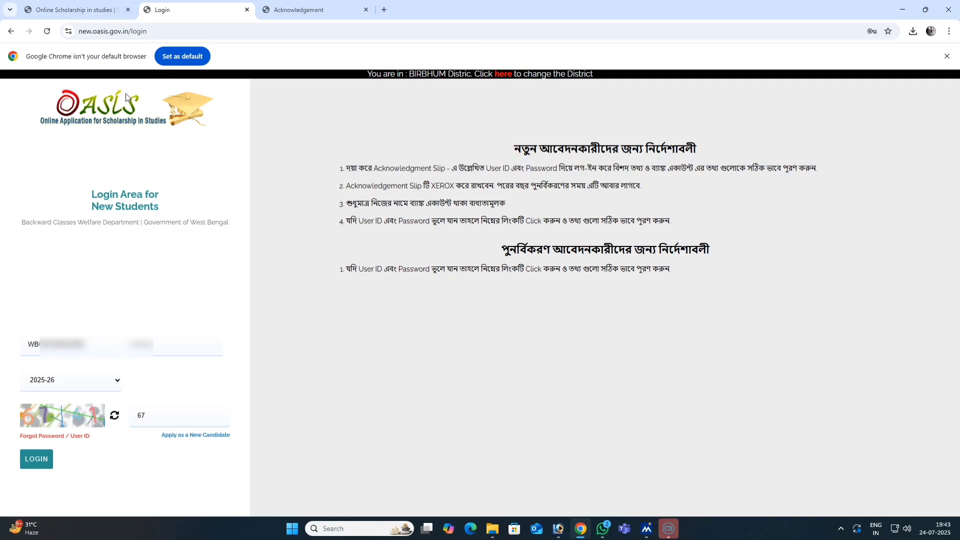
click(114, 419)
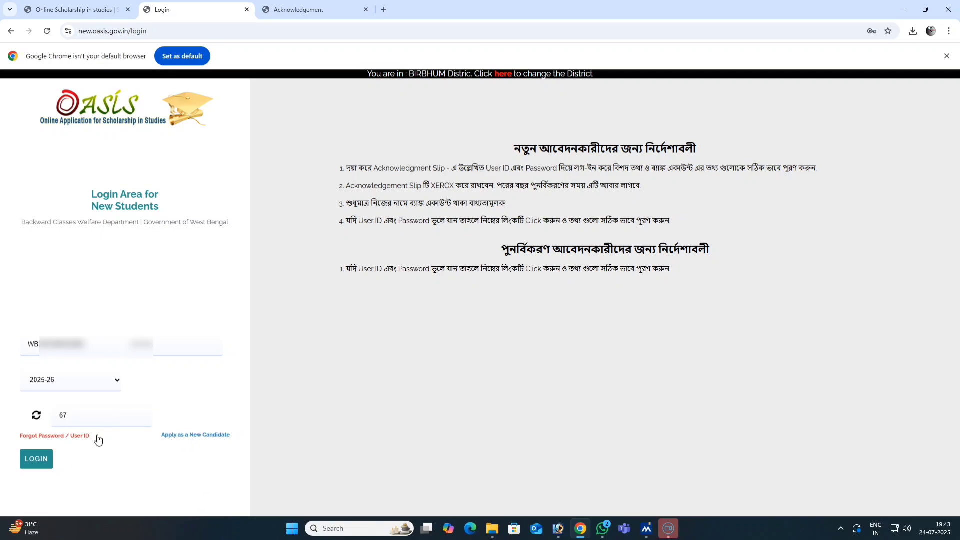
double_click(133, 417)
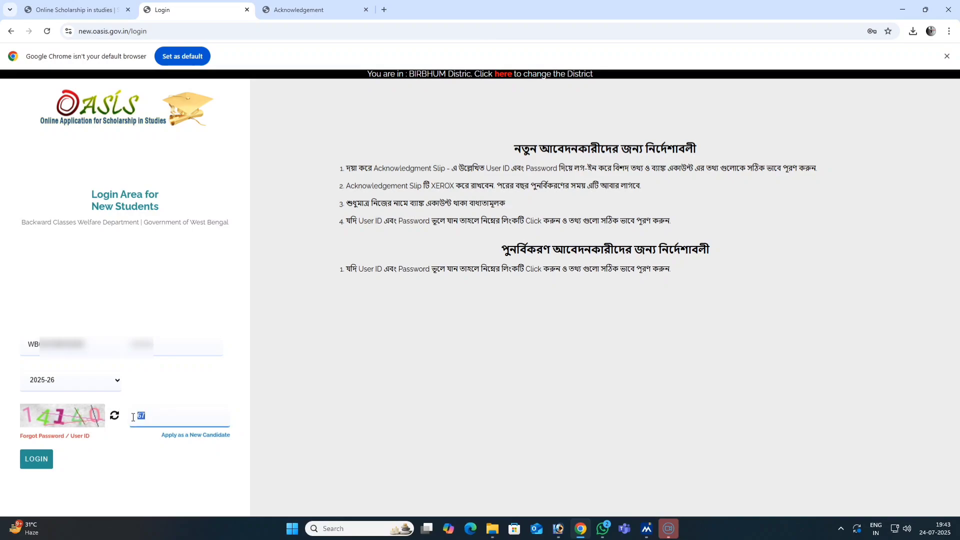
text(14140)
click(48, 460)
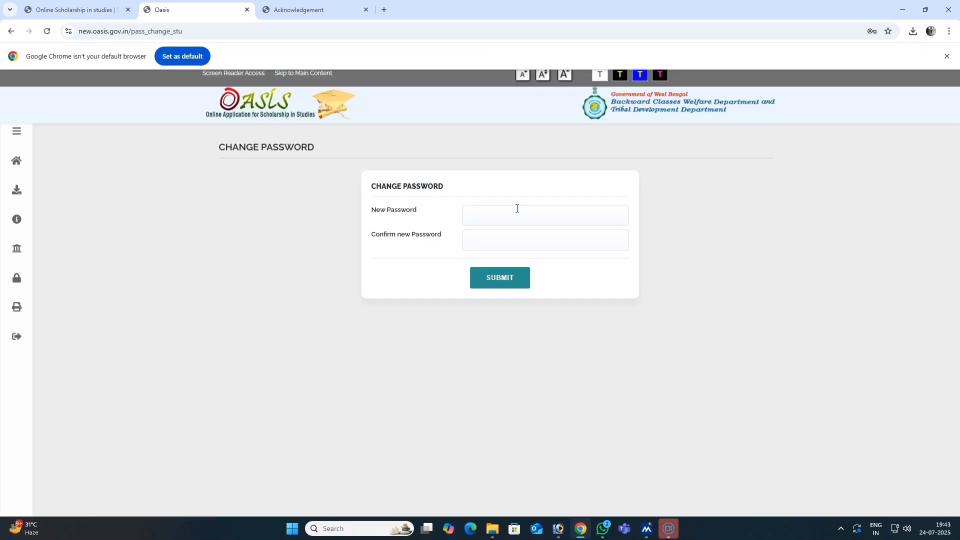
- Enter and confirm a new account password, then submit and confirm the change
click(524, 213)
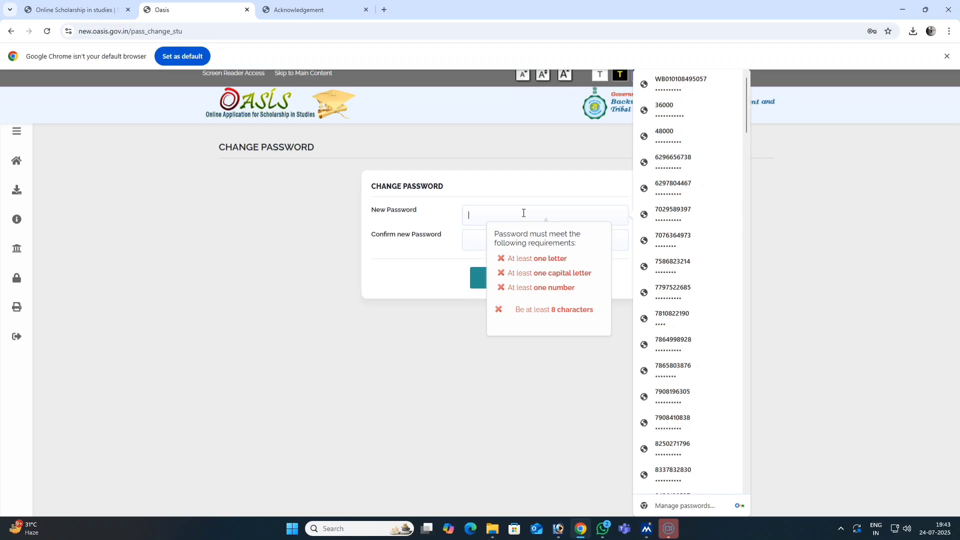
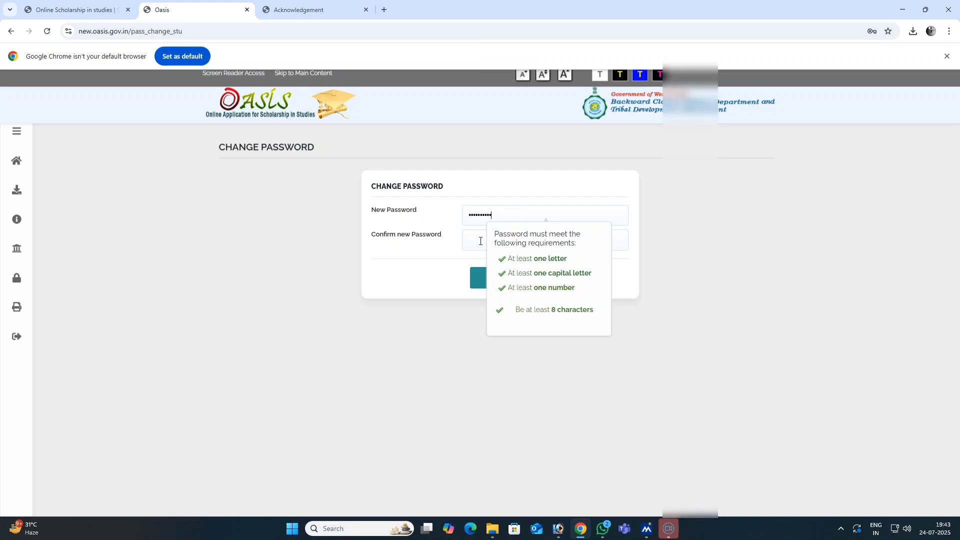
click(481, 241)
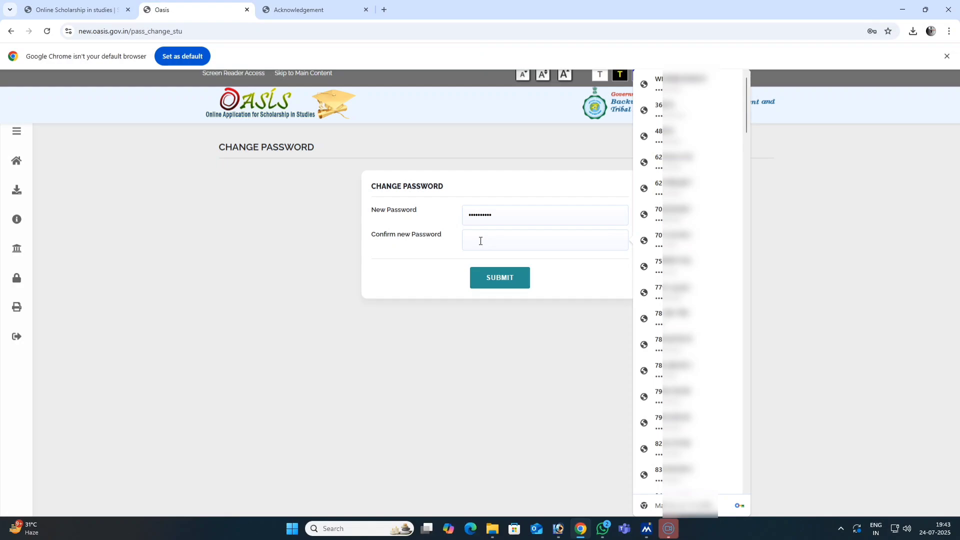
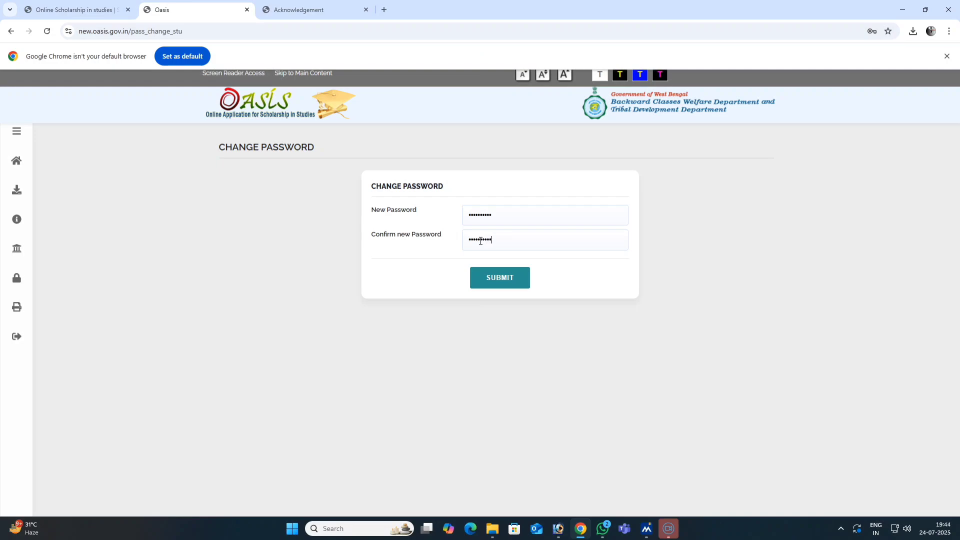
click(497, 278)
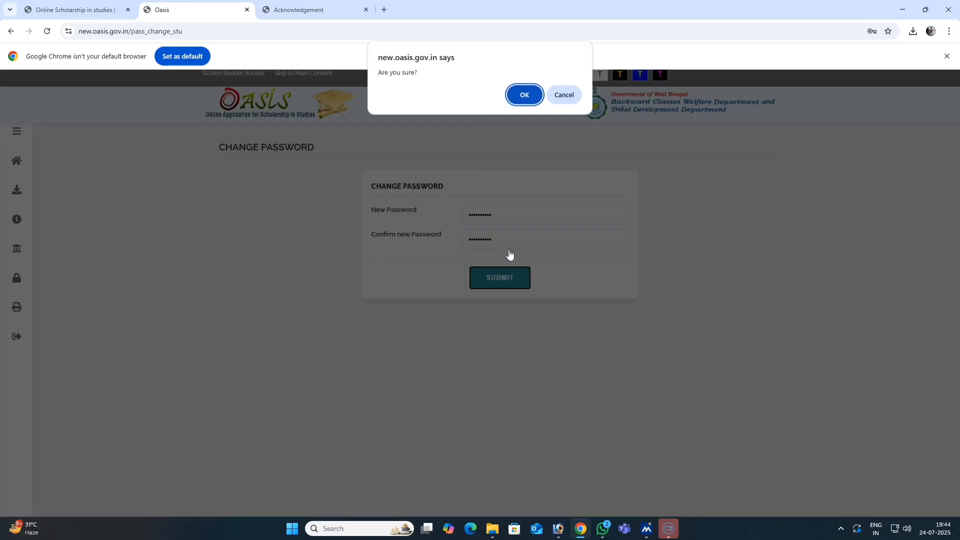
click(523, 93)
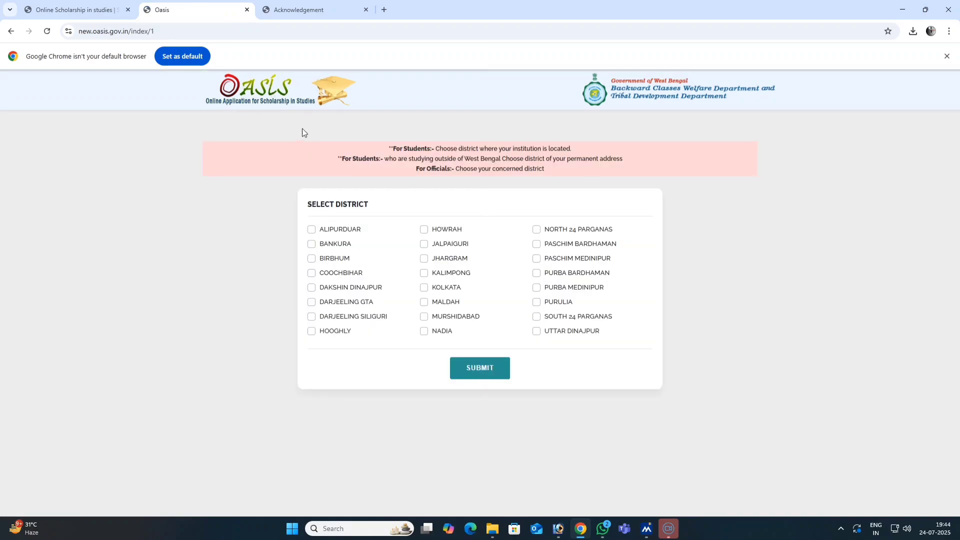
- Return to Registered Student's Login with BIRBHUM confirmed as the district
click(82, 15)
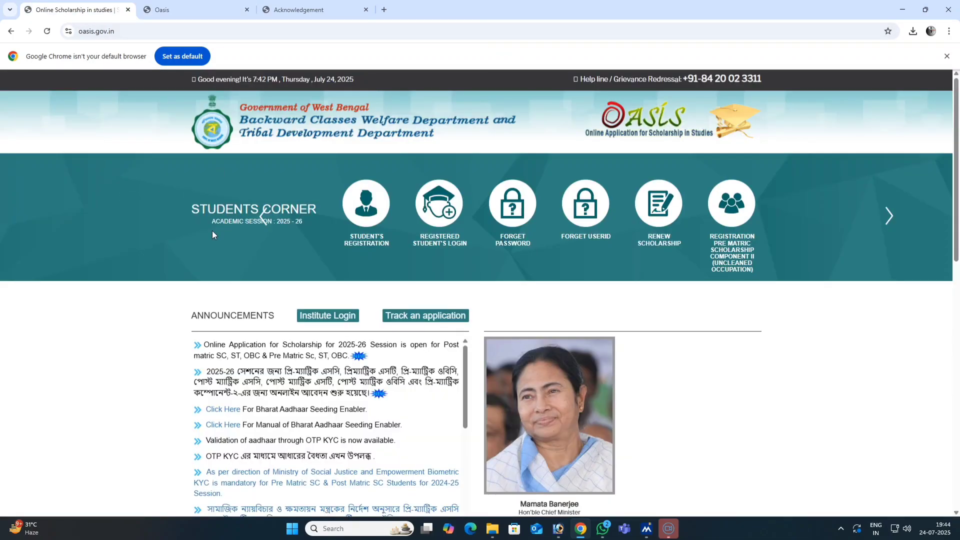
click(448, 220)
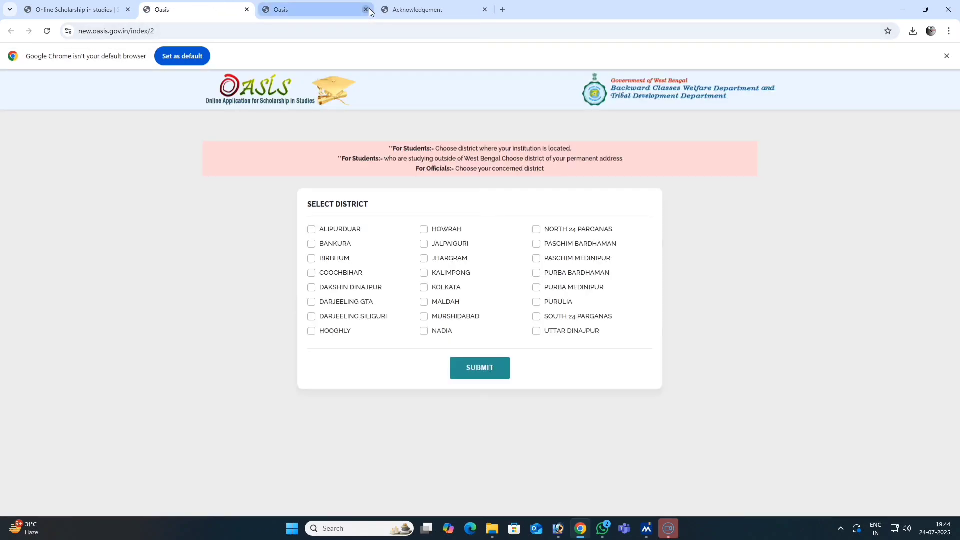
click(367, 9)
click(311, 258)
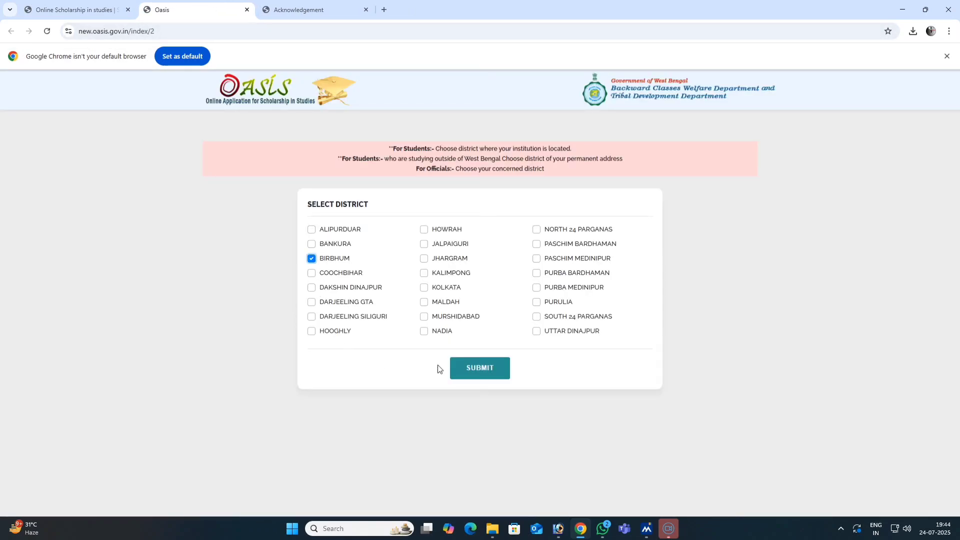
click(477, 368)
click(520, 105)
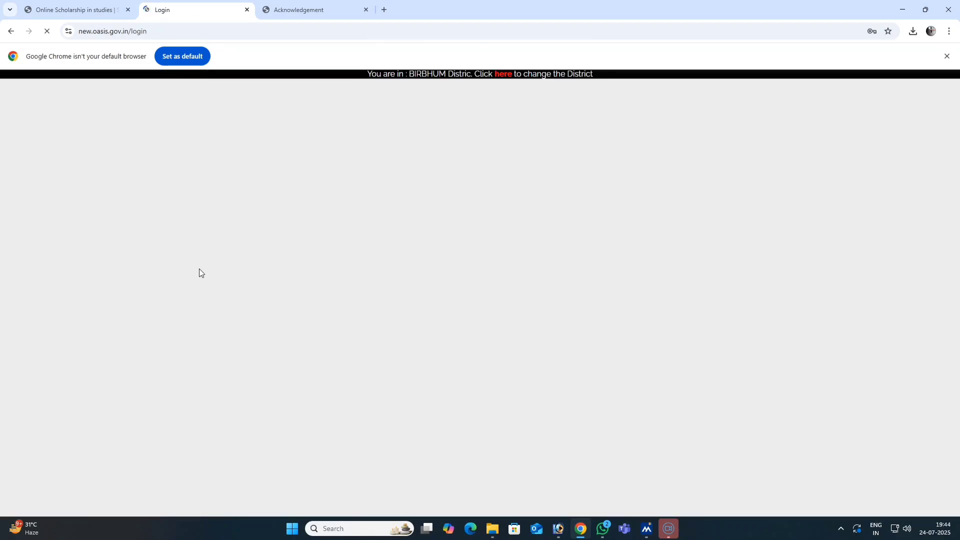
- Clear the old saved password, enter captcha 84942, and log in
click(27, 350)
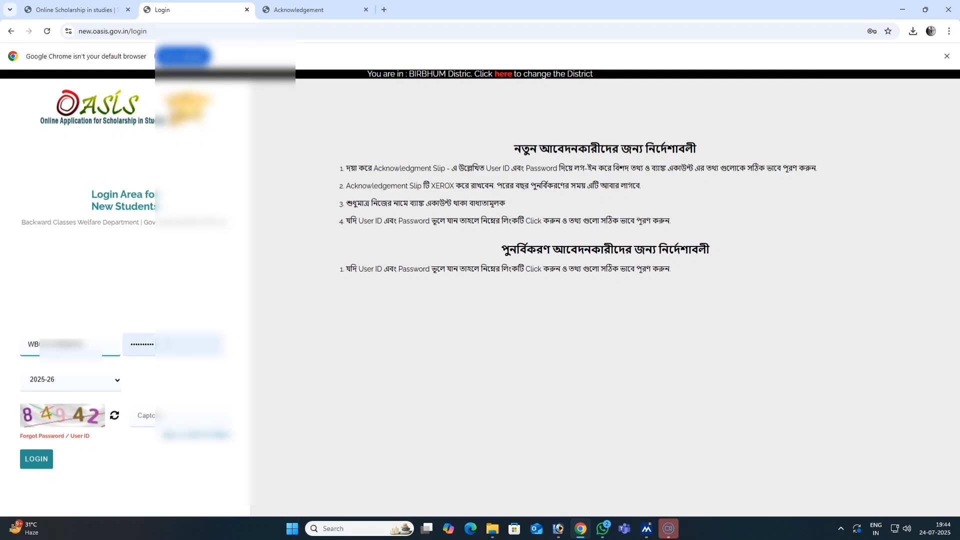
click(121, 354)
key(BackSpace)
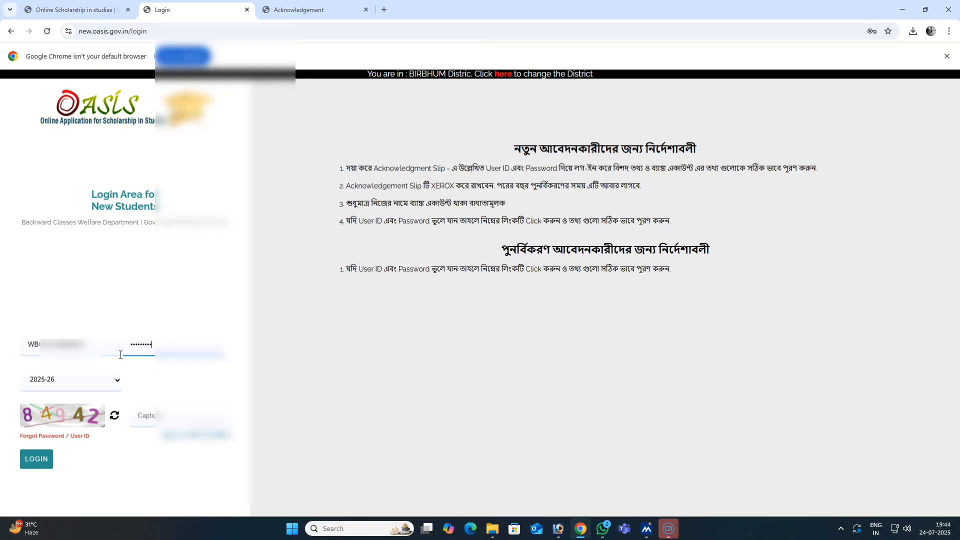
click(156, 415)
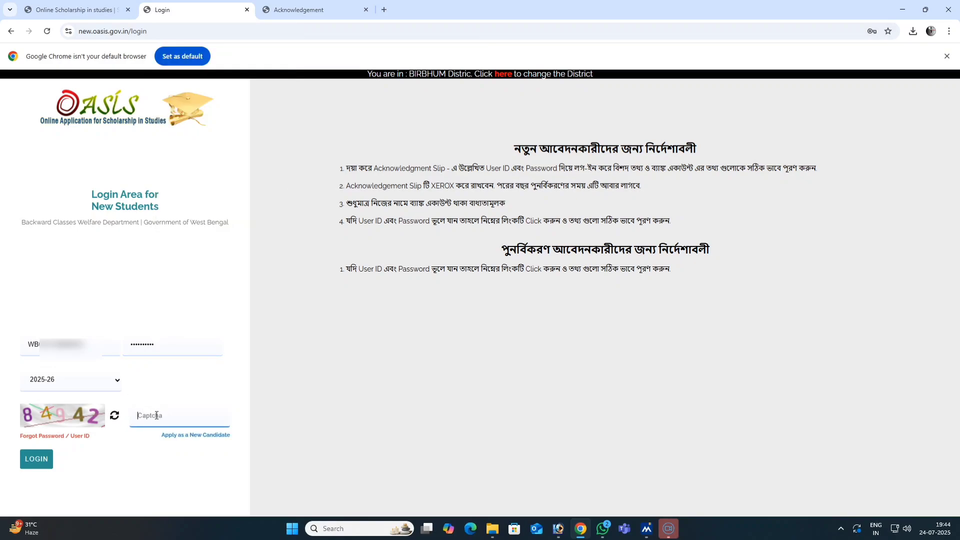
text(84942)
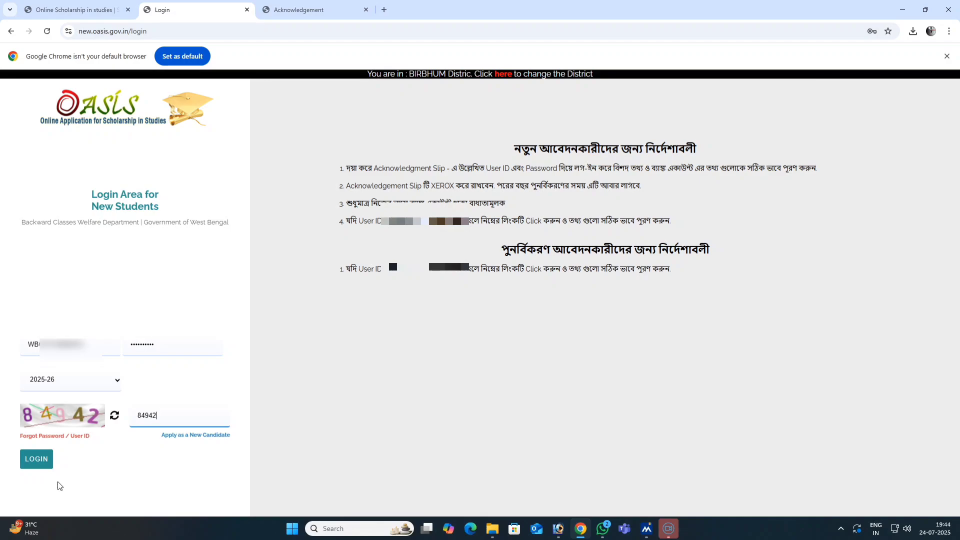
click(44, 462)
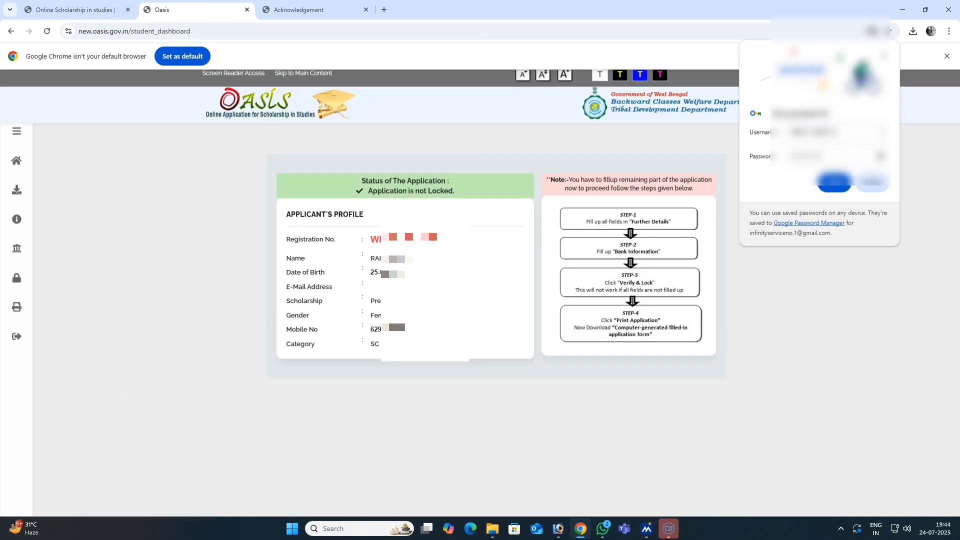
- Dismiss Chrome's save-password prompt and expand the dashboard's sidebar menu
click(881, 156)
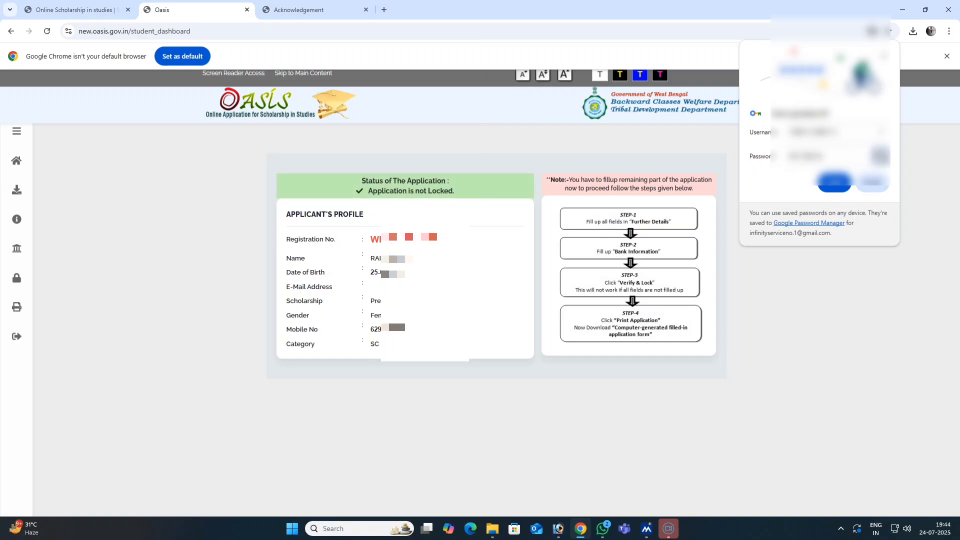
click(835, 181)
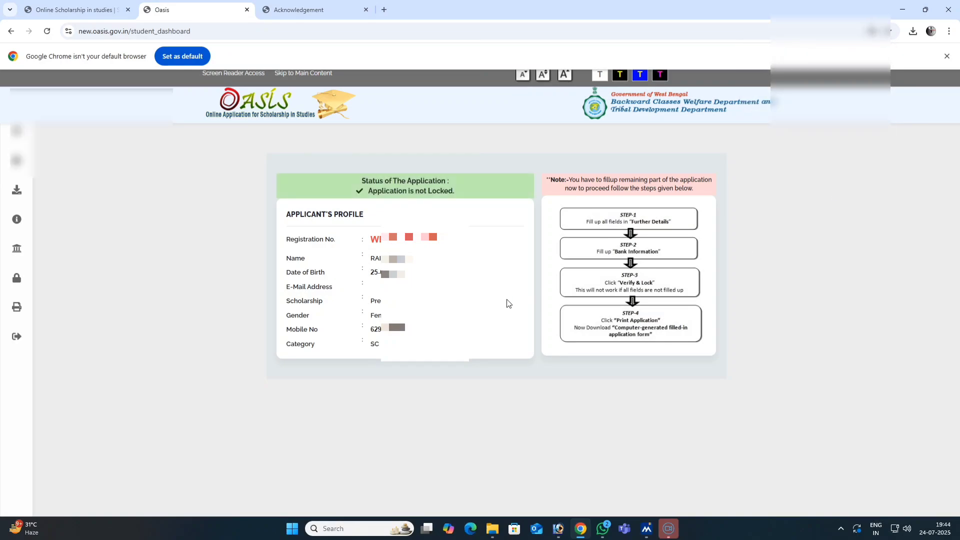
mouse_move(20, 280)
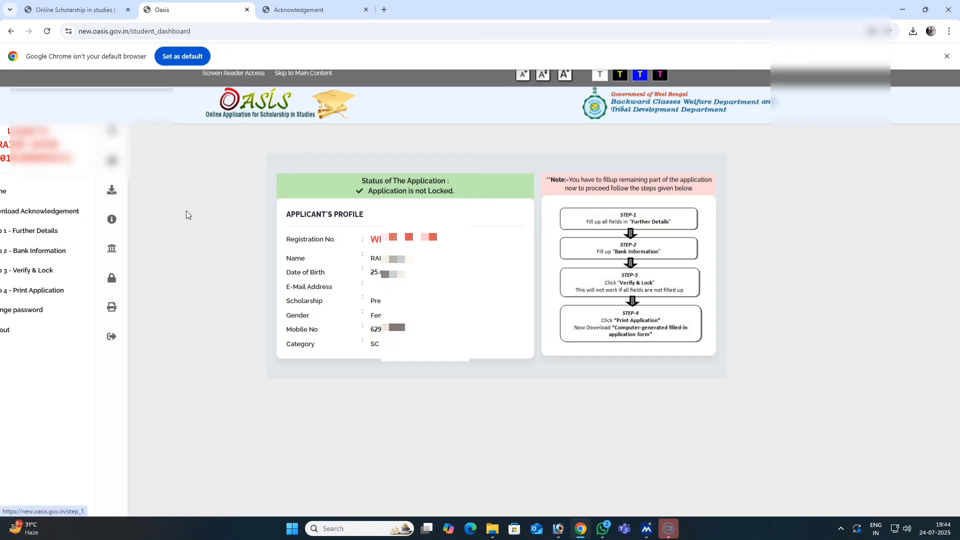
mouse_move(40, 180)
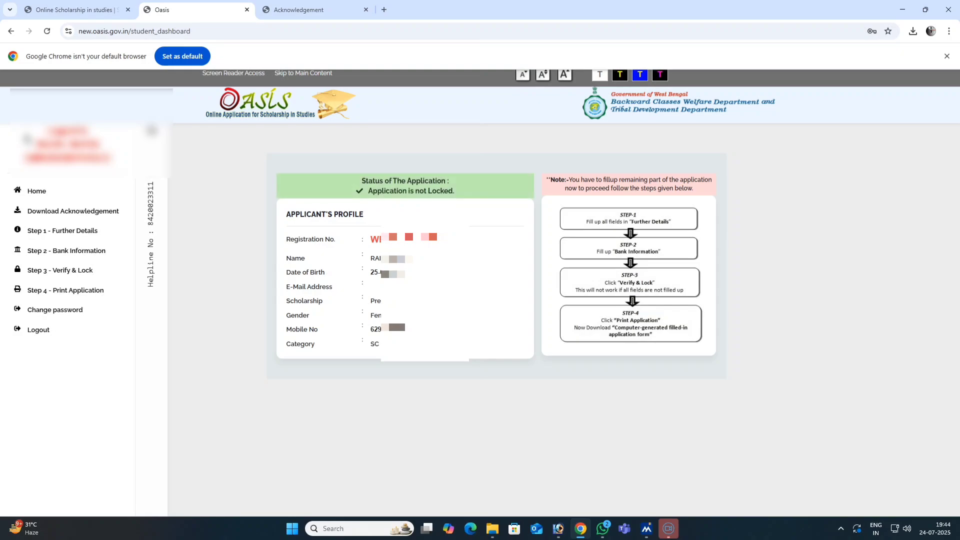
- Open the Step 1 Further Details form and enter the street and village address
click(73, 235)
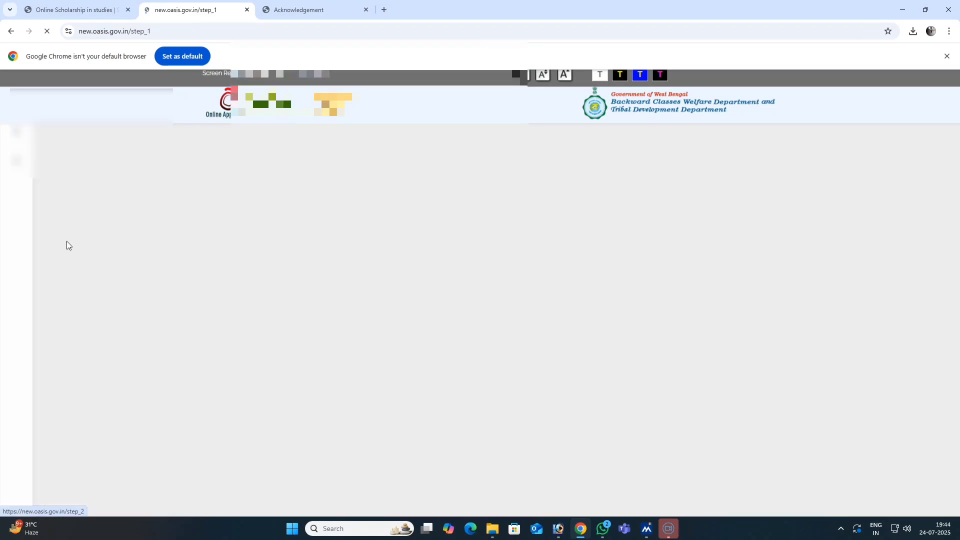
scroll(493, 321, down, 3)
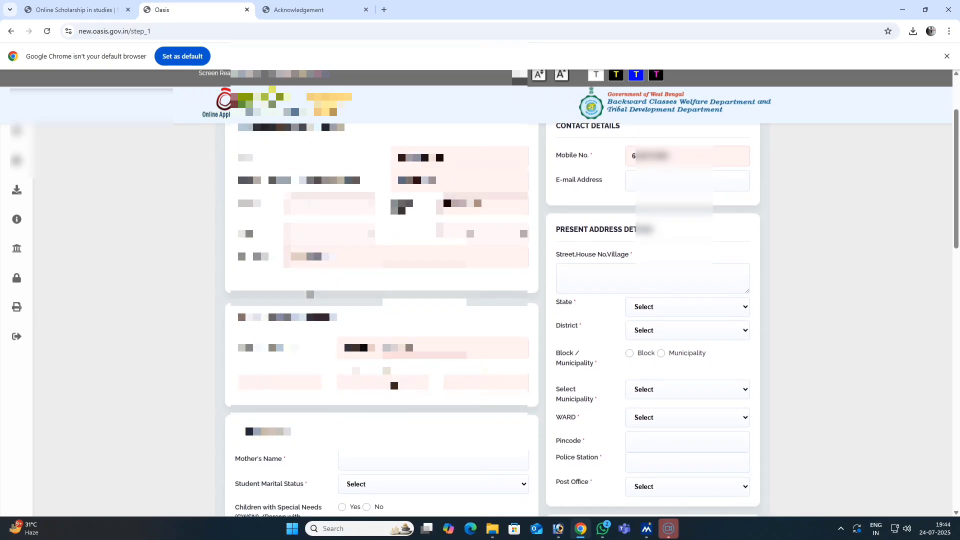
scroll(493, 320, down, 3)
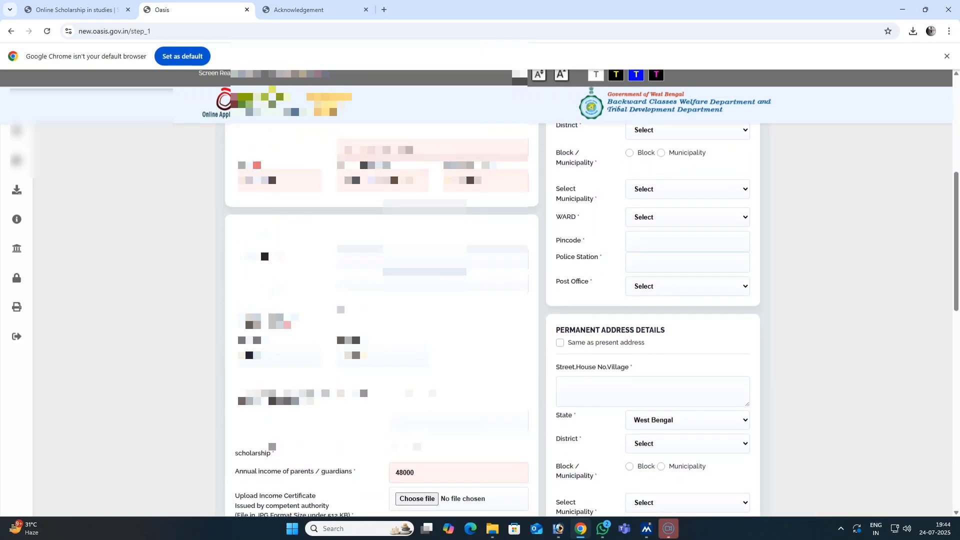
scroll(493, 321, up, 2)
scroll(493, 320, up, 3)
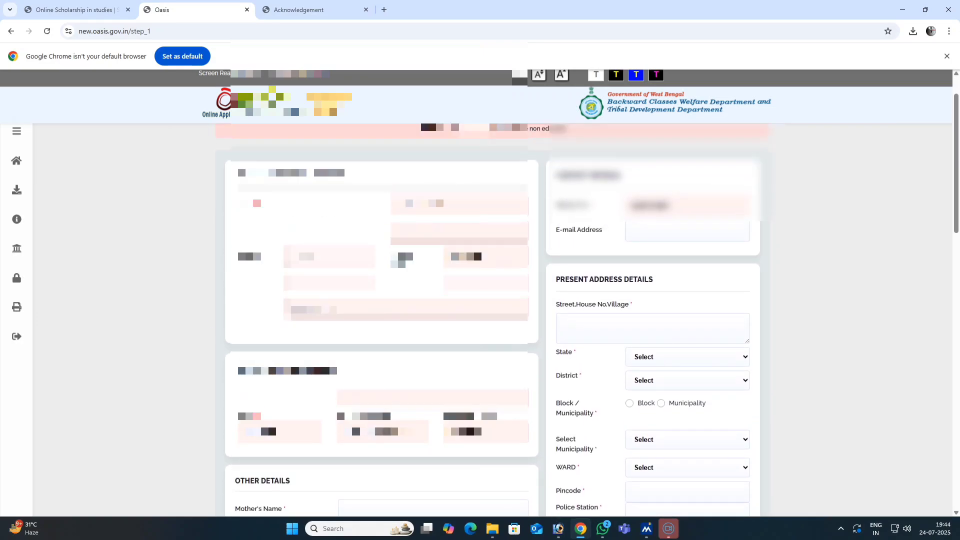
click(578, 323)
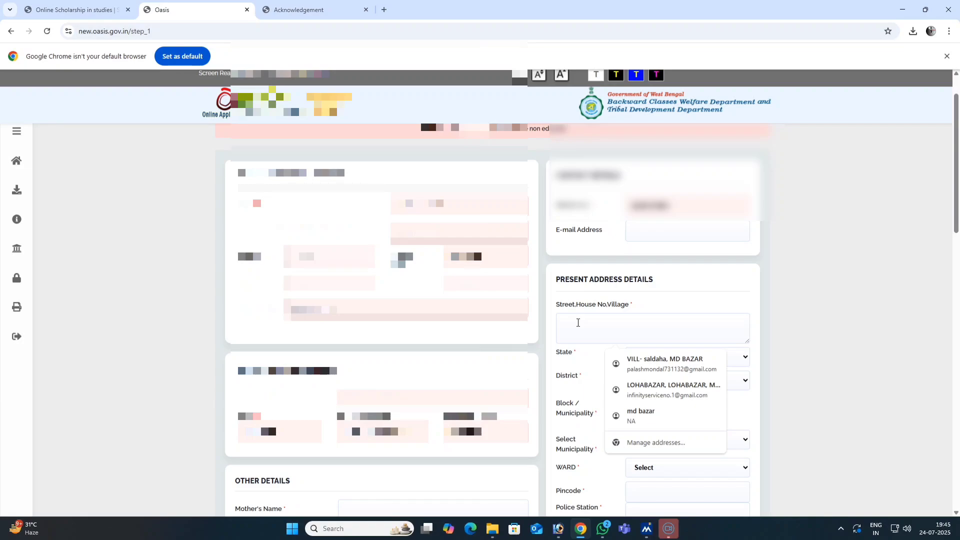
text(Vi)
text(BAZAR)
click(546, 358)
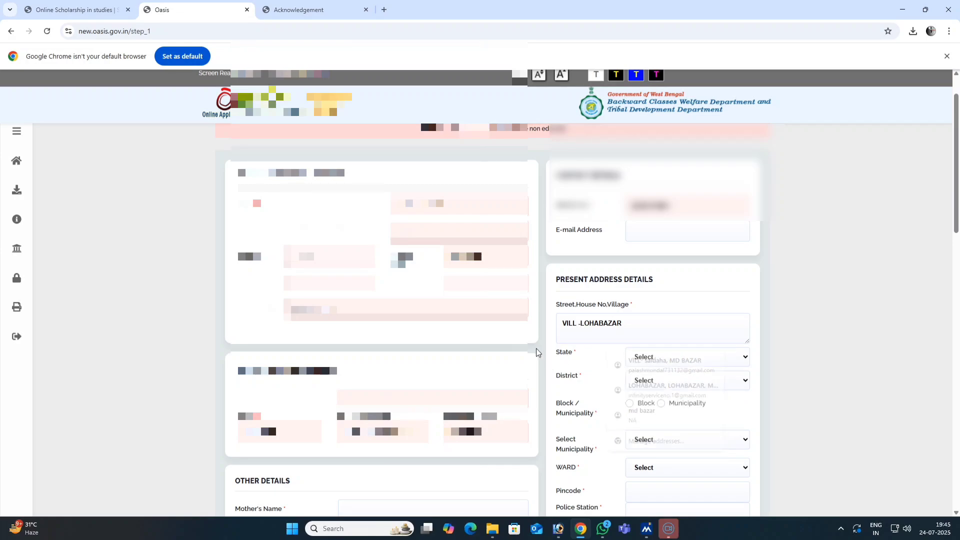
- Set the present address state to WEST BENGAL and district to BIRBHUM
click(644, 357)
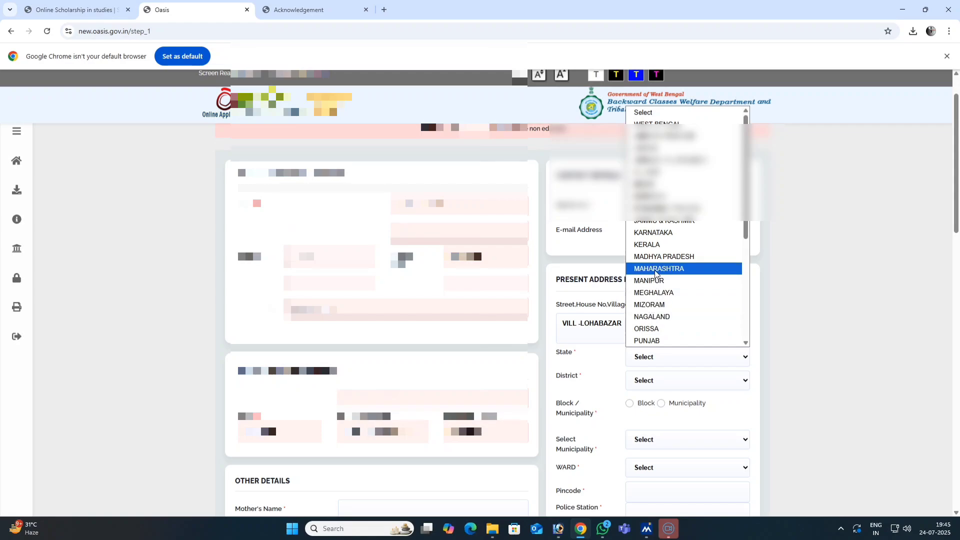
scroll(657, 276, down, 3)
scroll(657, 299, down, 3)
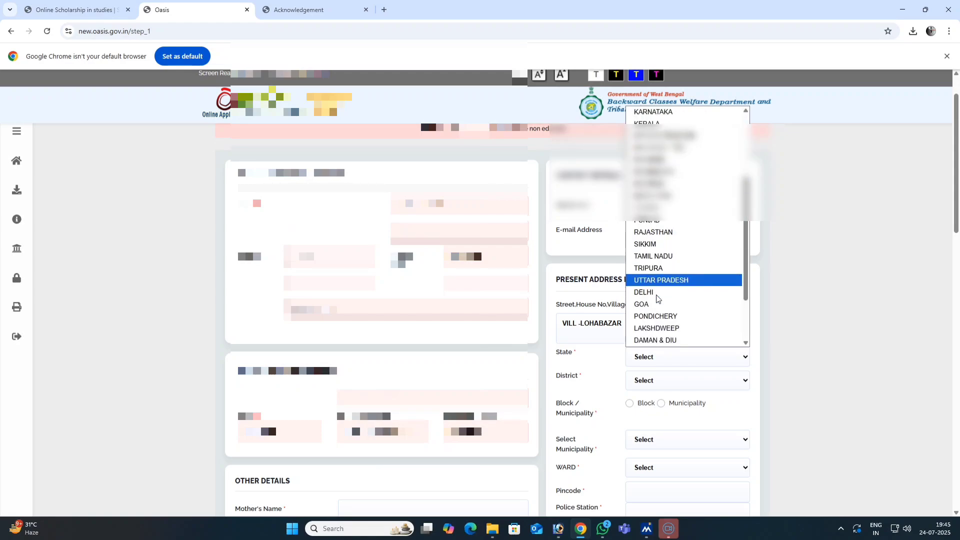
scroll(657, 299, up, 3)
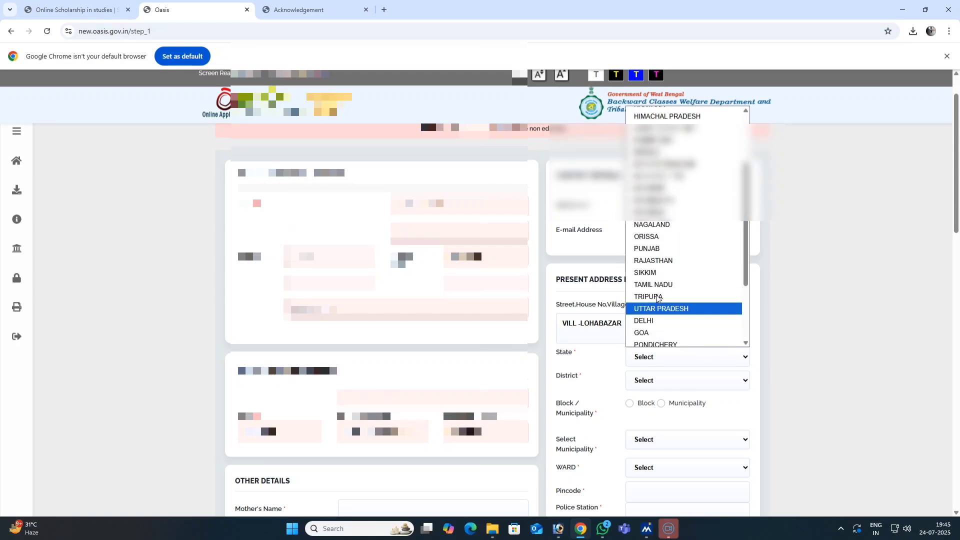
scroll(657, 299, up, 10)
click(662, 126)
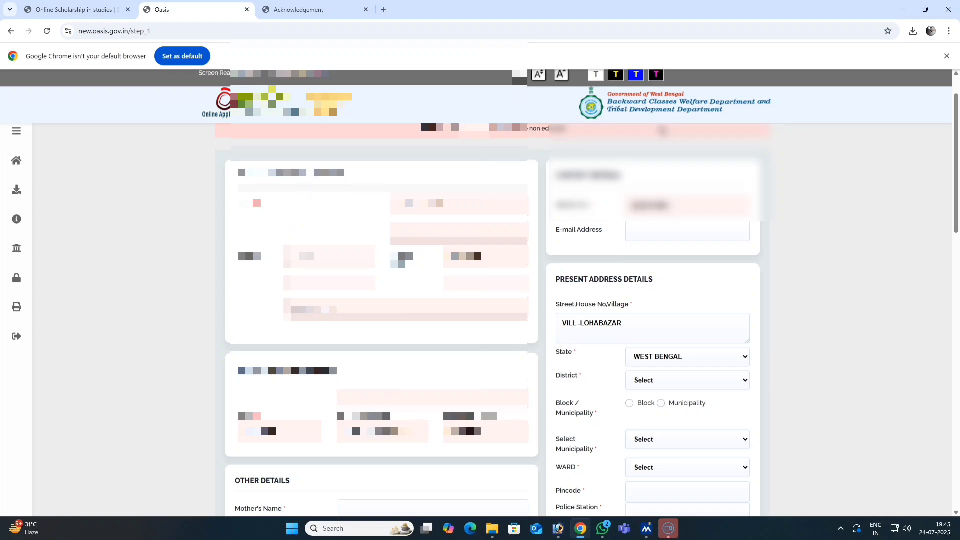
click(658, 385)
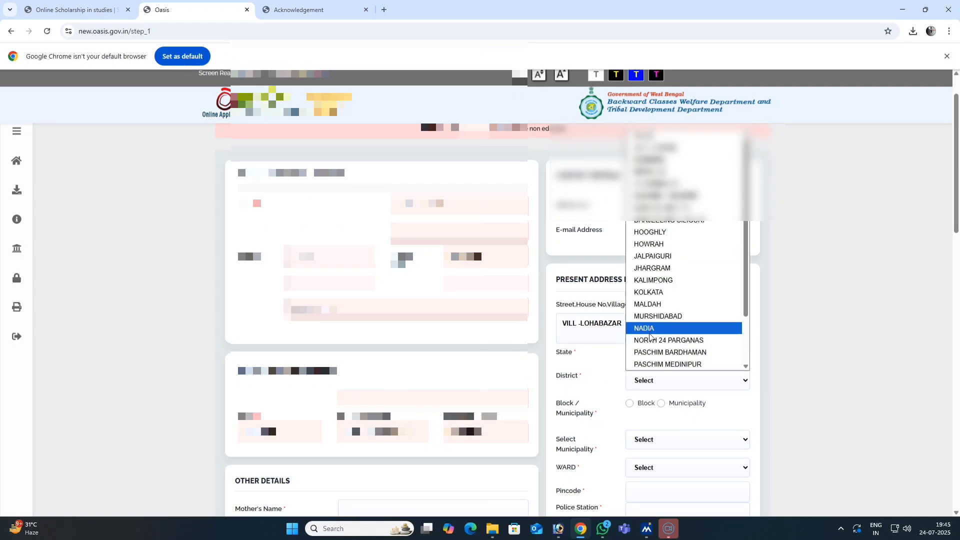
click(656, 177)
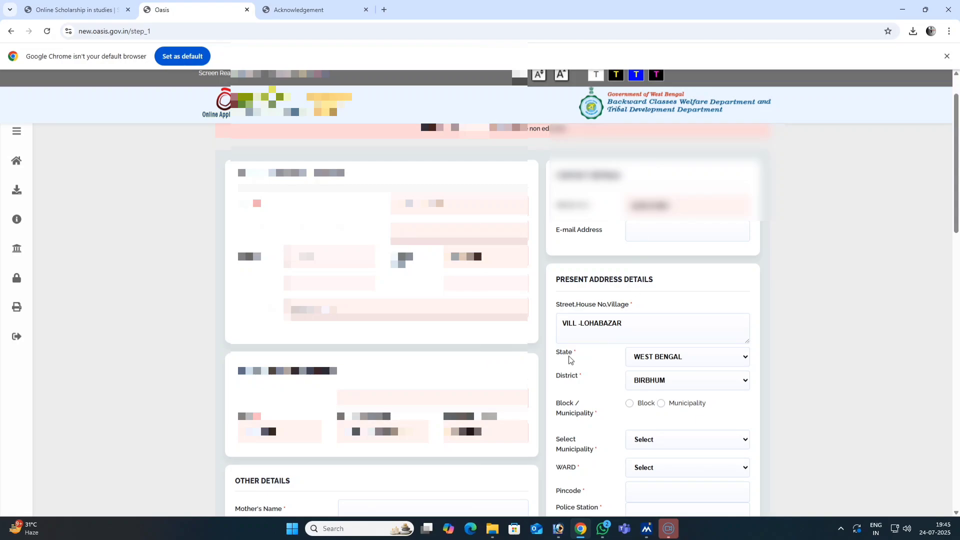
- Mark the address as in a block, choosing Mohammad Bazar block and MAHAMMADBAZAR GP
scroll(570, 359, down, 1)
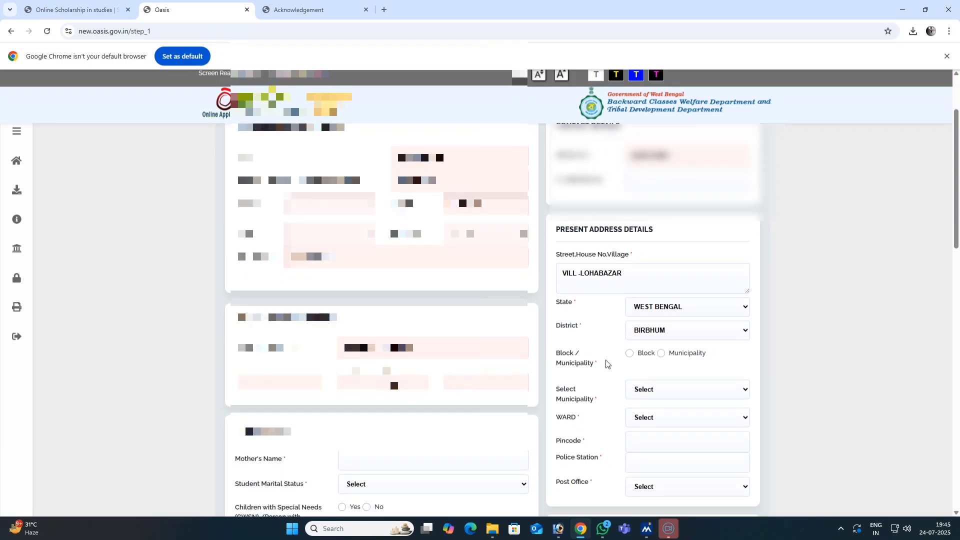
click(630, 354)
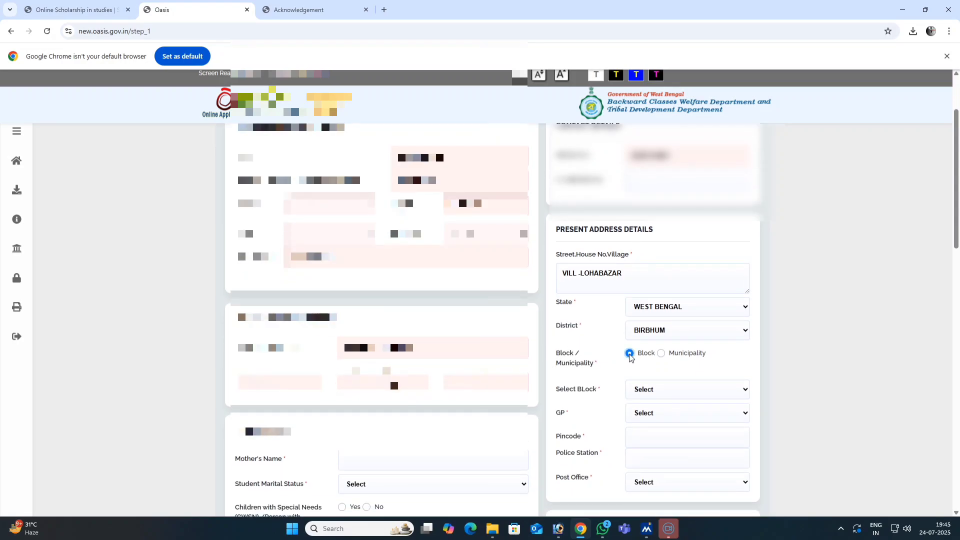
click(655, 390)
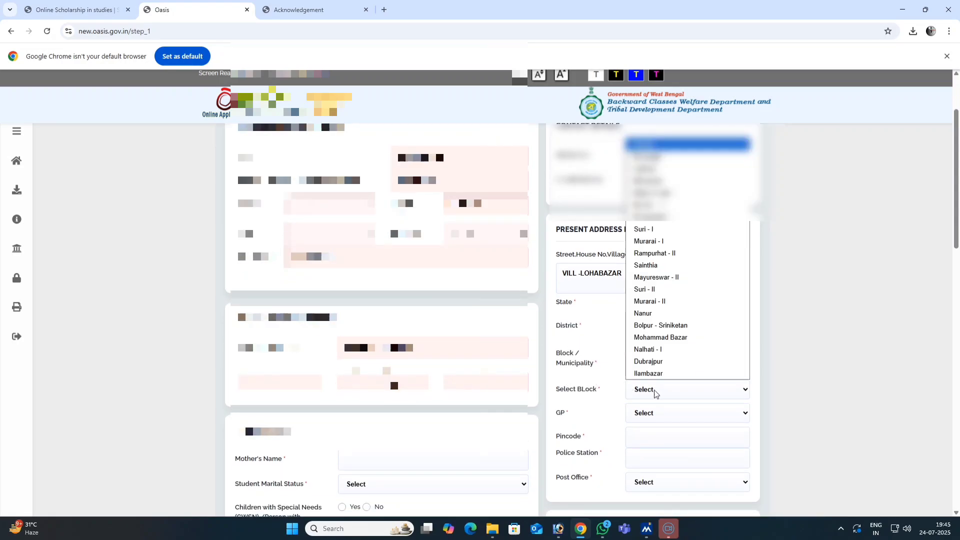
click(659, 339)
scroll(613, 394, down, 1)
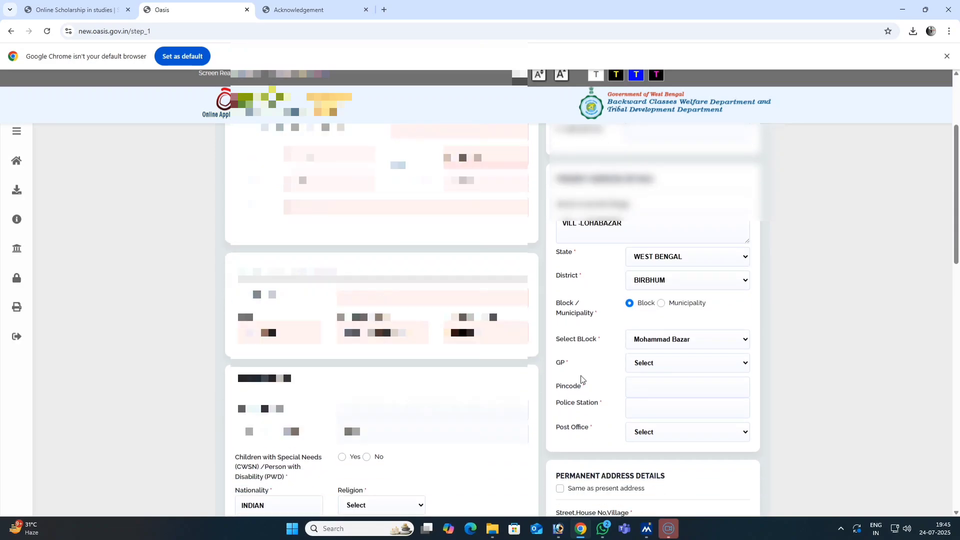
click(658, 367)
click(655, 323)
- Enter the pincode and police station, and set the post office to MdBazar SO
click(668, 391)
text(7)
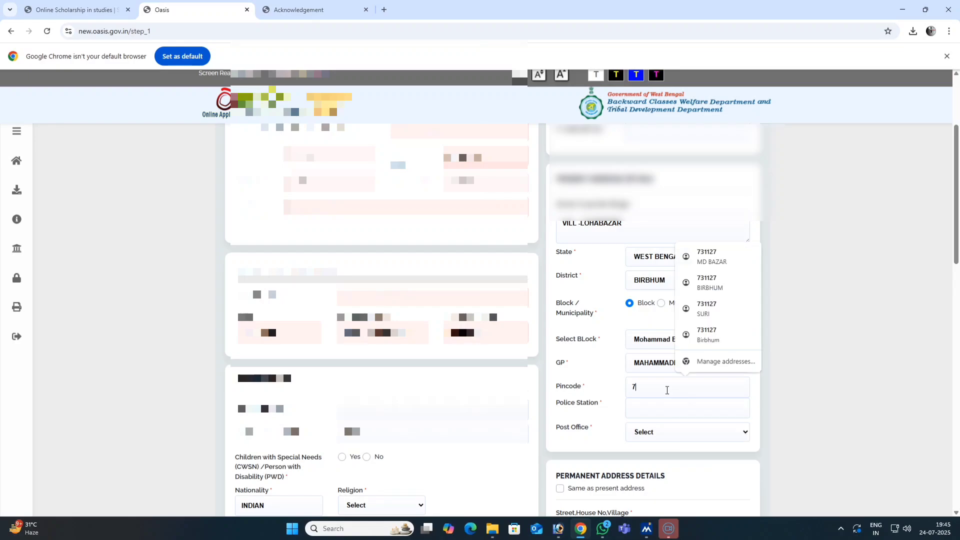
text(31127M)
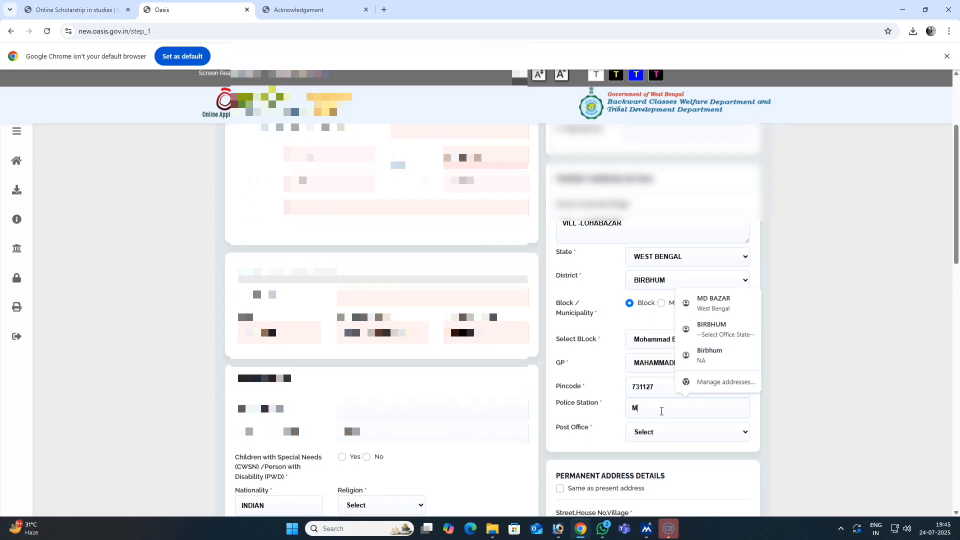
text(D BAZAR)
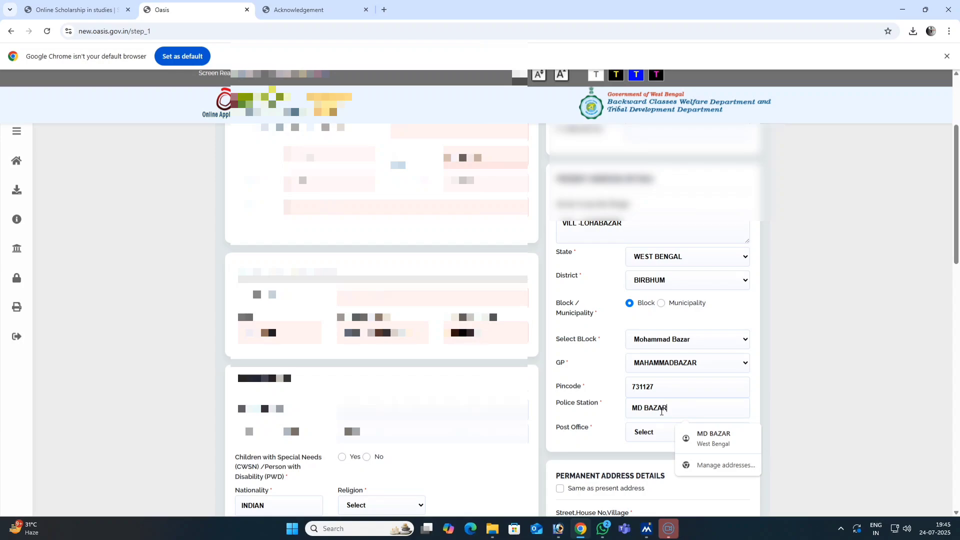
click(657, 437)
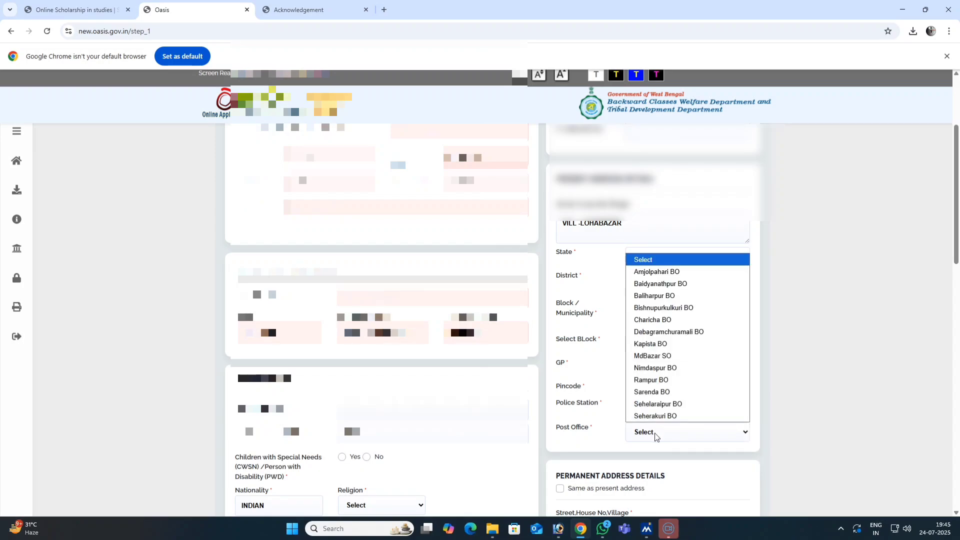
click(654, 356)
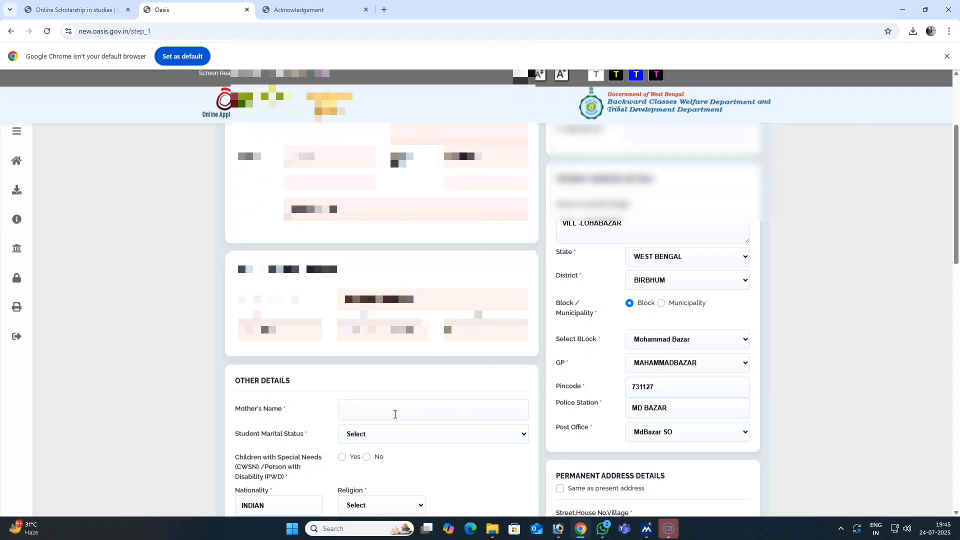
- Enter the mother's name, set marital status to Un-Married, and answer No for CWSN/PWD
click(395, 415)
click(387, 443)
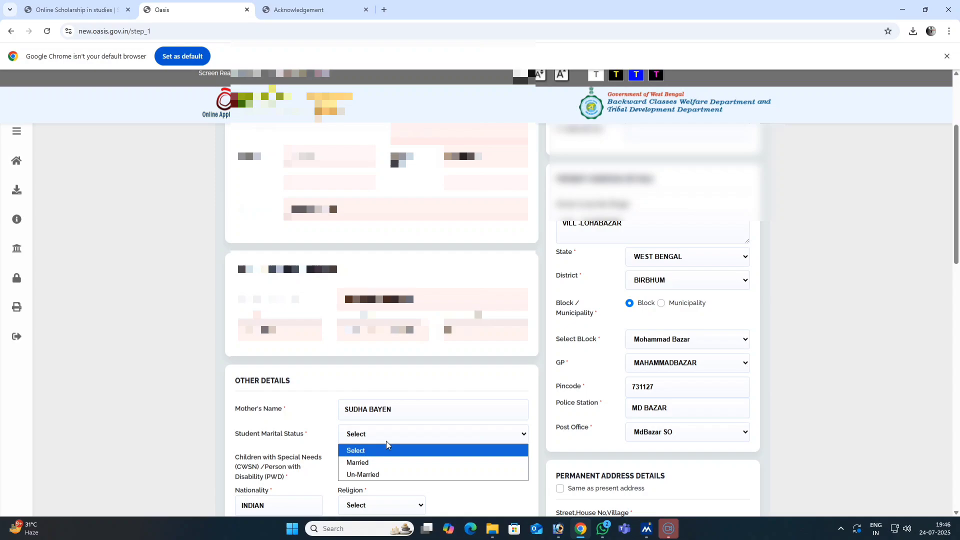
click(379, 475)
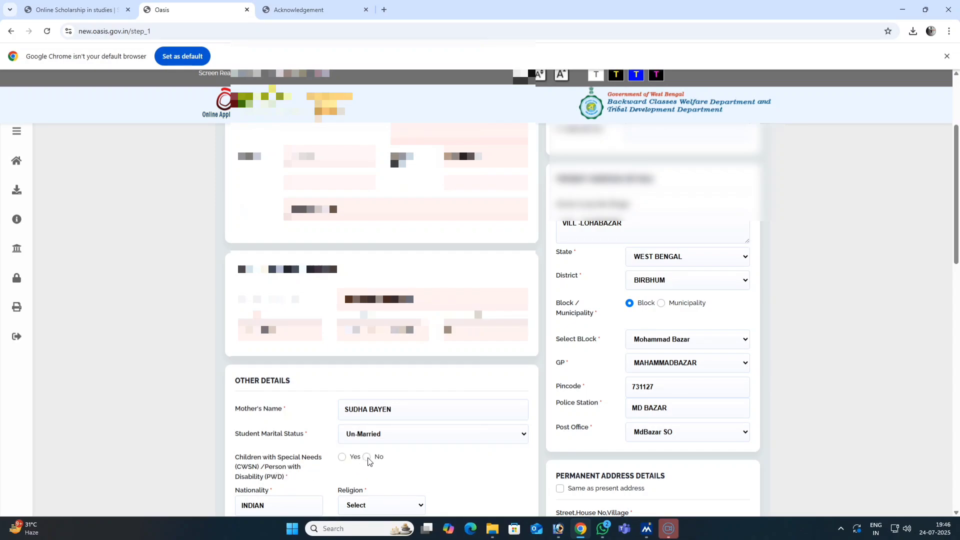
click(371, 457)
- Set religion to Hindu and answer No to national/merit scholarship
scroll(389, 461, down, 3)
click(380, 359)
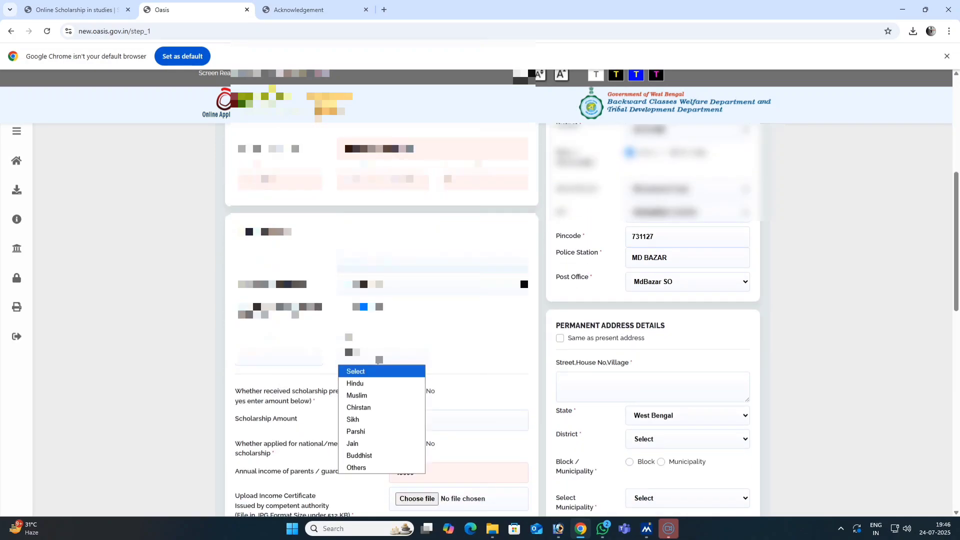
click(369, 384)
scroll(429, 370, down, 1)
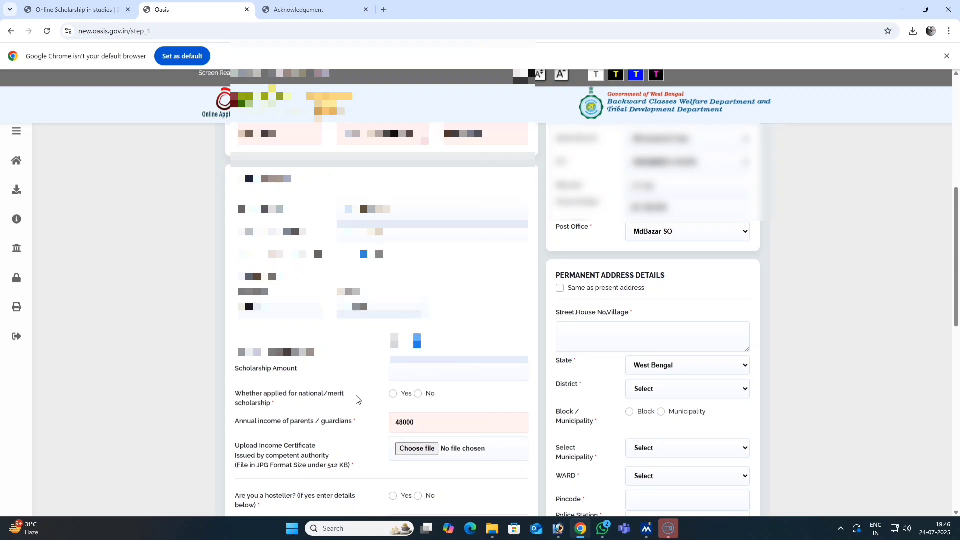
click(418, 394)
scroll(378, 381, down, 1)
scroll(378, 381, down, 2)
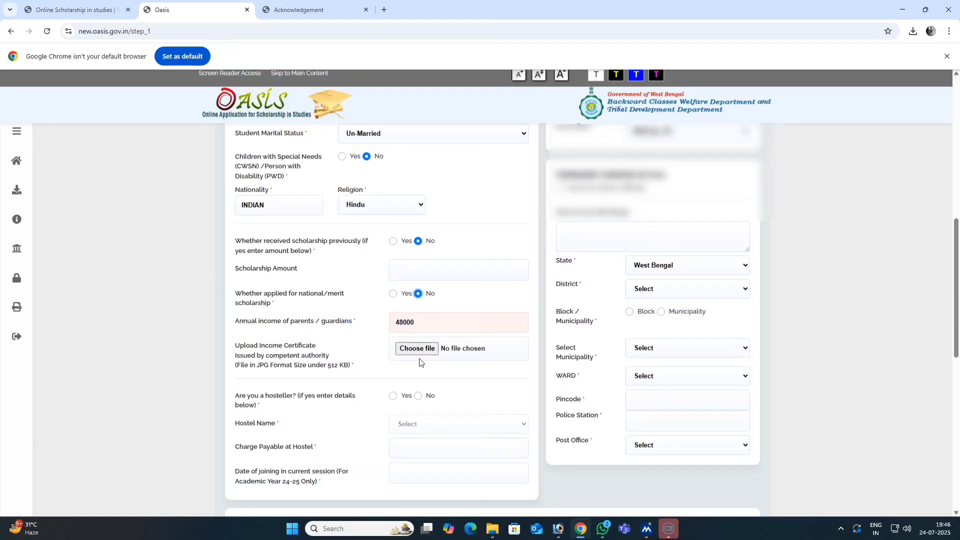
click(416, 348)
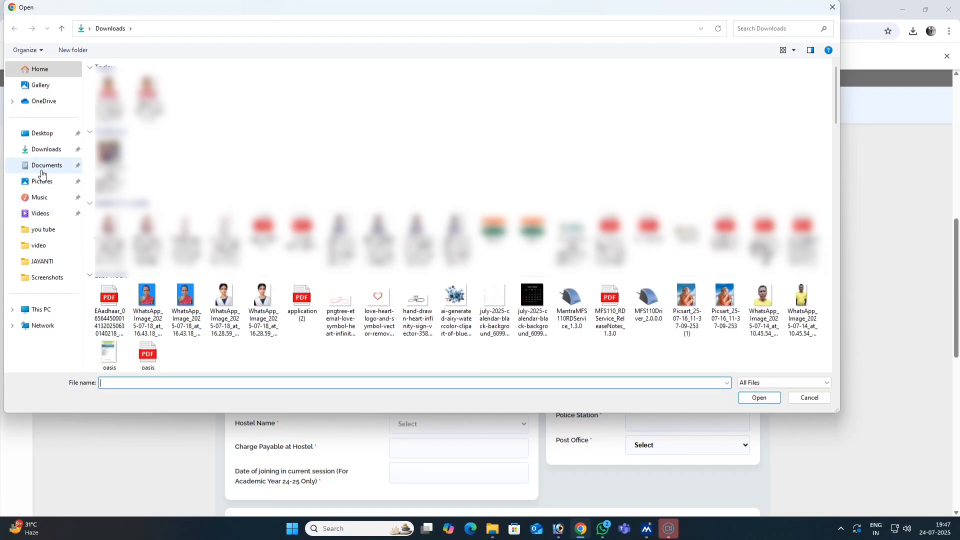
- Attach img20250724_19242446 from the Desktop as the income certificate
click(50, 133)
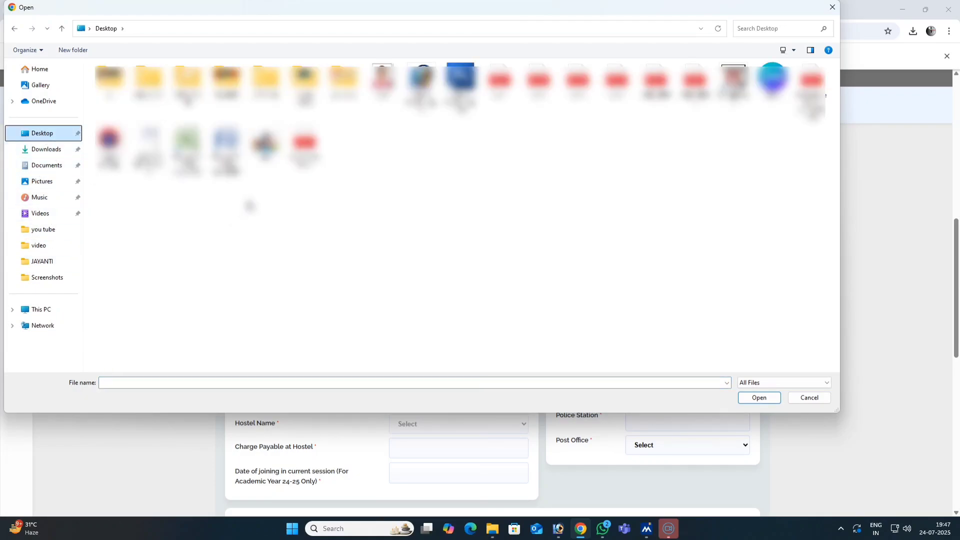
click(146, 141)
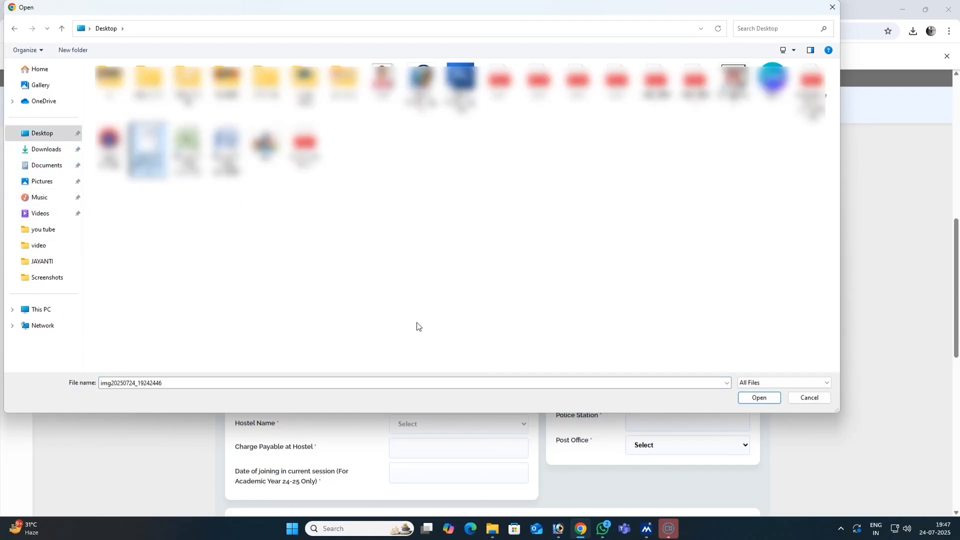
click(758, 398)
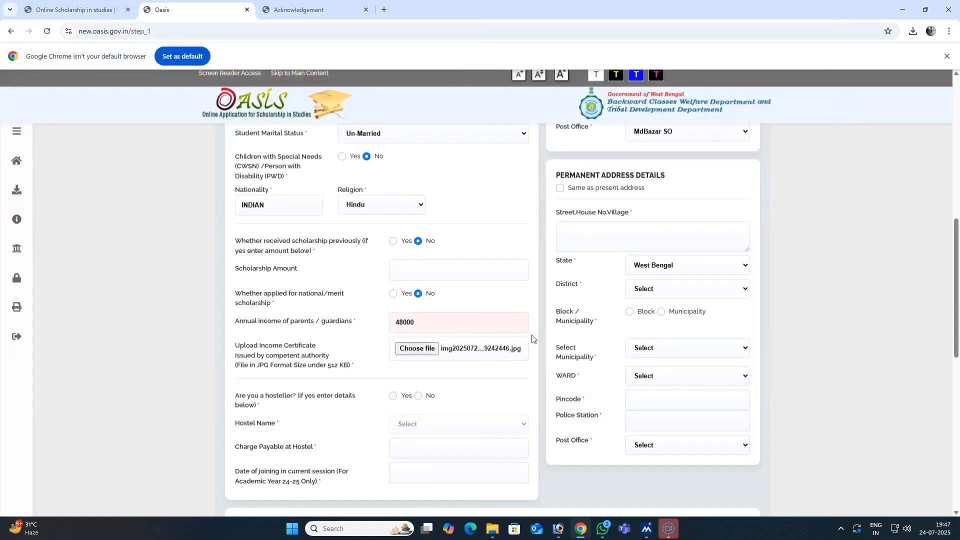
- Answer No for hosteller and enter FATHER as the supporter's relation
scroll(346, 360, down, 1)
scroll(346, 360, down, 1)
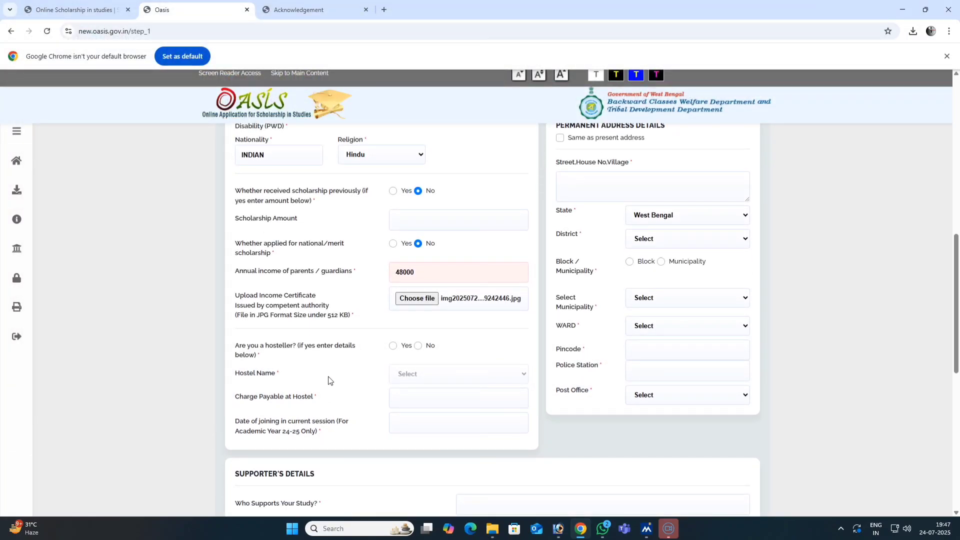
click(419, 346)
scroll(343, 384, down, 3)
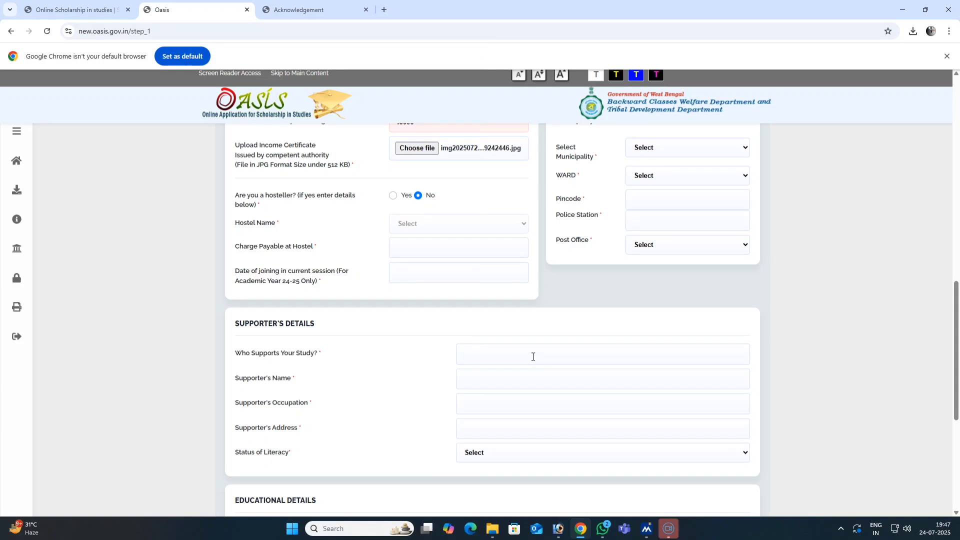
text(FATHER)
- Enter the supporter's name, occupation DAILY LABOUR, and the supporter's village address
click(491, 384)
text(SIM????)
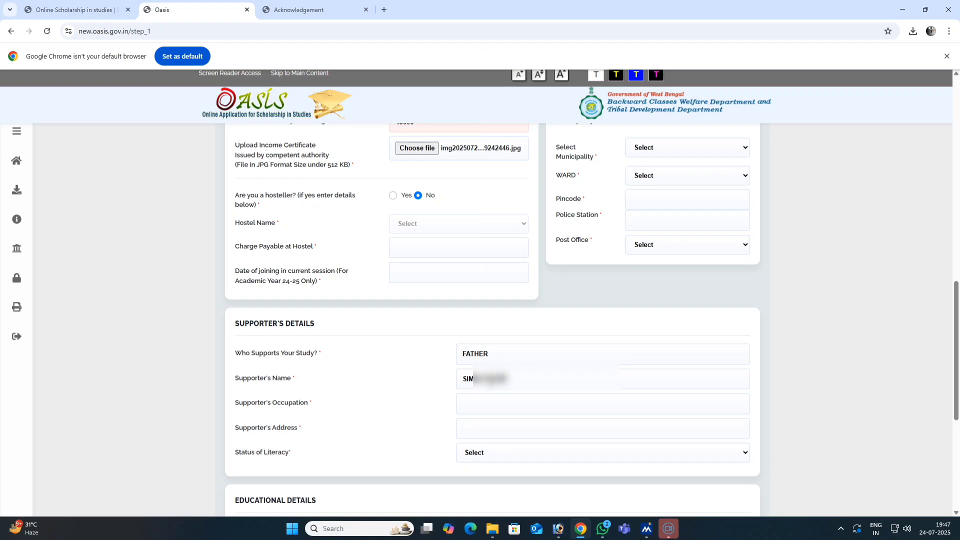
click(502, 398)
text(DAILY LABOUR)
click(490, 425)
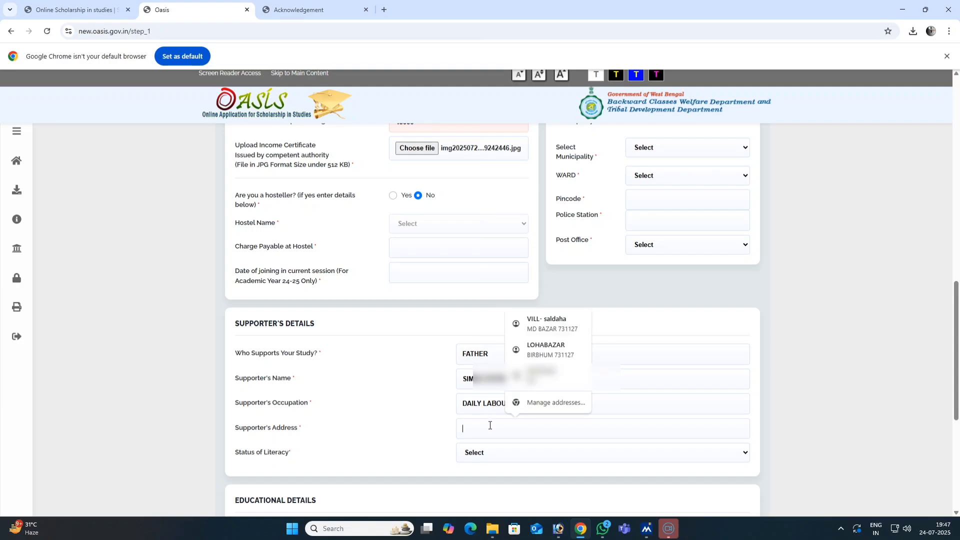
text(VILL)
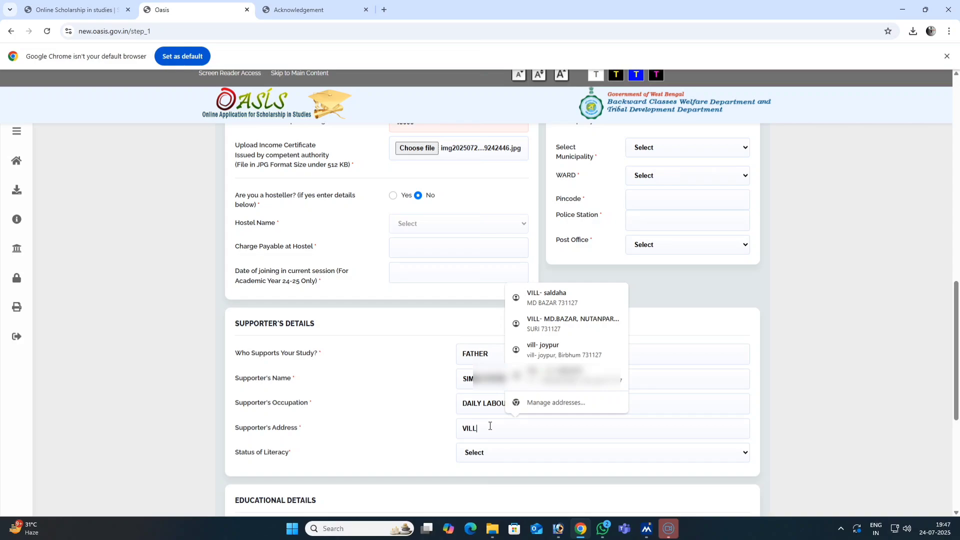
text( - LO)
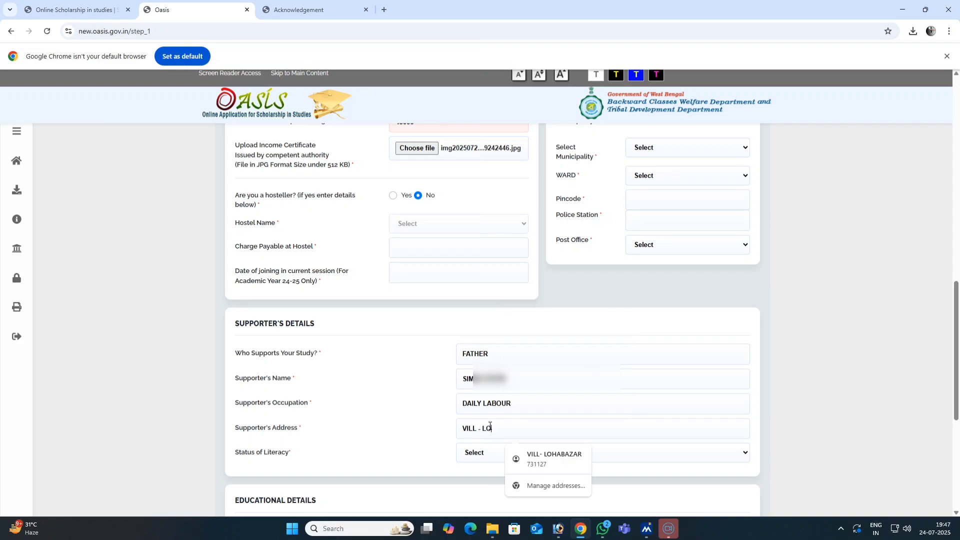
text(HABAZAR)
- Set Status of Literacy to One Parent is Literate
click(474, 455)
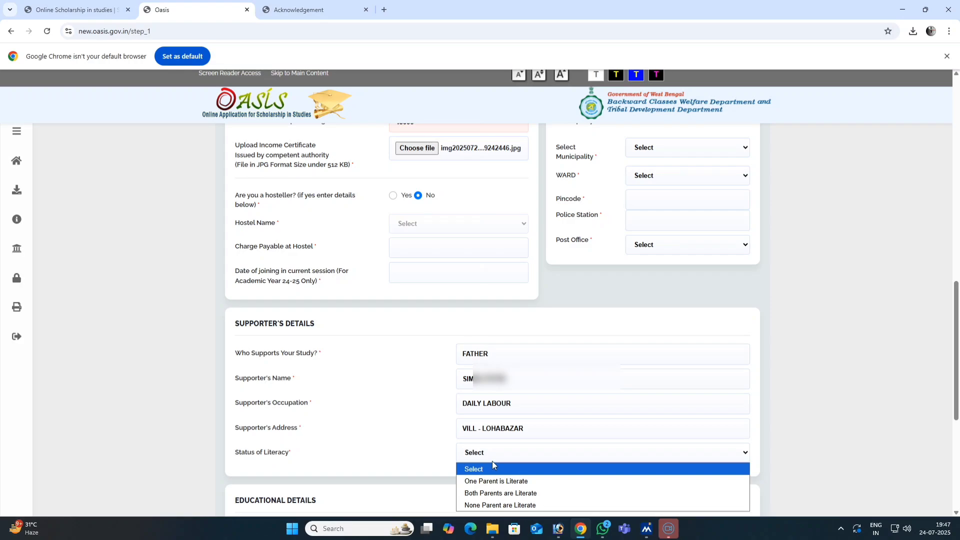
click(489, 480)
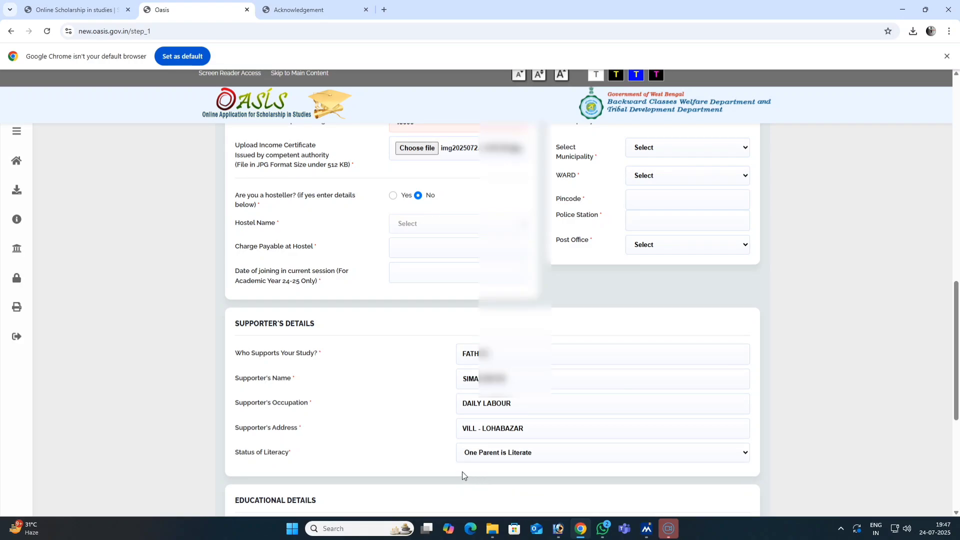
scroll(521, 461, down, 3)
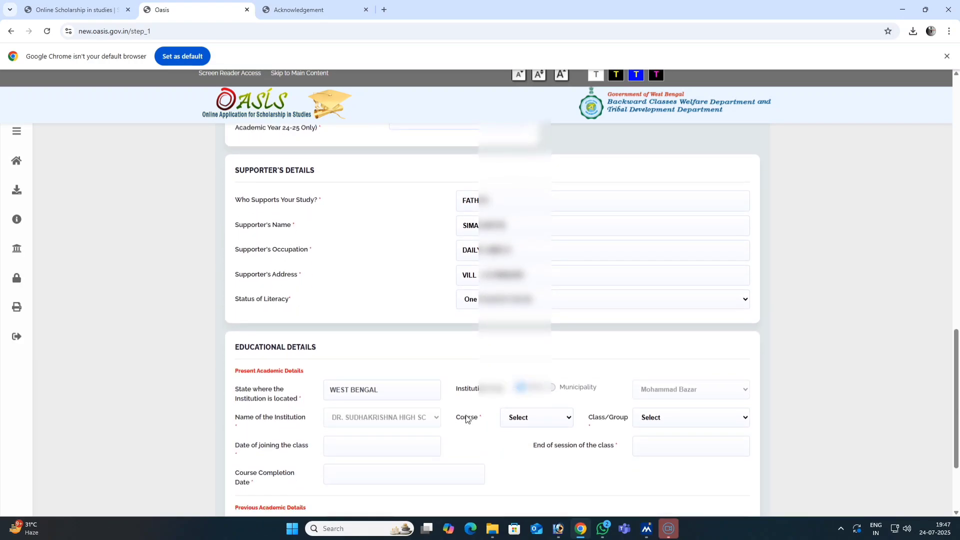
scroll(467, 419, down, 1)
scroll(273, 343, down, 1)
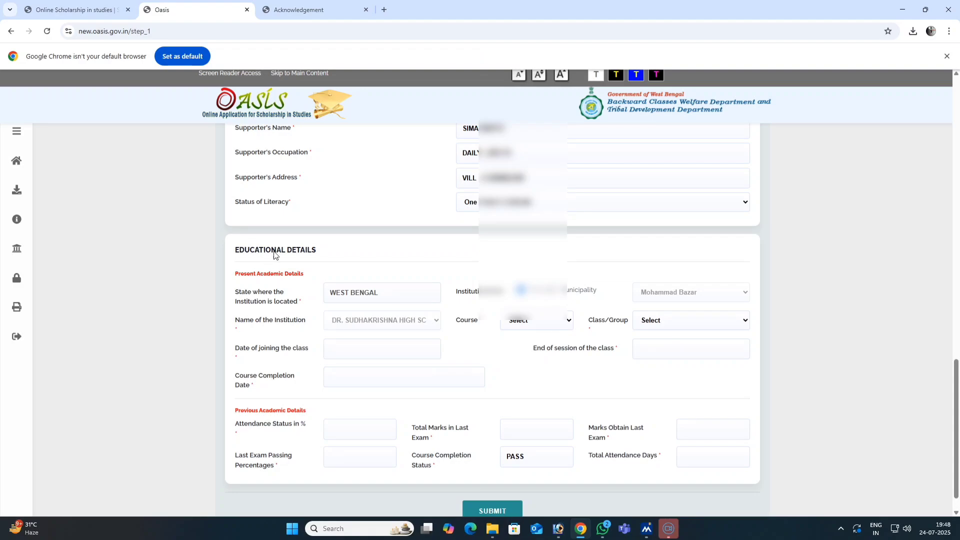
scroll(331, 295, down, 1)
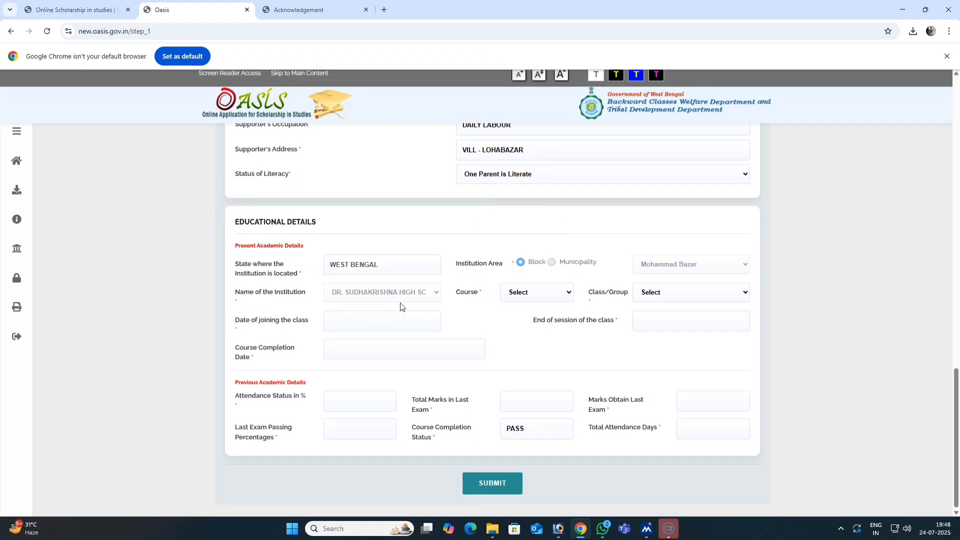
- Set the course to class IX and the joining date to 2025-01-02
click(537, 294)
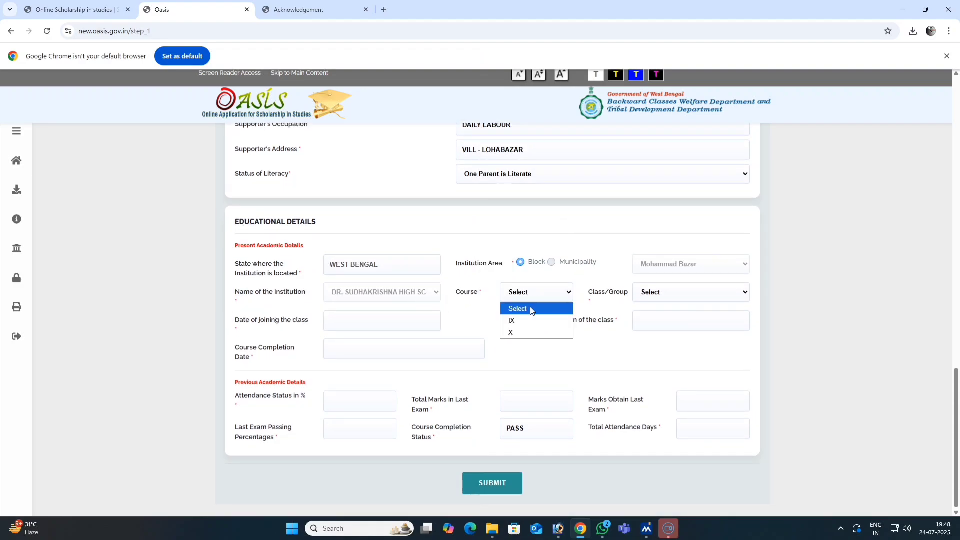
click(519, 320)
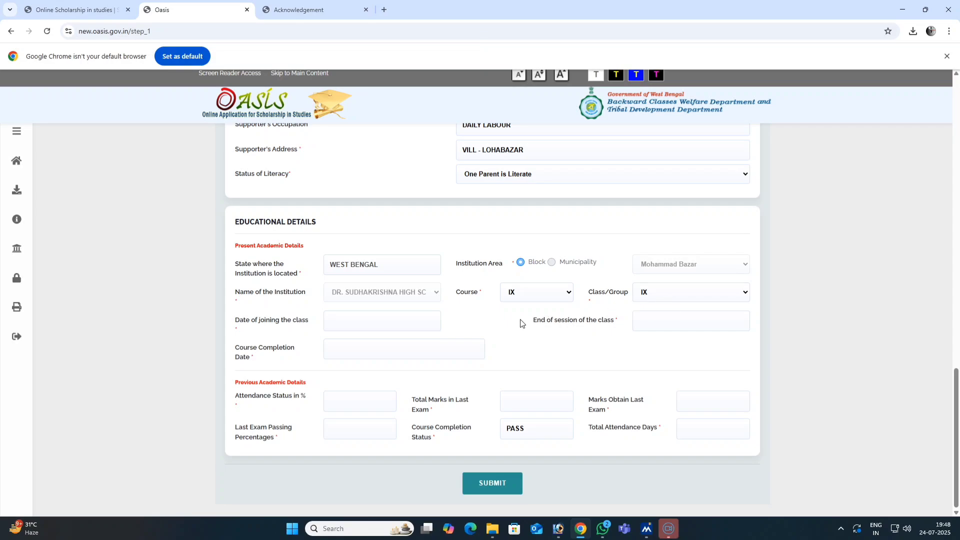
click(371, 324)
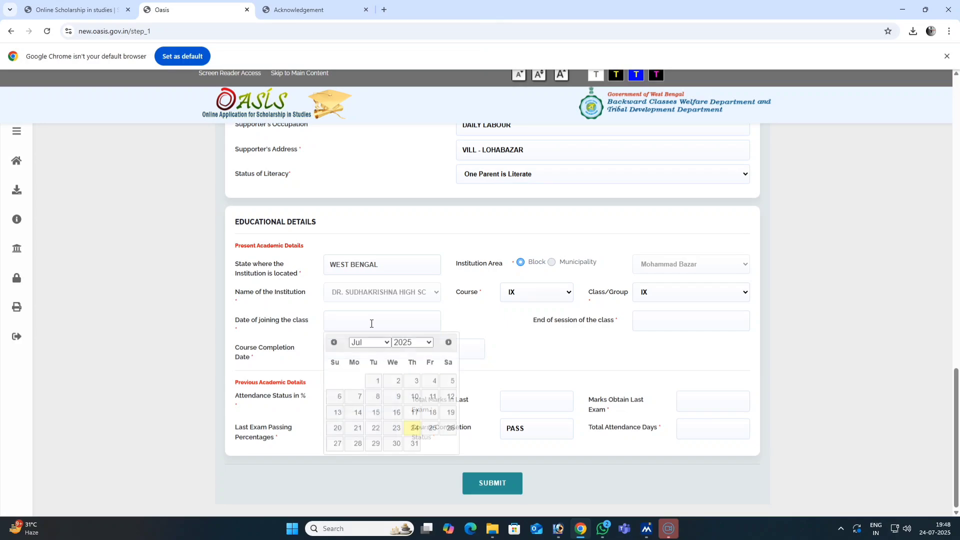
click(373, 344)
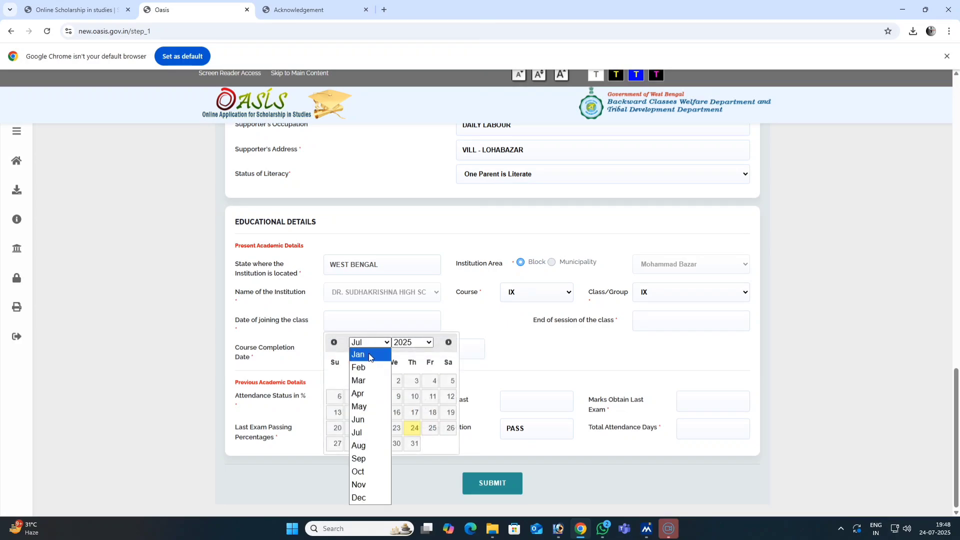
click(369, 353)
click(417, 382)
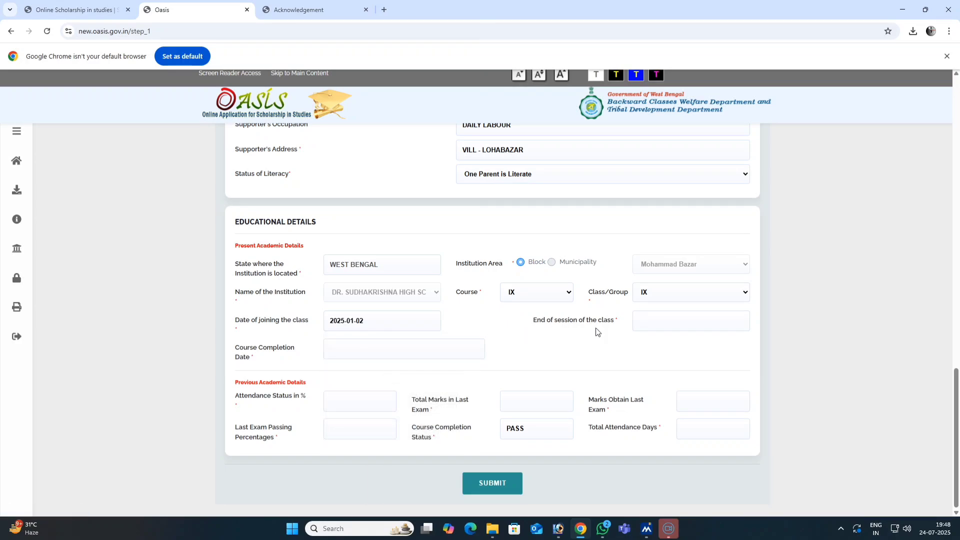
- Set end of session to 2025-12-27 and course completion date to 2025-12-30
click(668, 321)
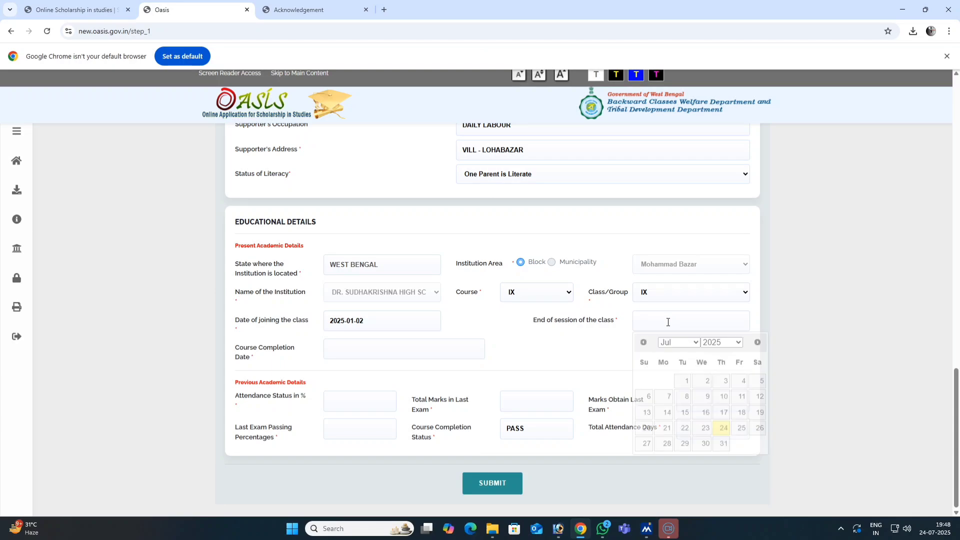
click(677, 342)
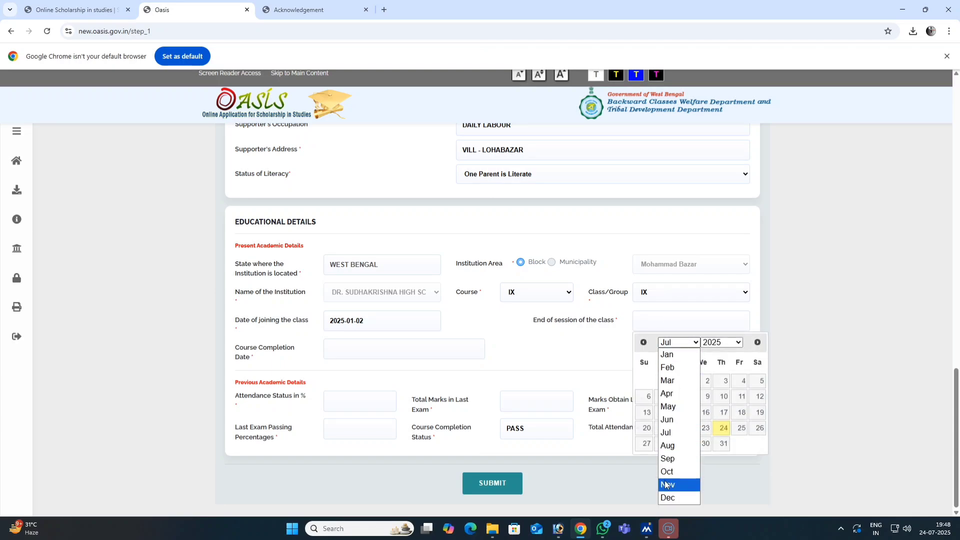
click(667, 498)
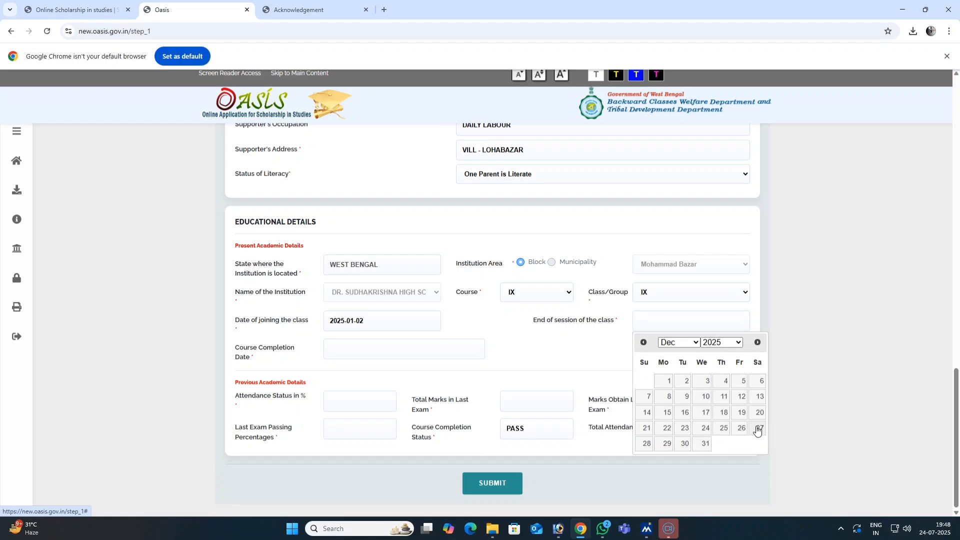
click(758, 428)
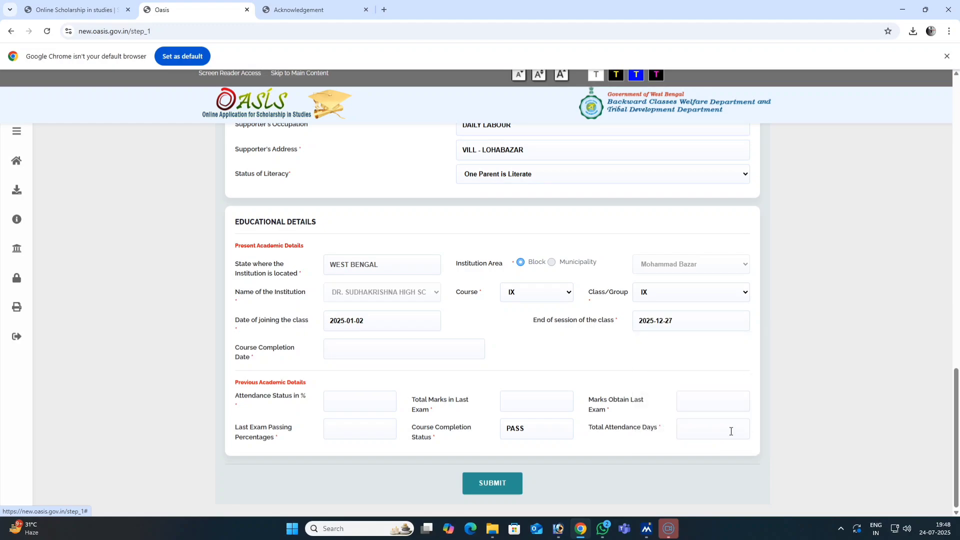
click(375, 356)
click(370, 371)
click(376, 446)
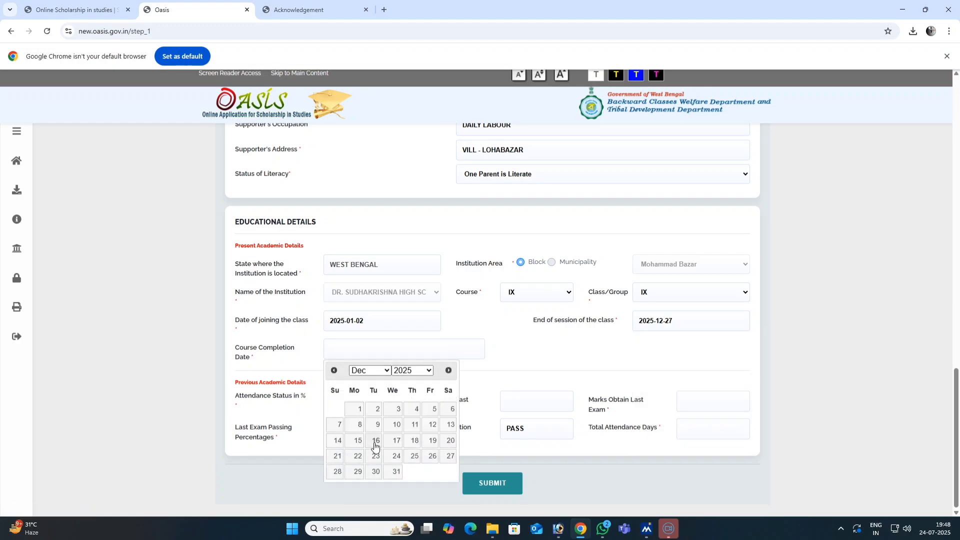
click(376, 471)
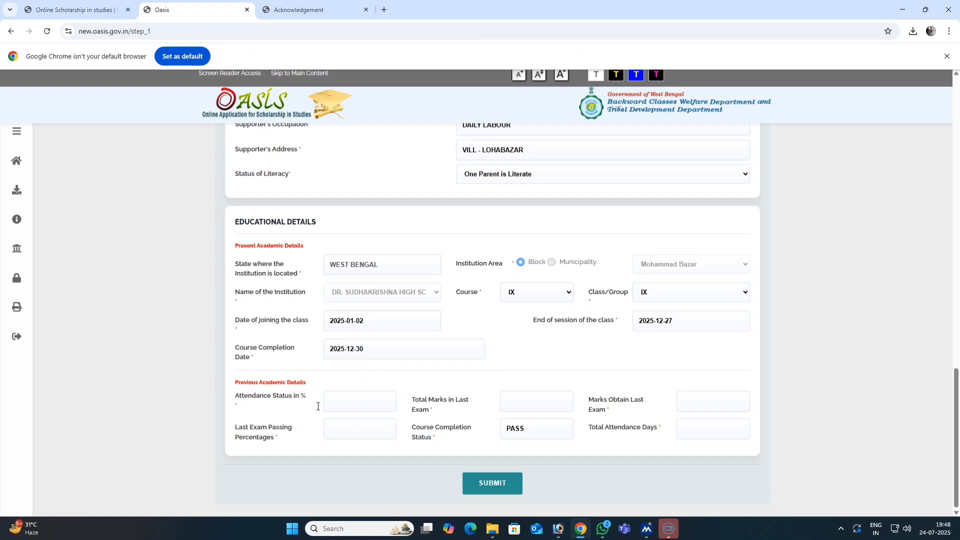
click(364, 401)
- Enter 75% attendance, 990 total marks, 241 obtained, 26% passing and 180 attendance days
text(75)
text(990)
click(703, 403)
text(24)
text(1)
text(26)
click(702, 432)
text(180)
scroll(500, 390, up, 1)
scroll(525, 357, down, 1)
- Submit step 1, enter IFSC SBIN0008720, then enter and confirm the bank account number
click(493, 490)
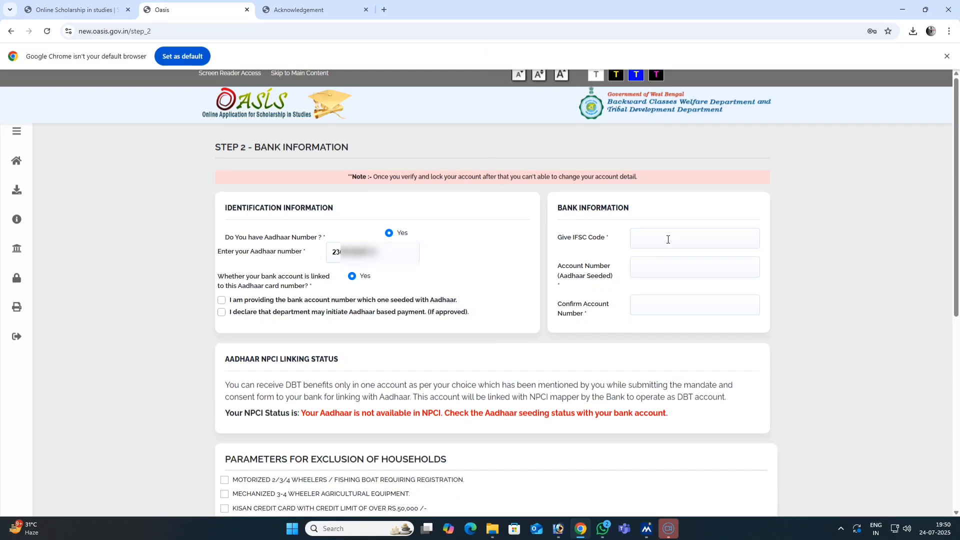
text(SBIN0)
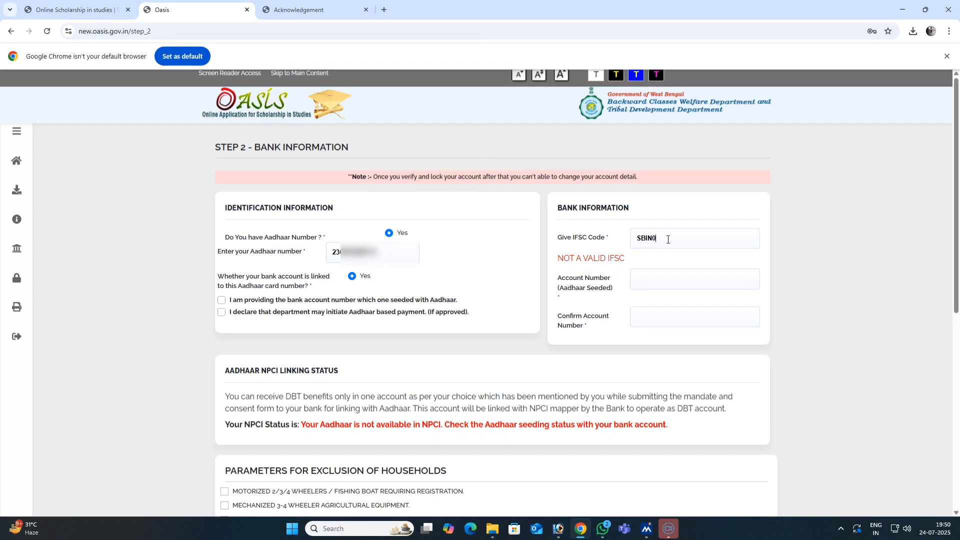
text(008720)
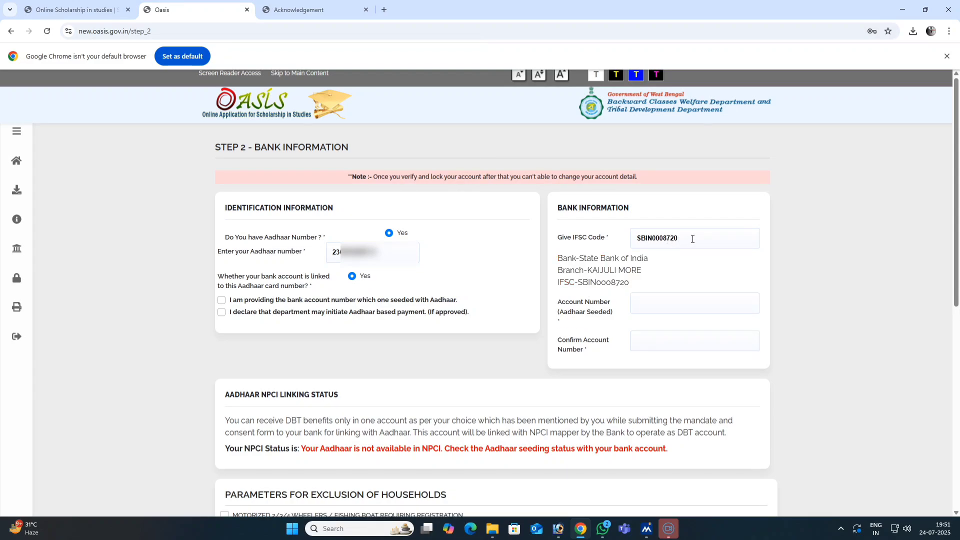
click(661, 305)
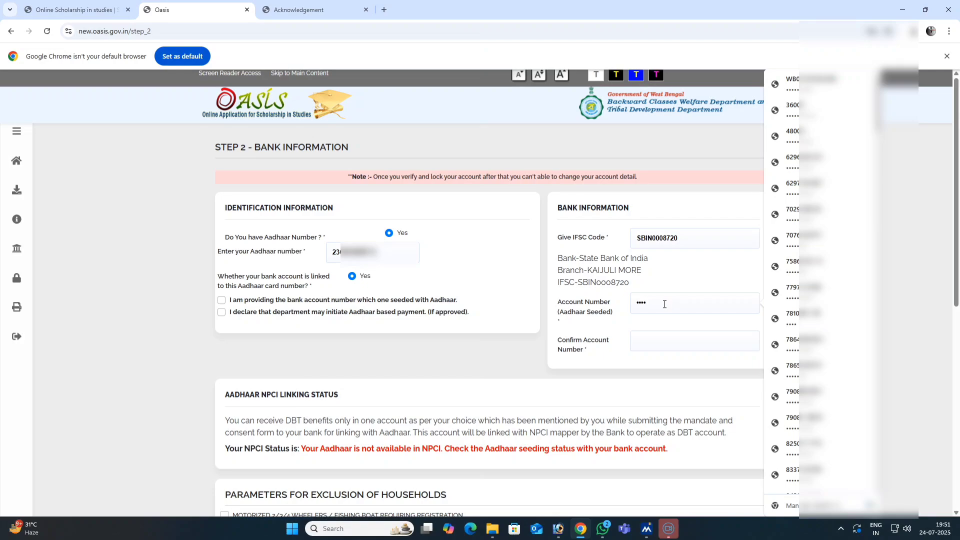
text(•)
click(666, 349)
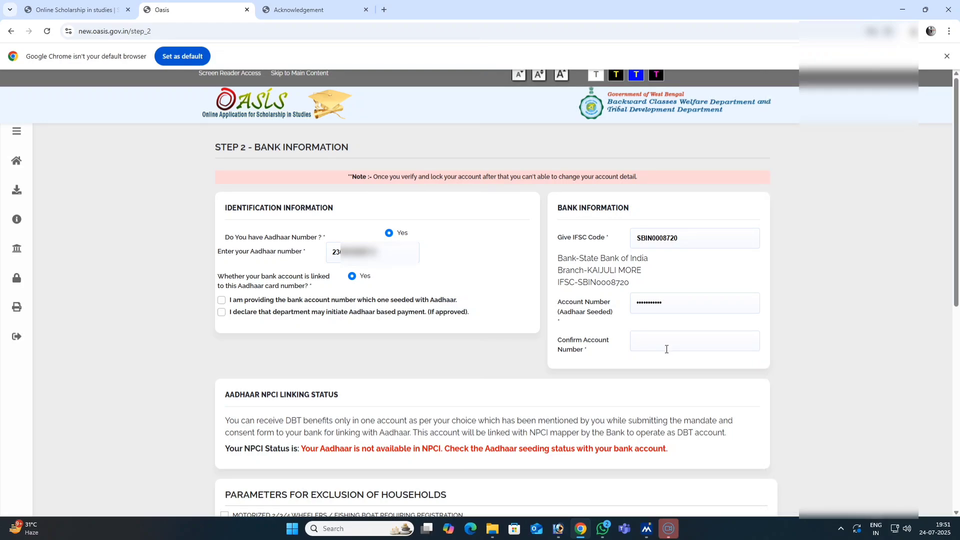
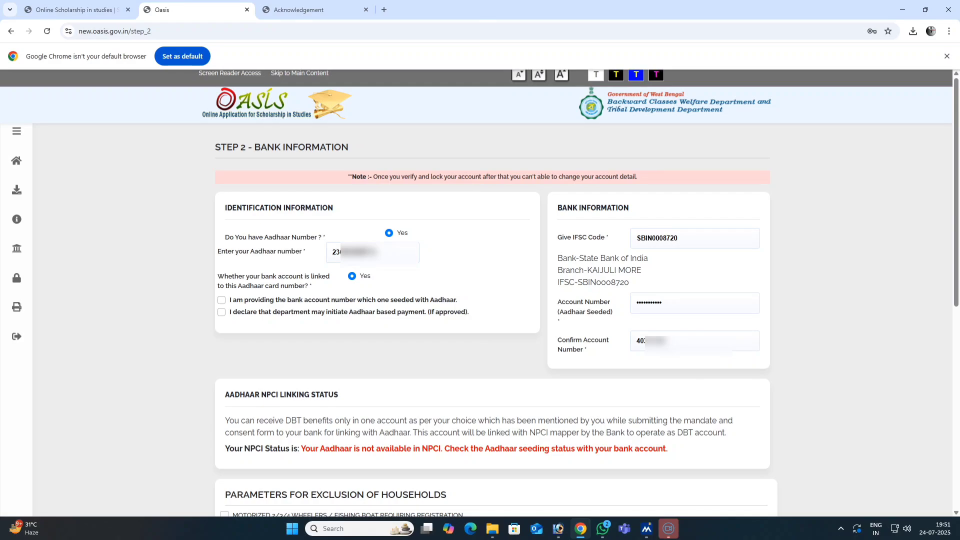
- Accept both Aadhaar payment and Aadhaar-seeded account declarations
click(223, 311)
click(223, 301)
scroll(246, 294, down, 4)
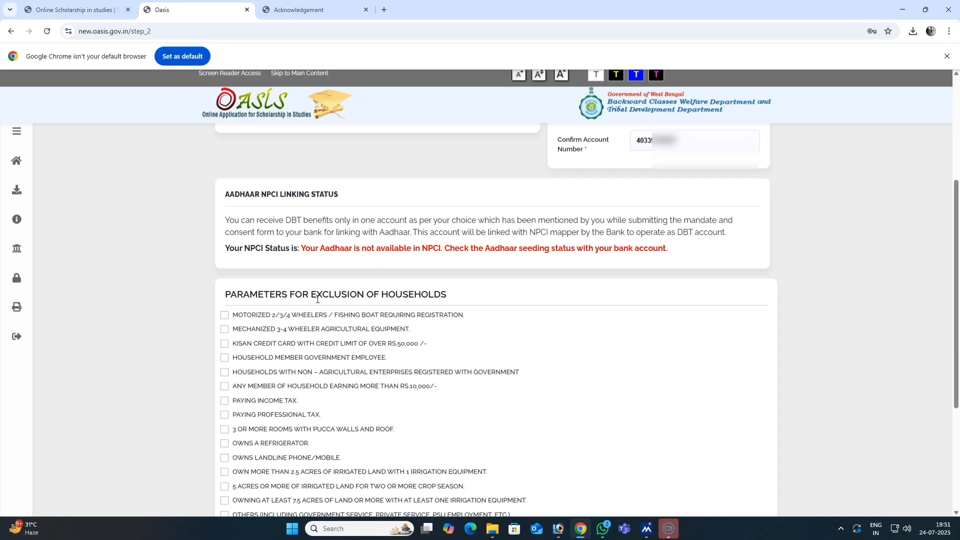
scroll(411, 310, down, 1)
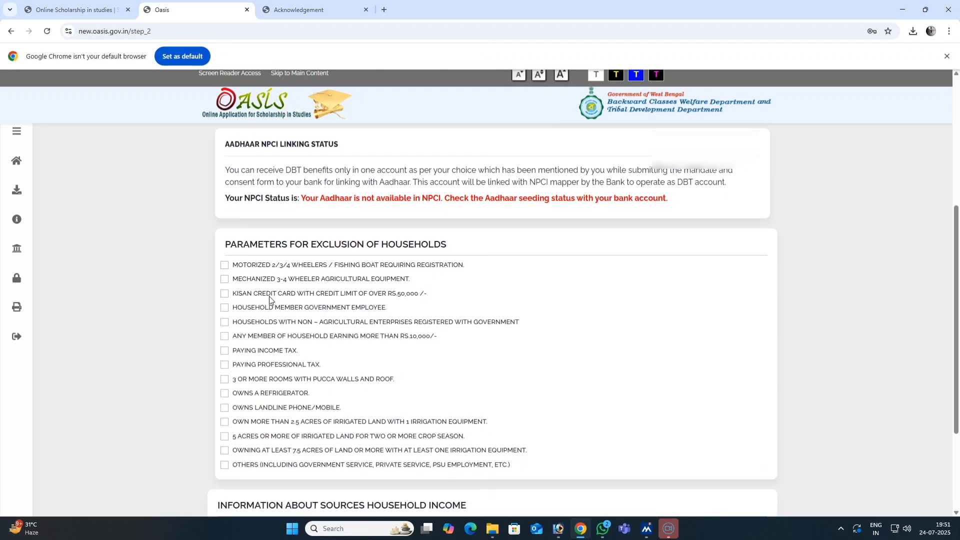
scroll(282, 320, down, 1)
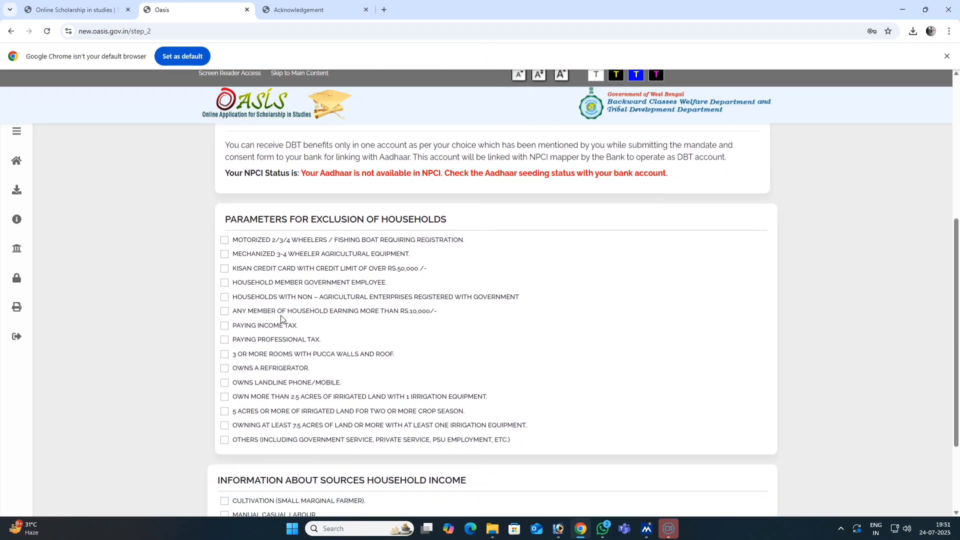
scroll(282, 319, down, 1)
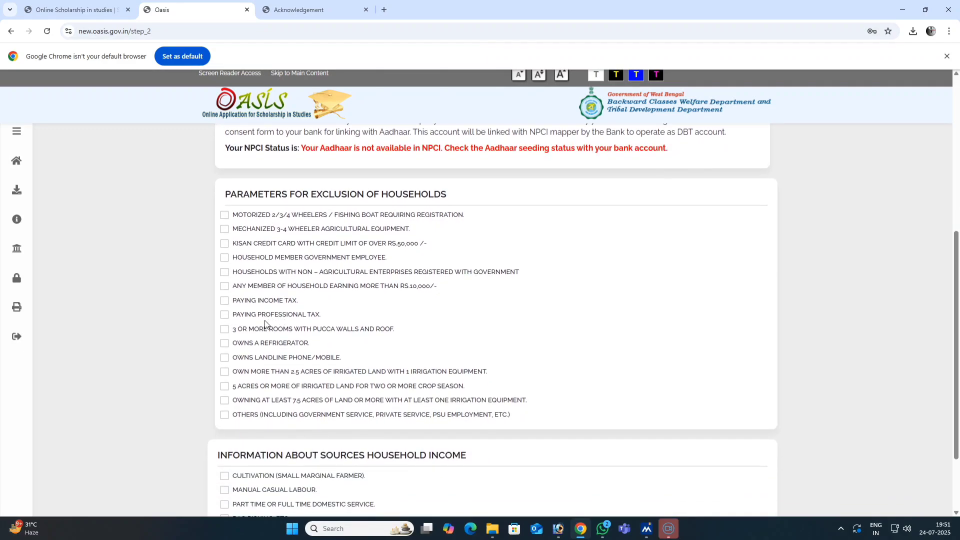
- Tick Owns Landline Phone/Mobile and Manual Casual Labour as income source
click(224, 357)
scroll(267, 418, down, 2)
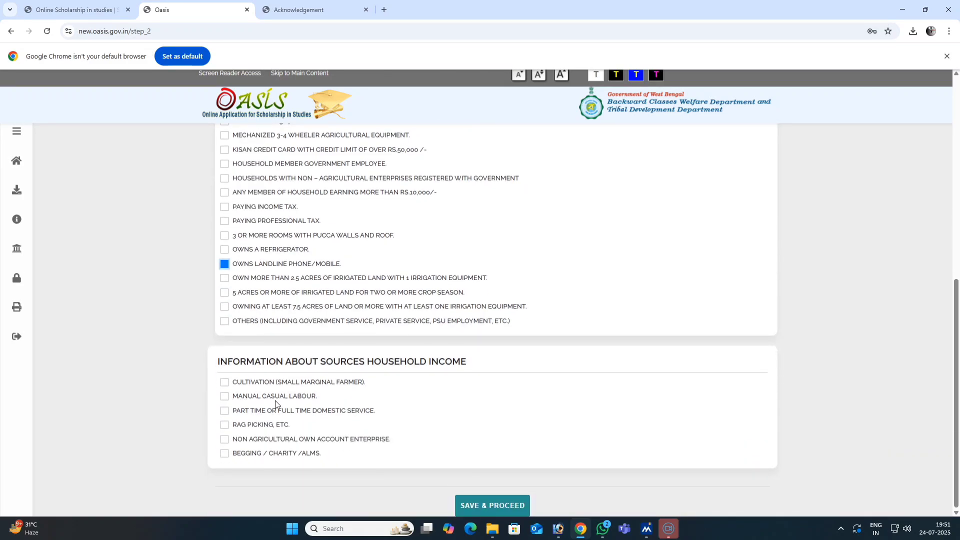
click(224, 396)
scroll(348, 392, up, 3)
scroll(349, 392, up, 5)
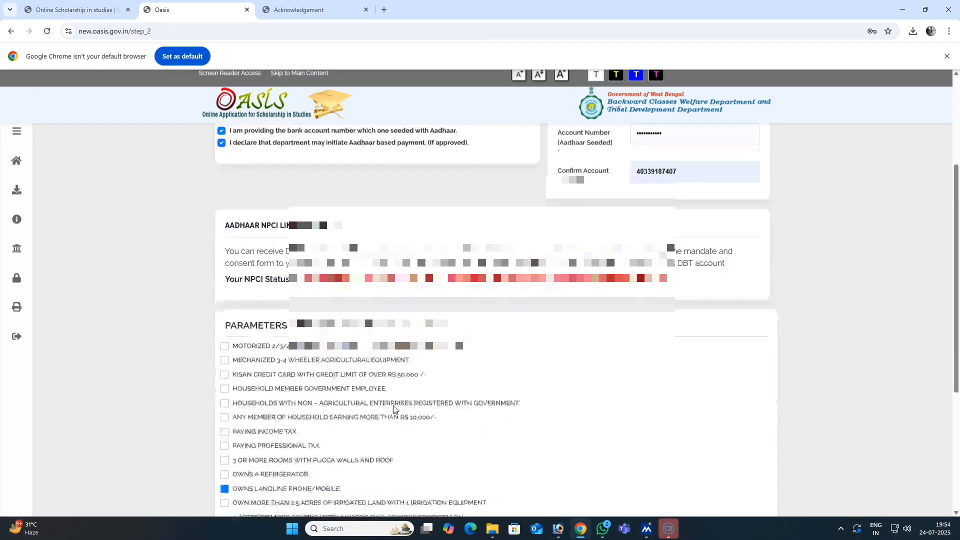
scroll(390, 390, down, 5)
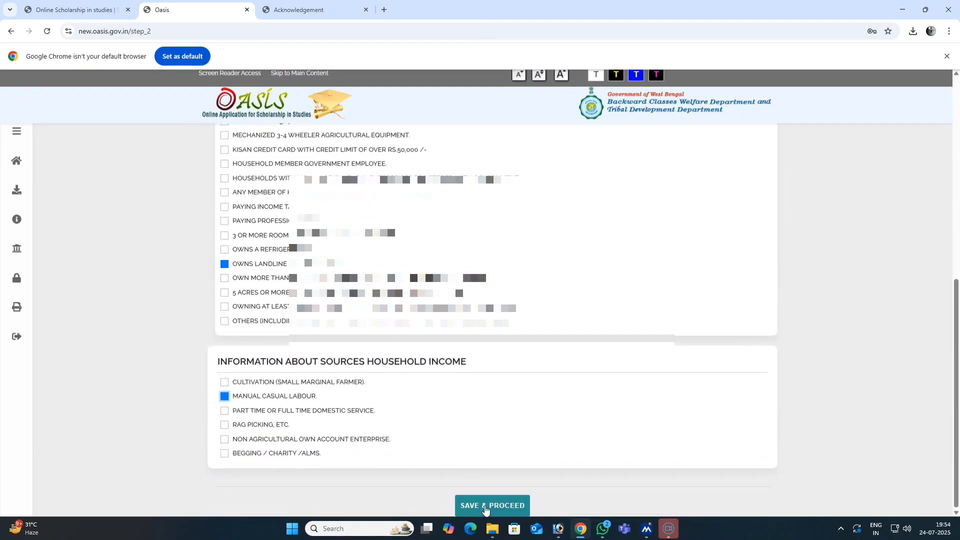
- Save the bank information, decline Chrome's password prompt, and review the Step 3 preview
click(492, 507)
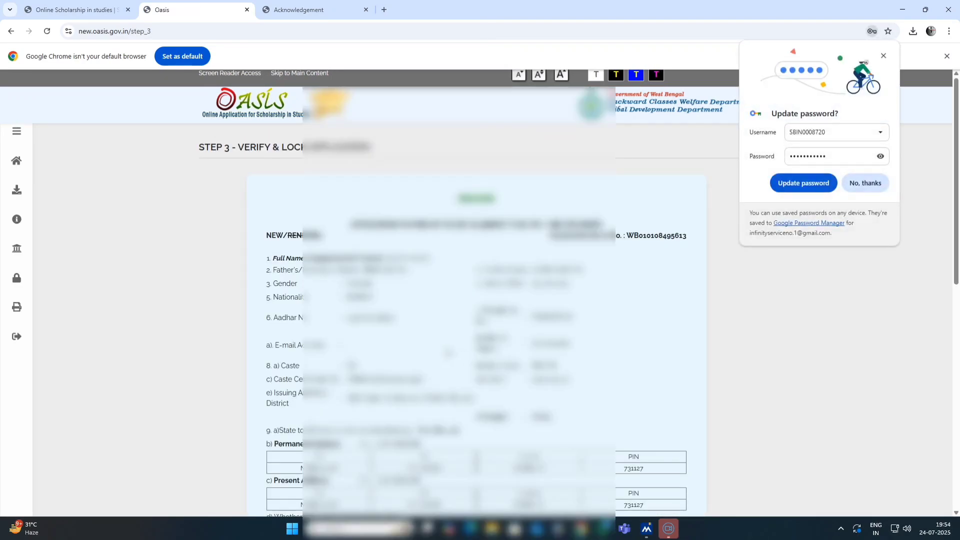
click(874, 185)
scroll(670, 283, down, 1)
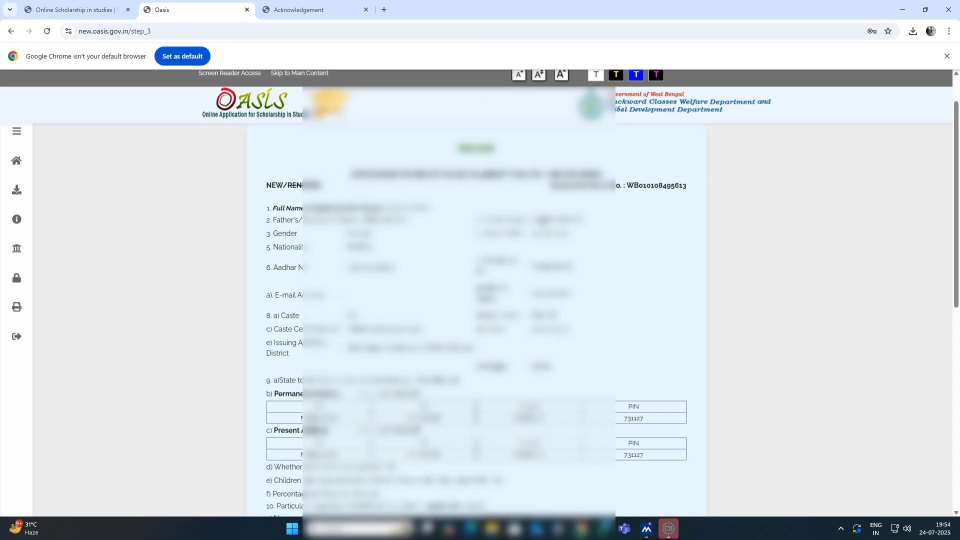
scroll(430, 254, down, 1)
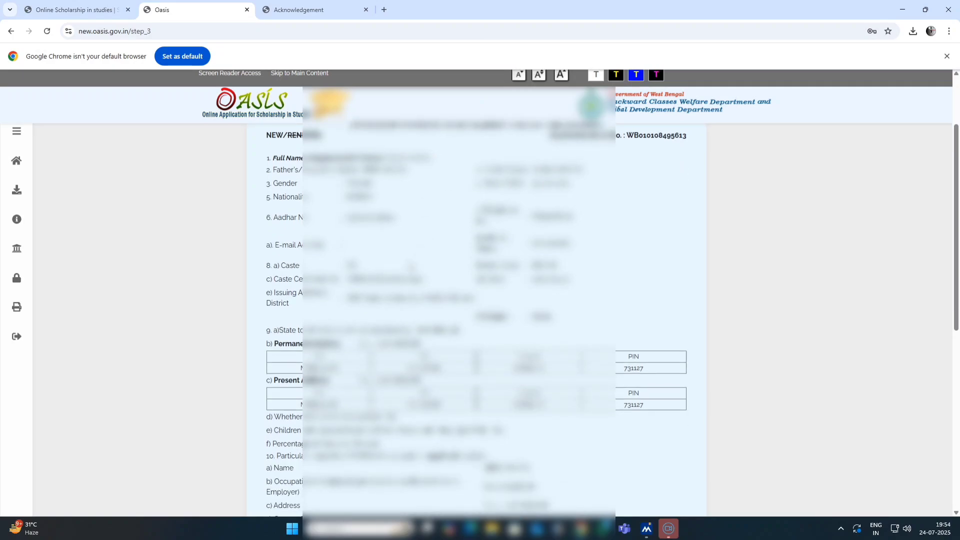
scroll(429, 255, down, 4)
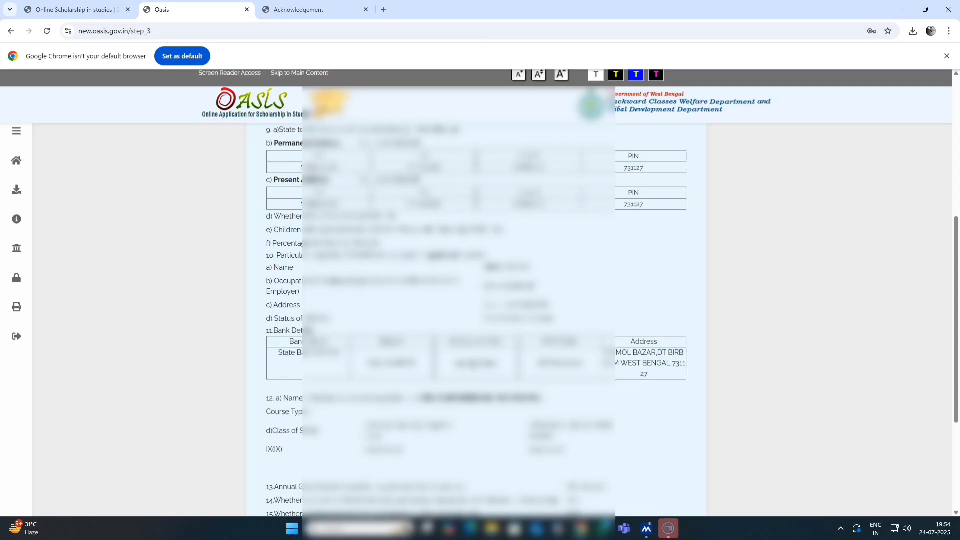
scroll(490, 488, down, 4)
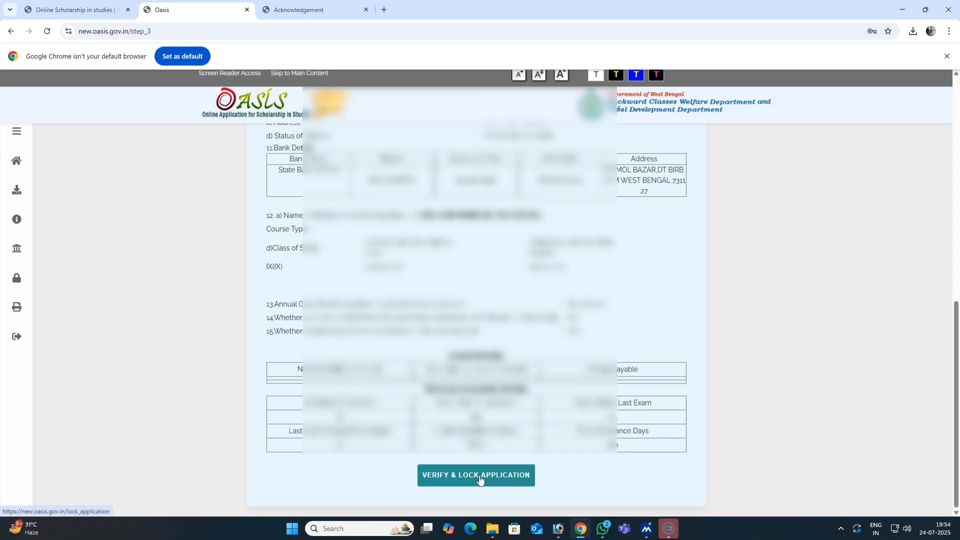
- Verify and lock the application, confirm, and start entering the received OTP
click(479, 478)
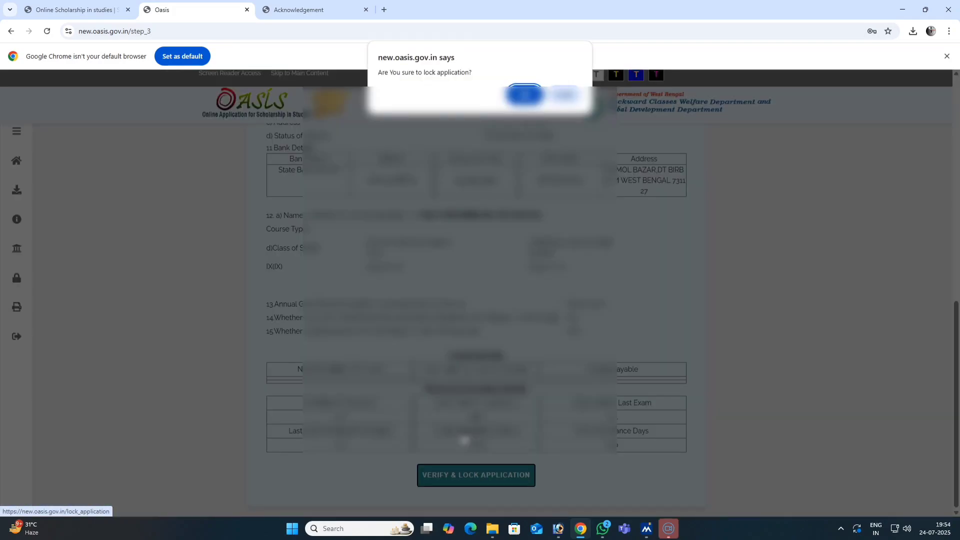
click(525, 95)
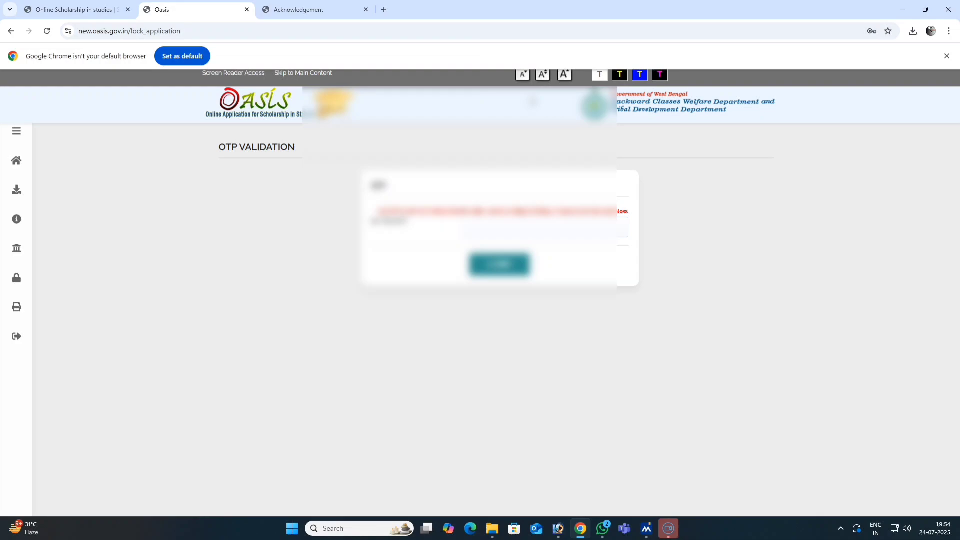
click(519, 230)
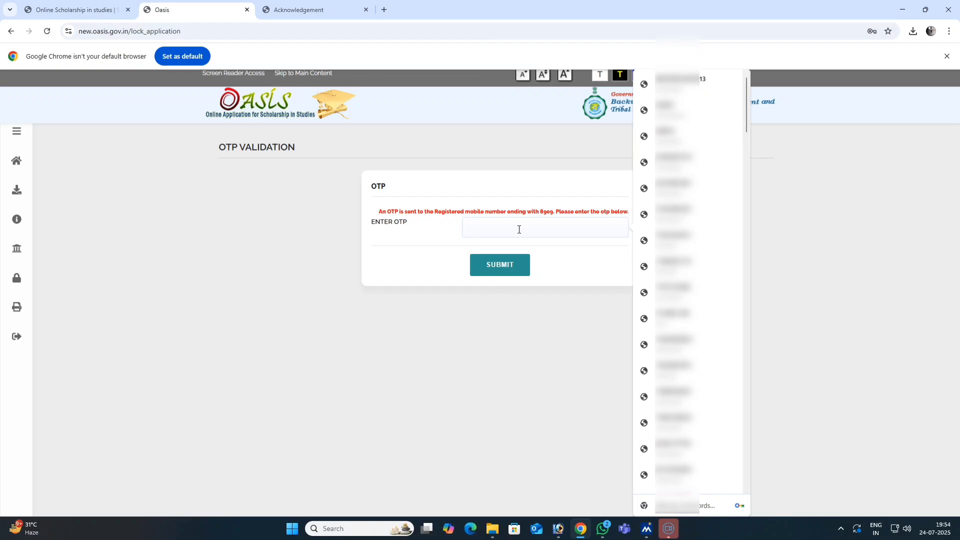
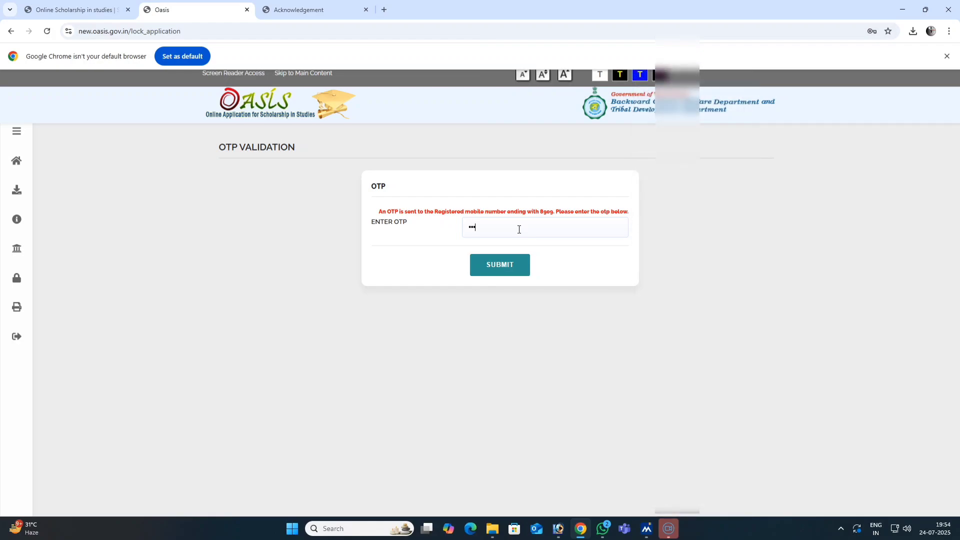
- Submit the OTP, download the application form, and scroll through its three-page PDF
click(500, 266)
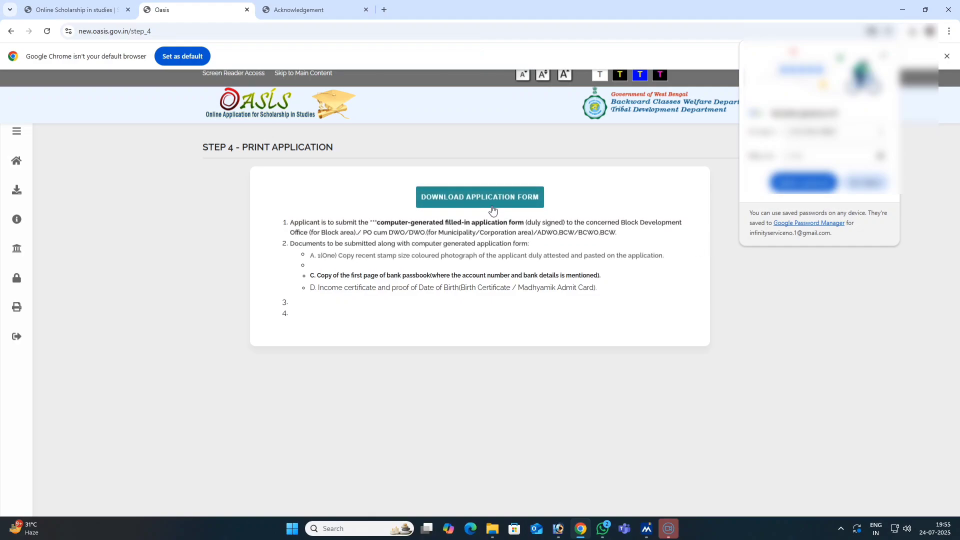
click(475, 194)
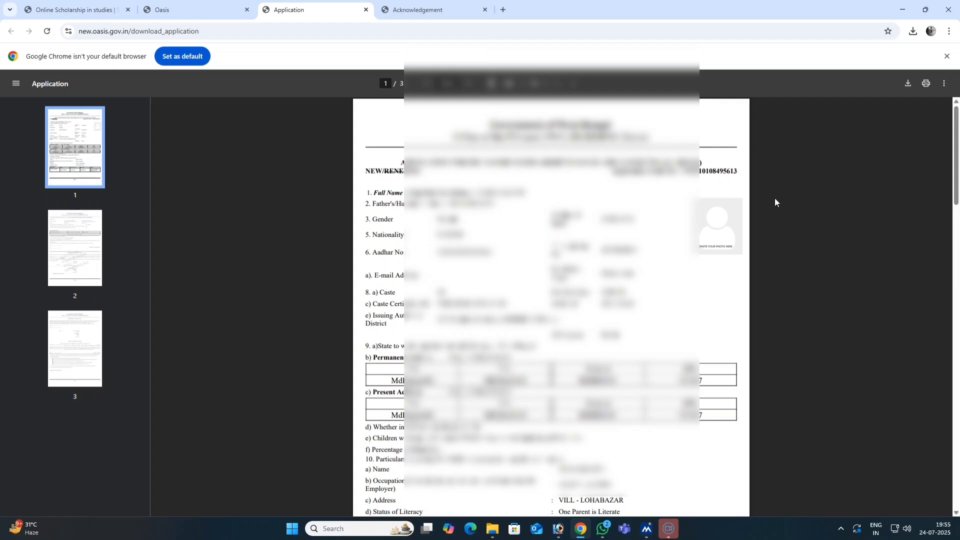
scroll(852, 138, down, 12)
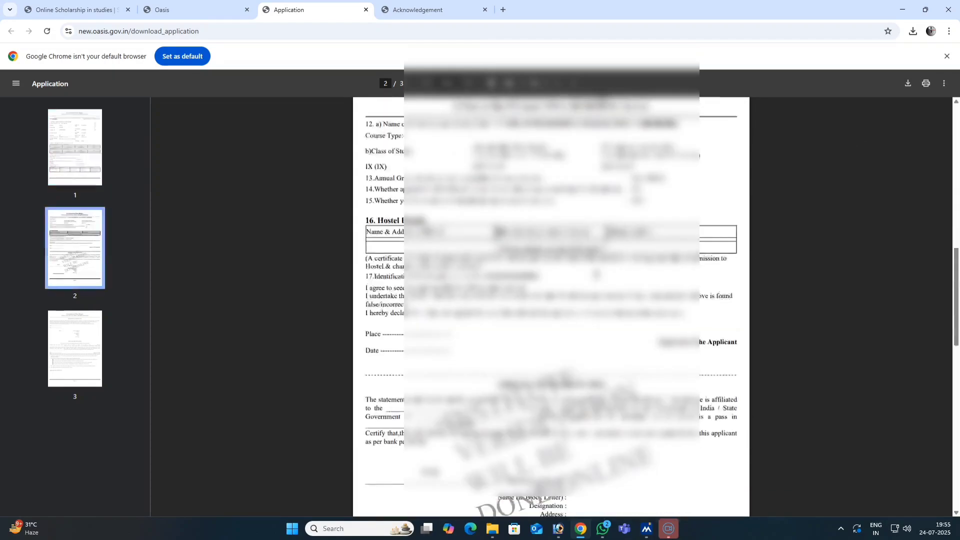
scroll(551, 306, down, 10)
scroll(551, 305, up, 5)
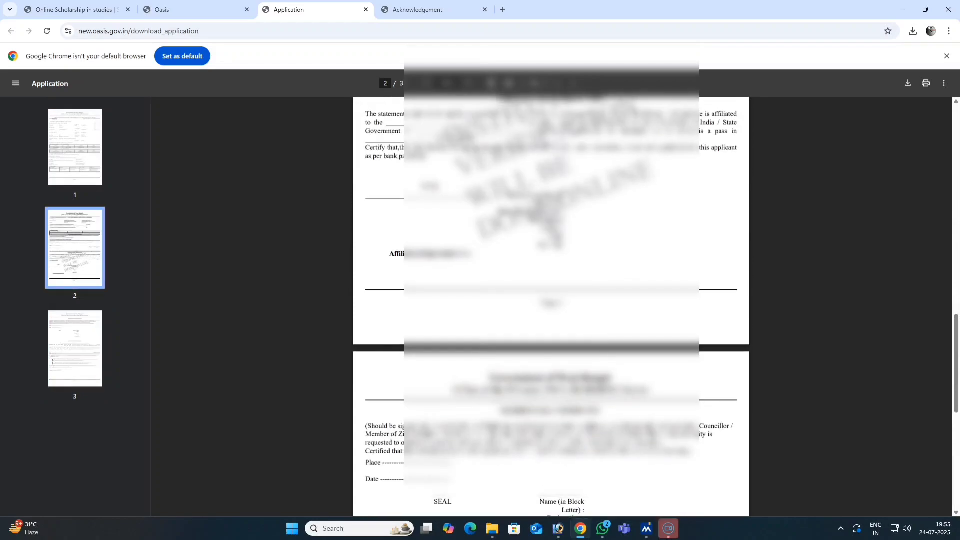
scroll(532, 365, up, 2)
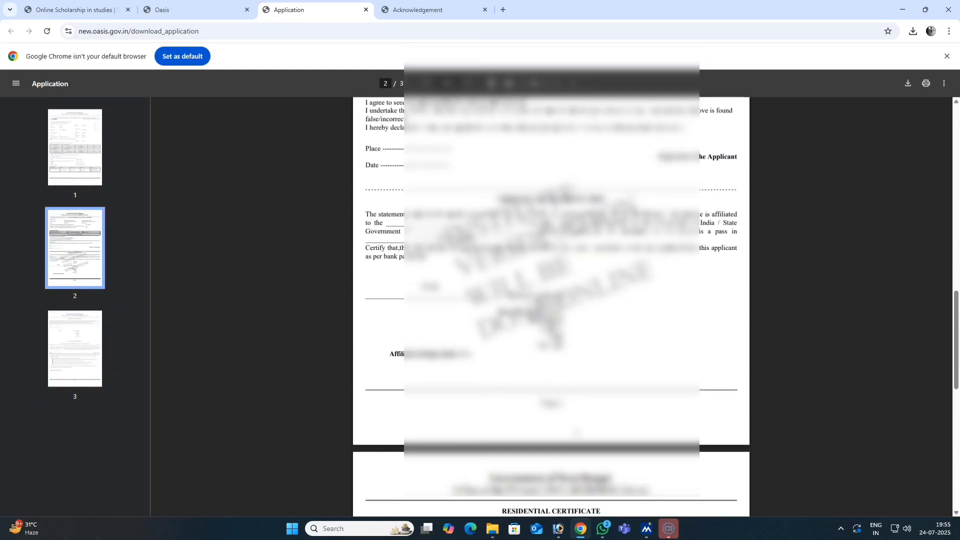
click(667, 538)
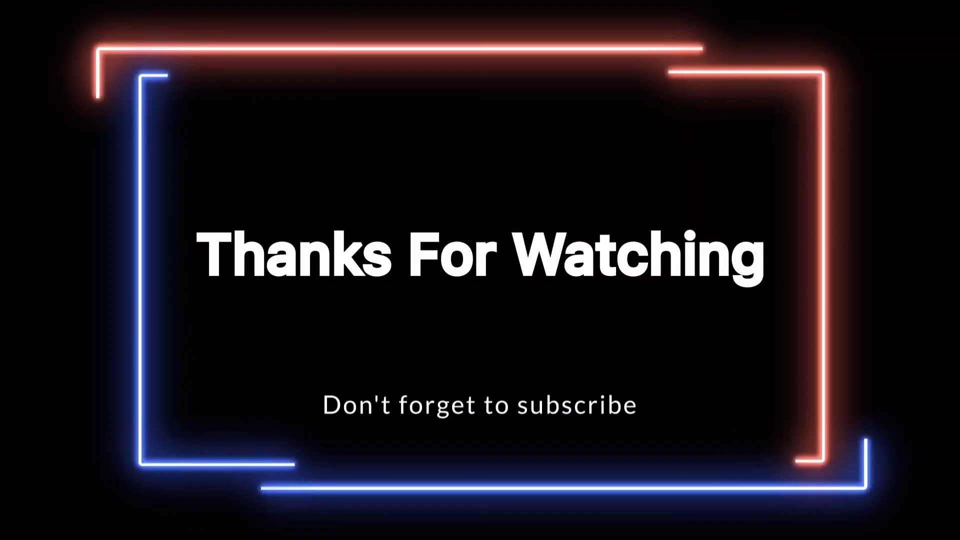